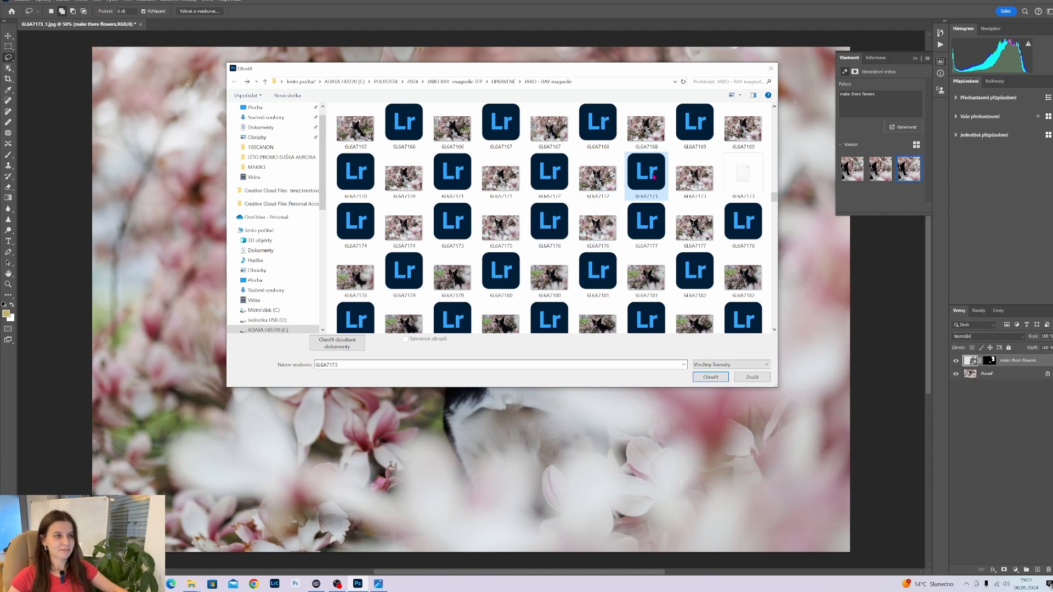
left_click(463, 175, "ctrl")
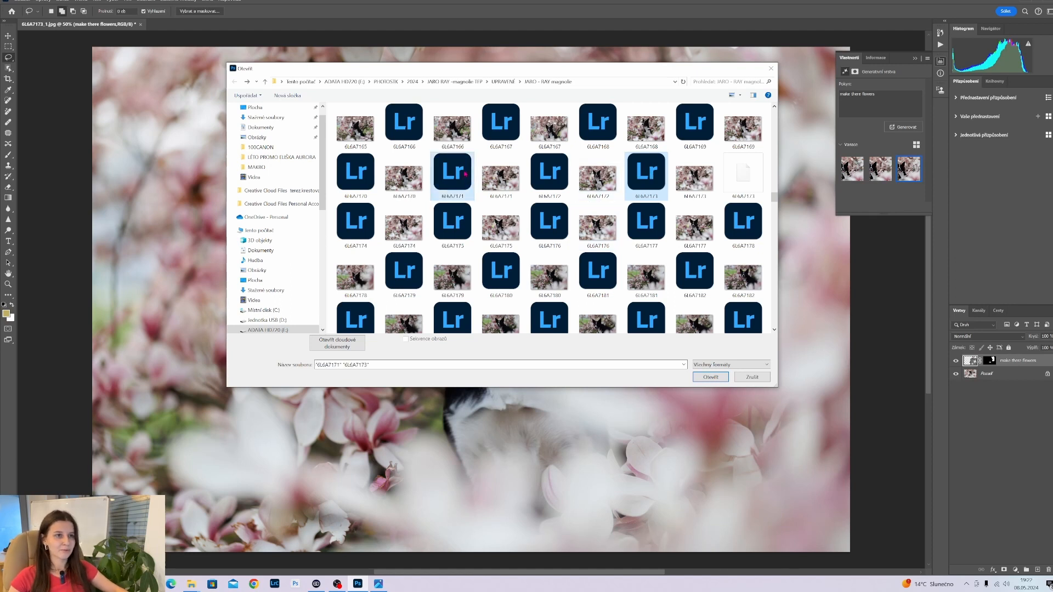
left_click(504, 129, "ctrl")
left_click(543, 167, "ctrl")
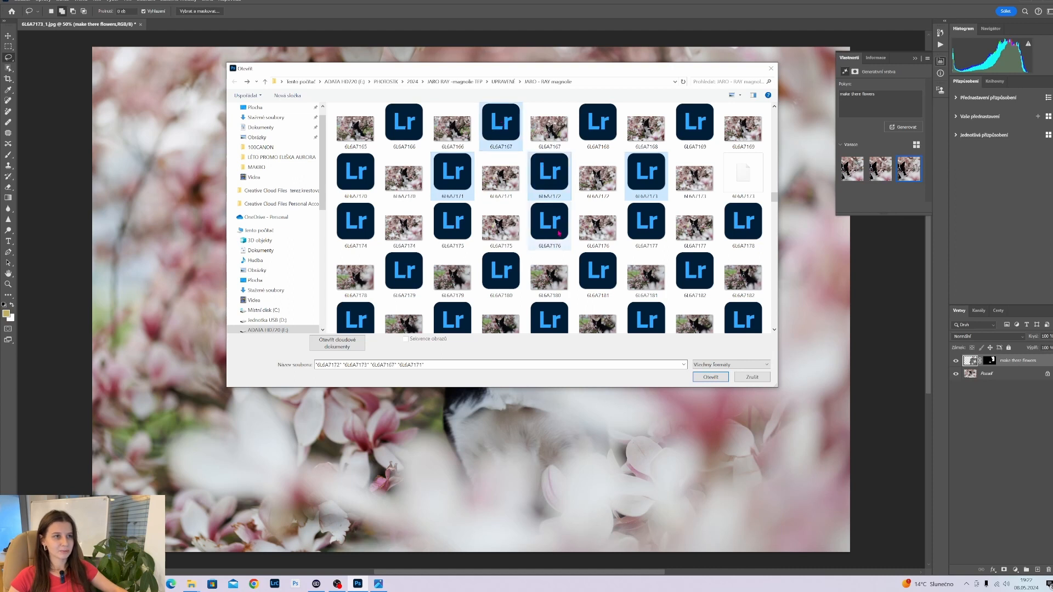
left_click(529, 237)
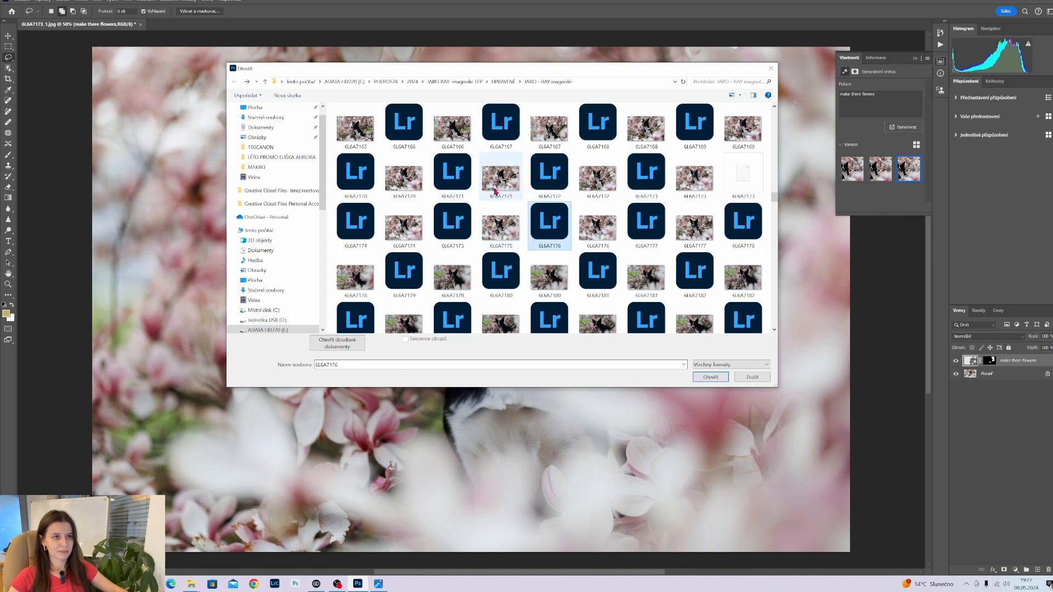
Open the raw photo 6L6A7173 for raw development.
left_click(645, 171)
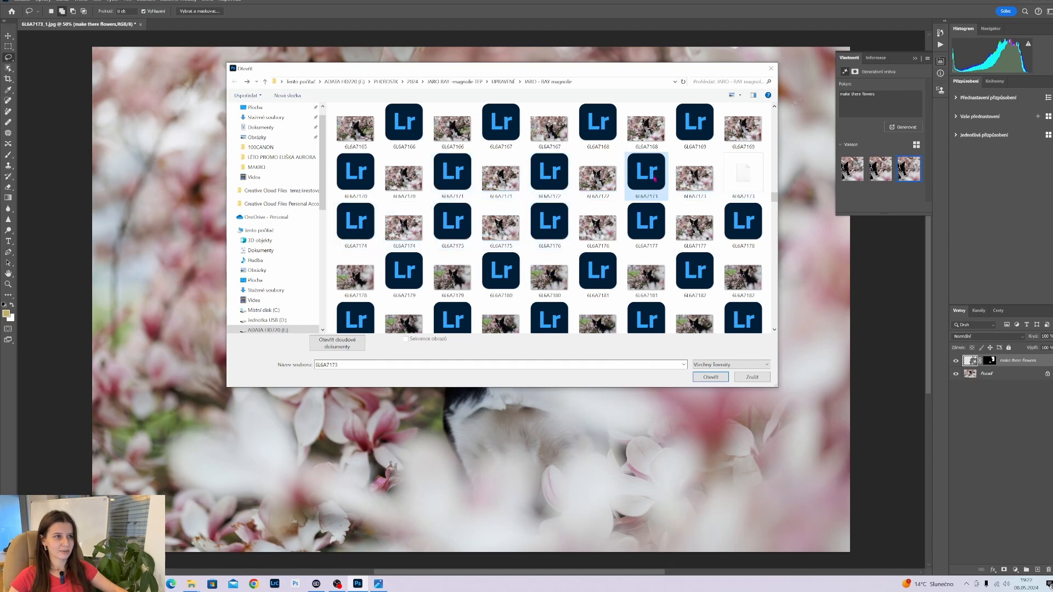
left_click(710, 376)
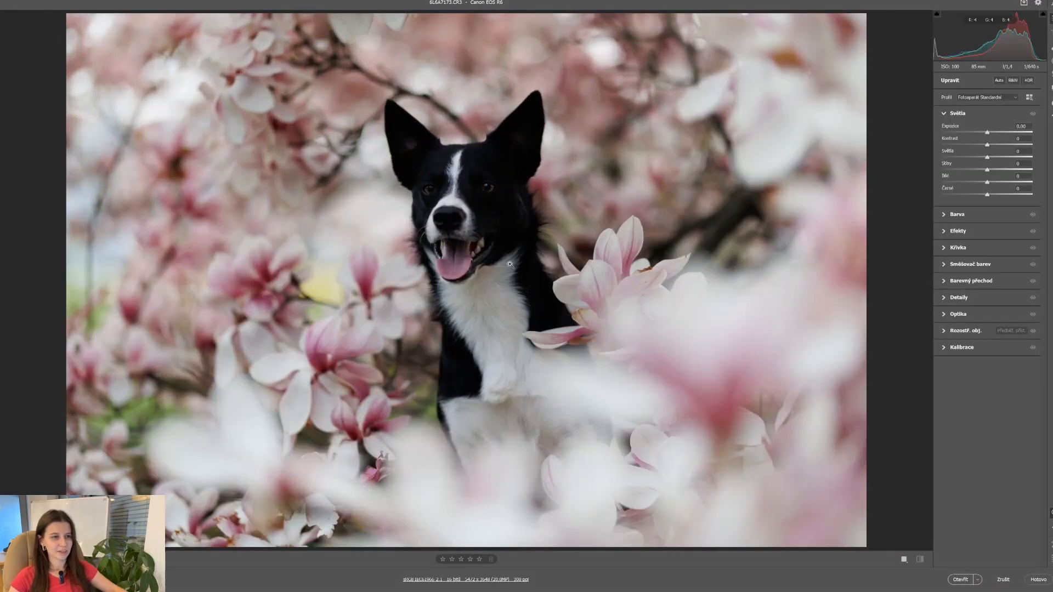
Examine the unedited raw photo of the dog among the magnolia blossoms, both up close and as a whole.
scroll(635, 212, "down", 2)
scroll(635, 212, "up", 2)
scroll(548, 203, "down", 2)
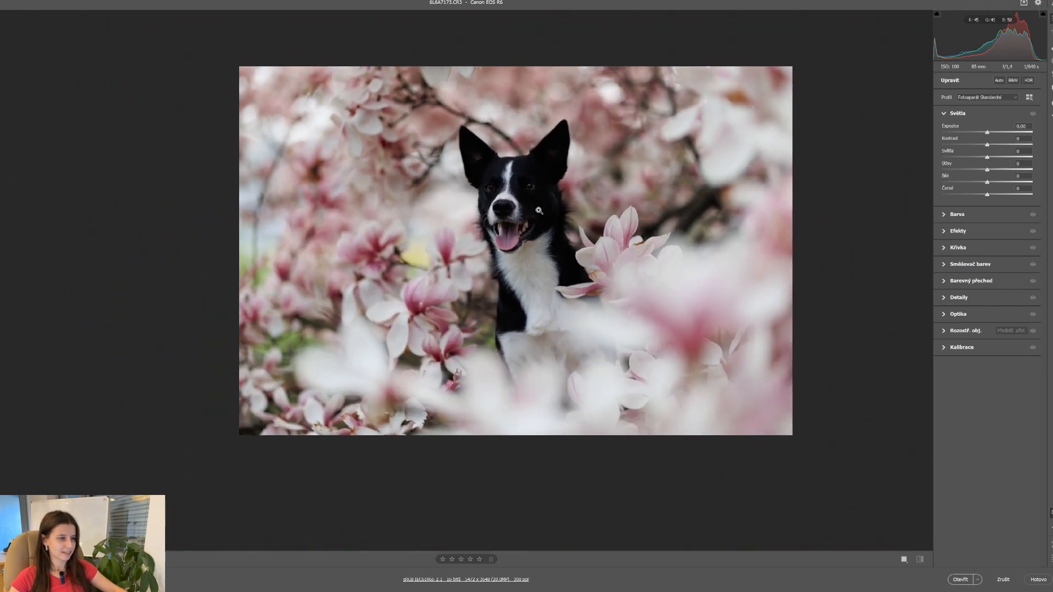
scroll(411, 152, "up", 3)
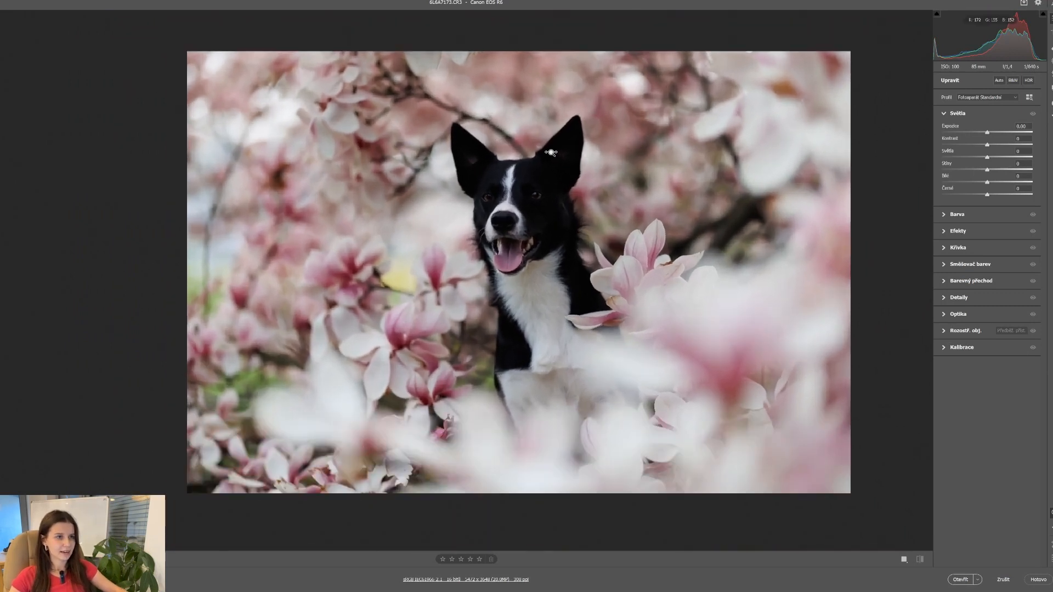
scroll(411, 152, "down", 2)
scroll(411, 151, "up", 2)
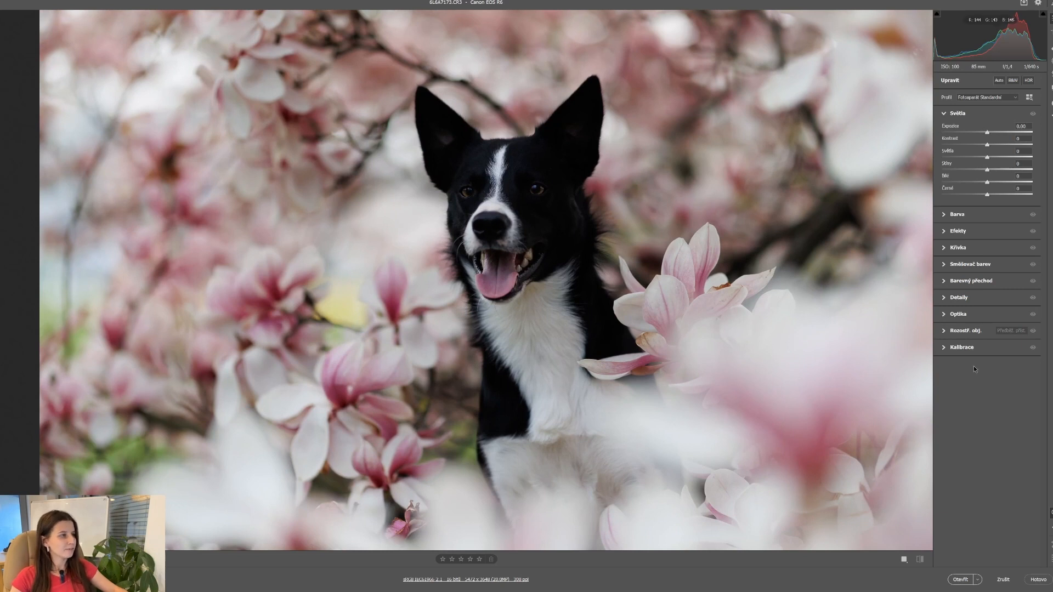
scroll(632, 228, "down", 2)
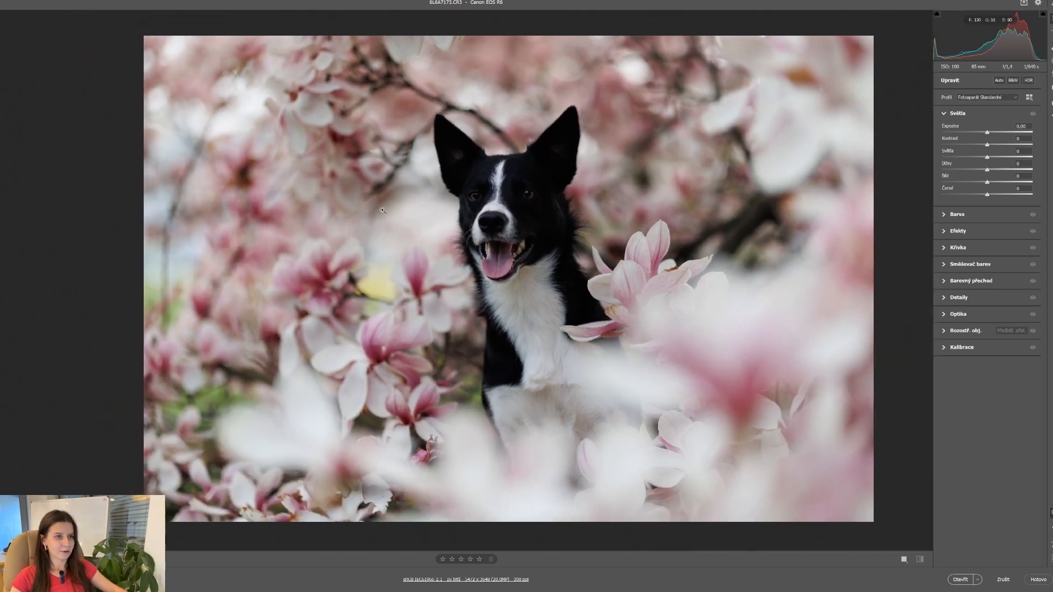
scroll(548, 197, "up", 1)
scroll(540, 187, "down", 1)
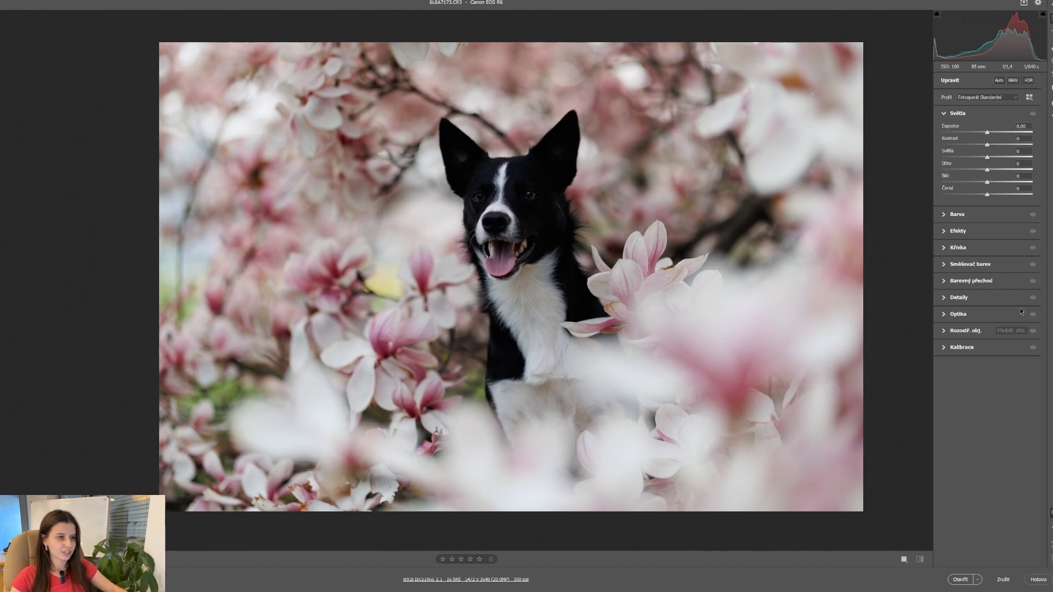
Set the exposure to +0.35 and highlights to -18, raise the shadows slightly, and check the dog's dark fur up close.
left_click_drag(988, 133, 995, 170)
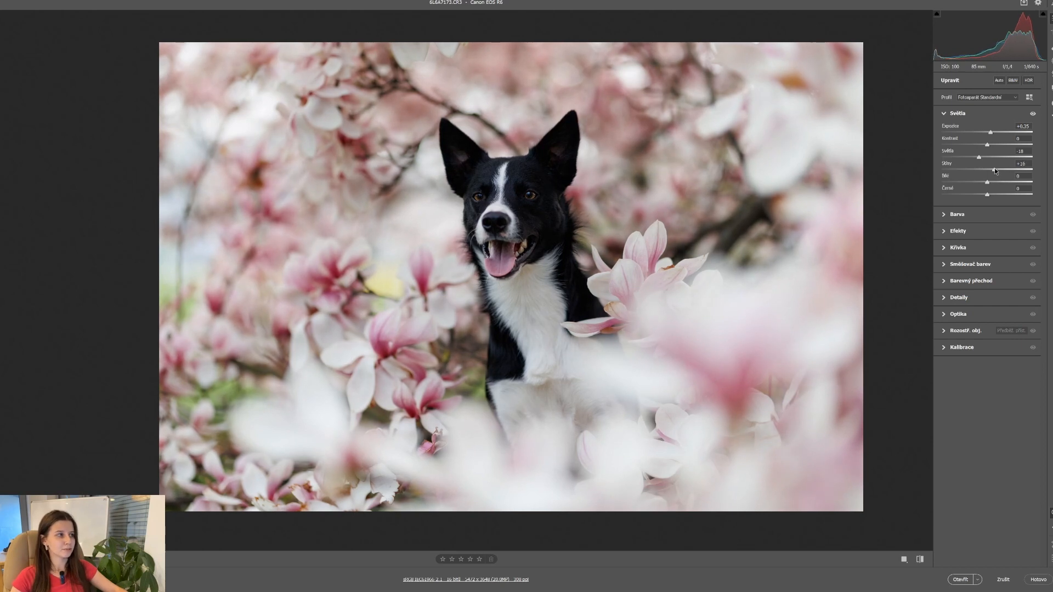
left_click(556, 220)
scroll(494, 170, "up", 2)
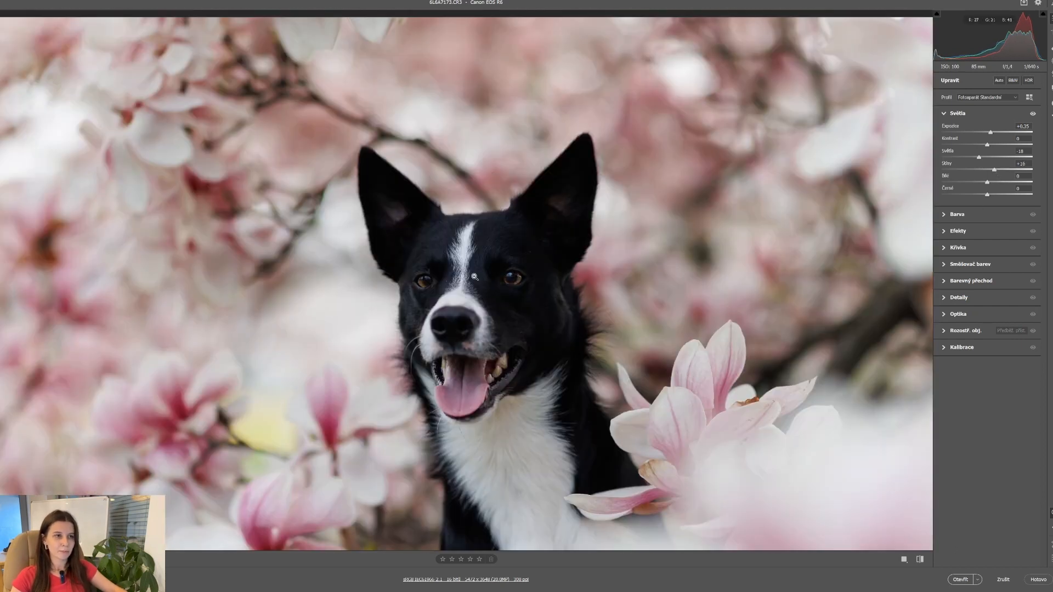
left_click(549, 238)
left_click_drag(548, 237, 472, 227)
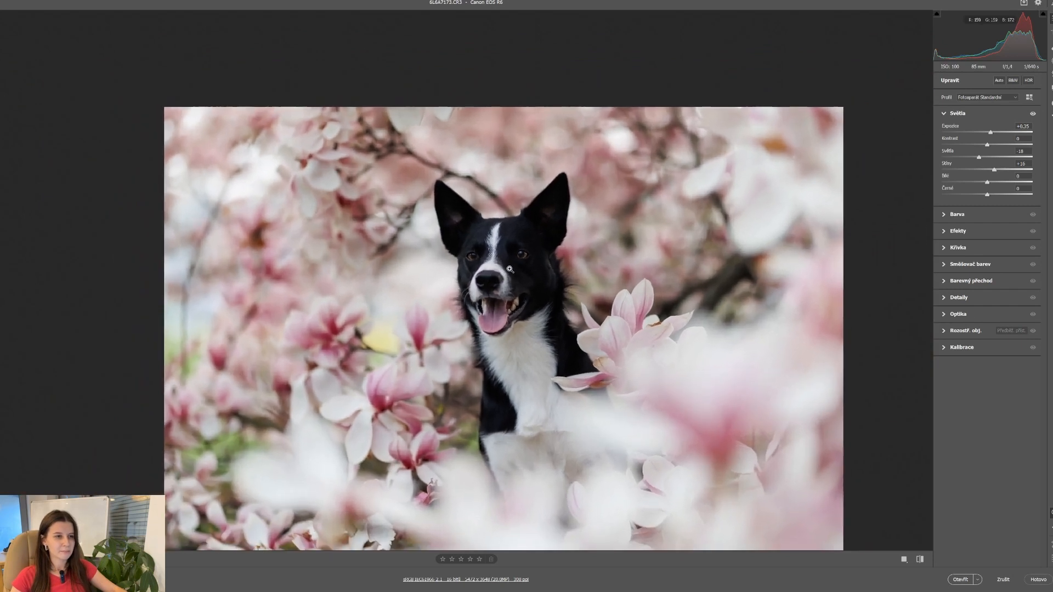
Set the photo's shadows to +29 and whites to -18.
scroll(493, 235, "down", 1)
mouse_move(994, 170)
left_mouse_down()
mouse_move(986, 196)
mouse_move(1005, 170)
mouse_move(1005, 178)
left_mouse_up()
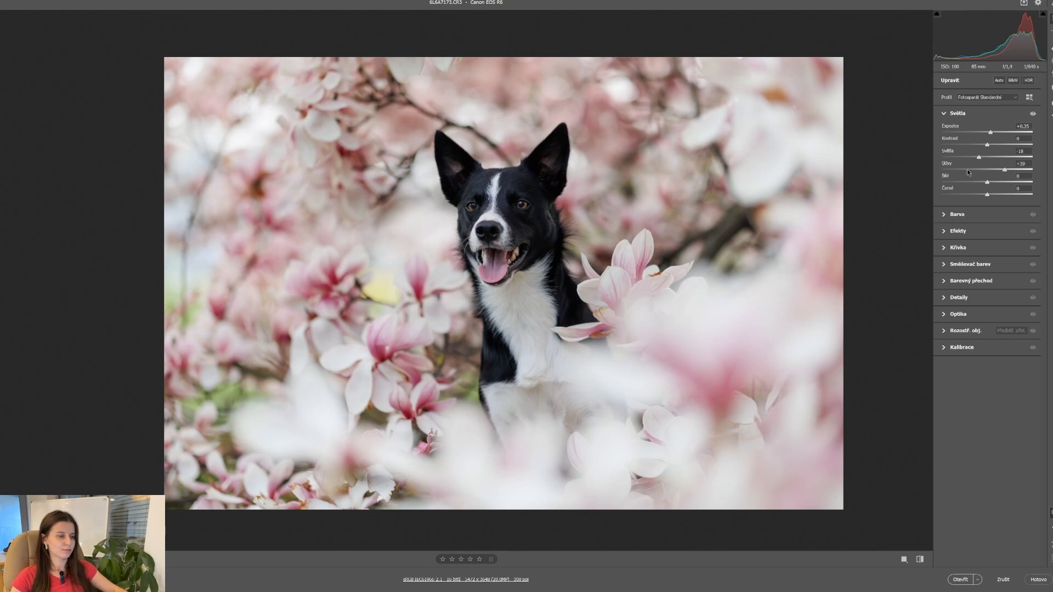
mouse_move(986, 182)
left_mouse_down()
mouse_move(965, 185)
mouse_move(977, 191)
left_mouse_up()
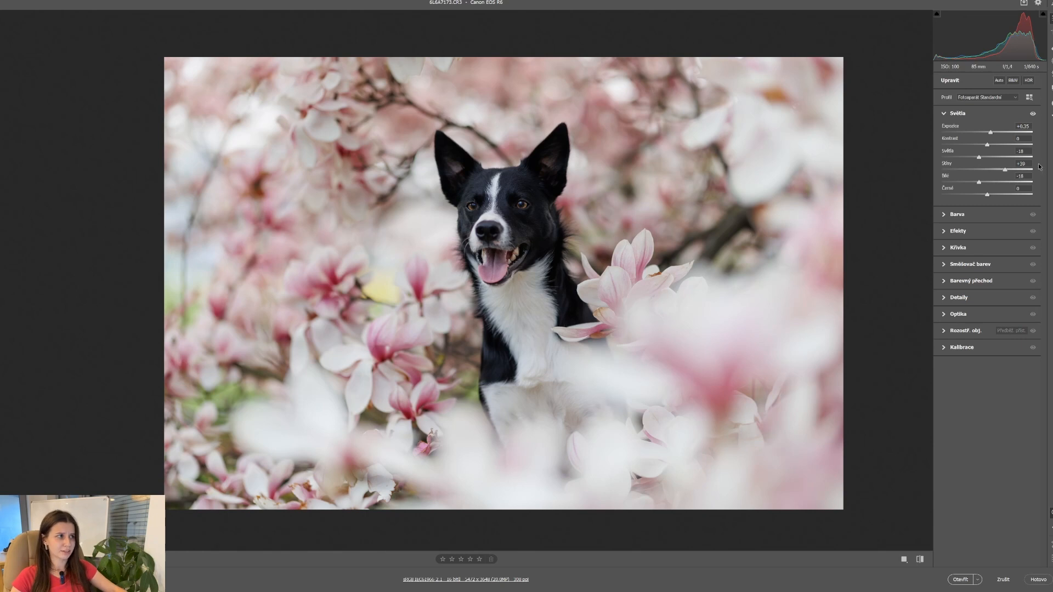
left_click_drag(1004, 170, 1001, 170)
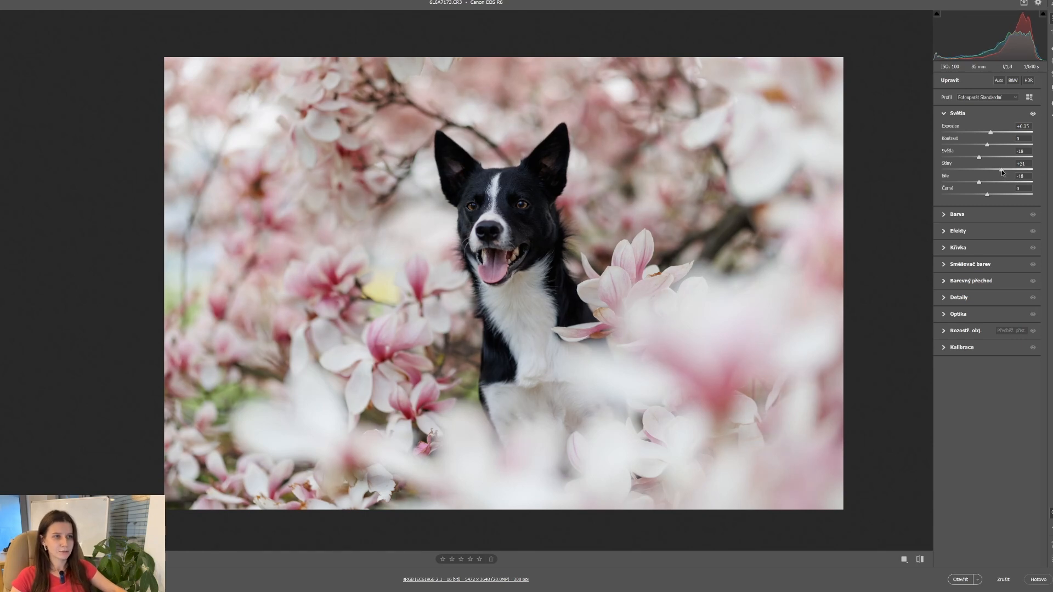
Warm the white balance to a temperature of 5700 and set the tint to 0.
left_click(958, 214)
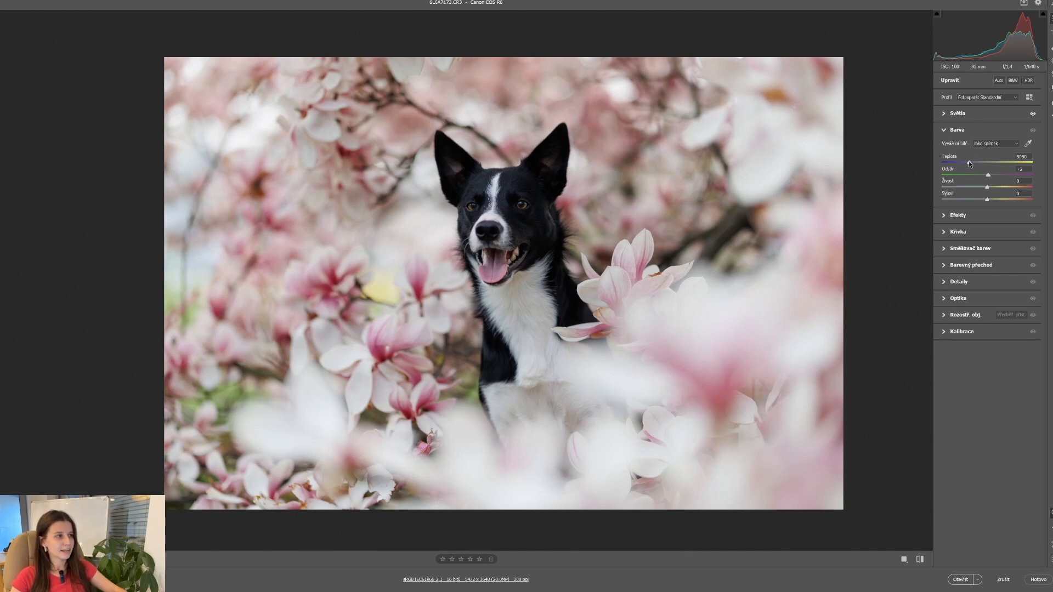
left_click_drag(969, 164, 975, 164)
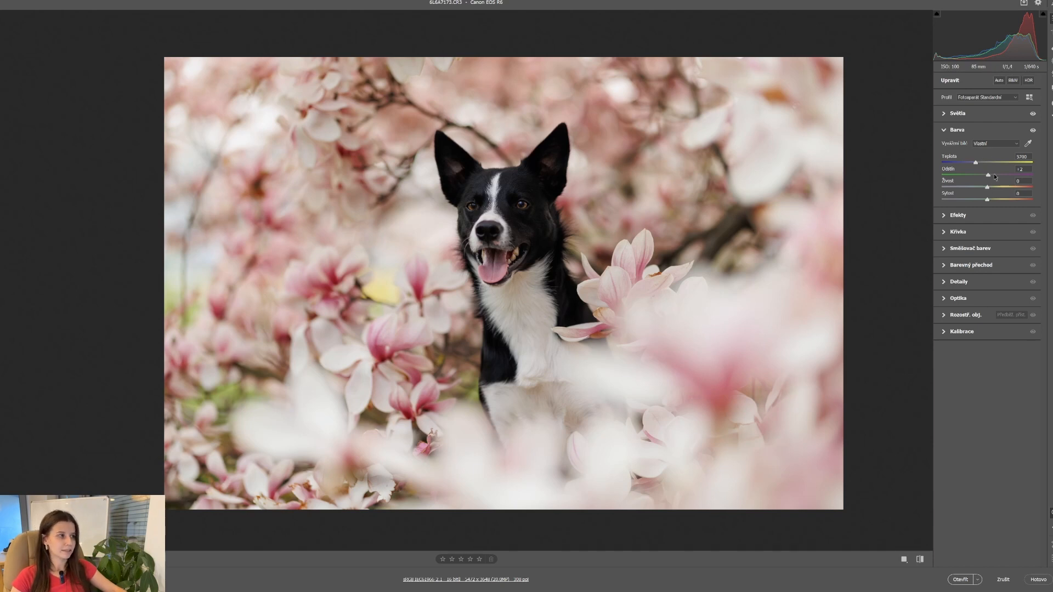
left_click_drag(989, 176, 986, 176)
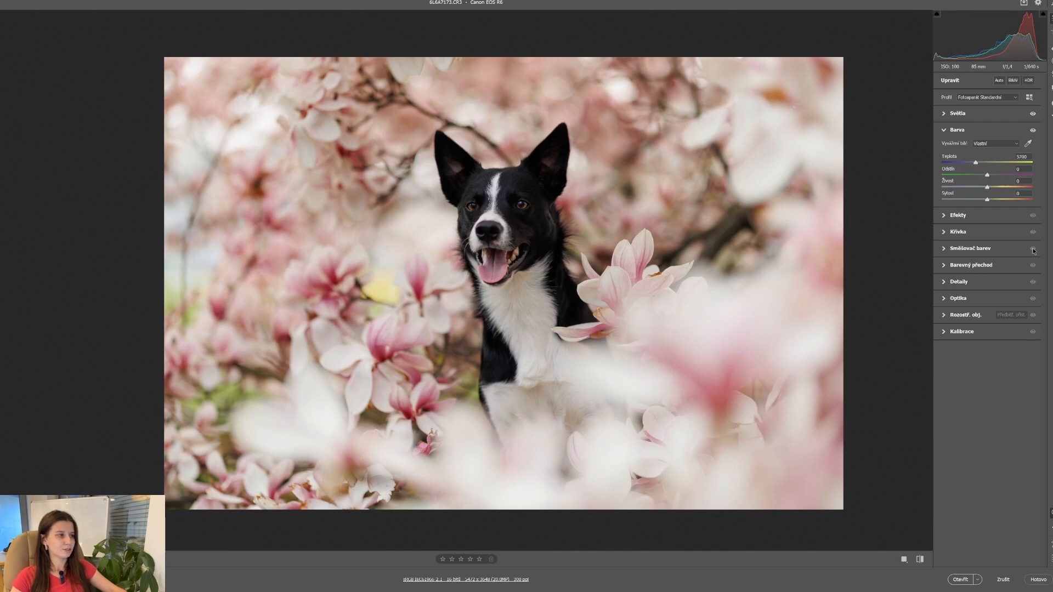
Fine-tune the photo's clarity and dehaze effects.
left_click(954, 216)
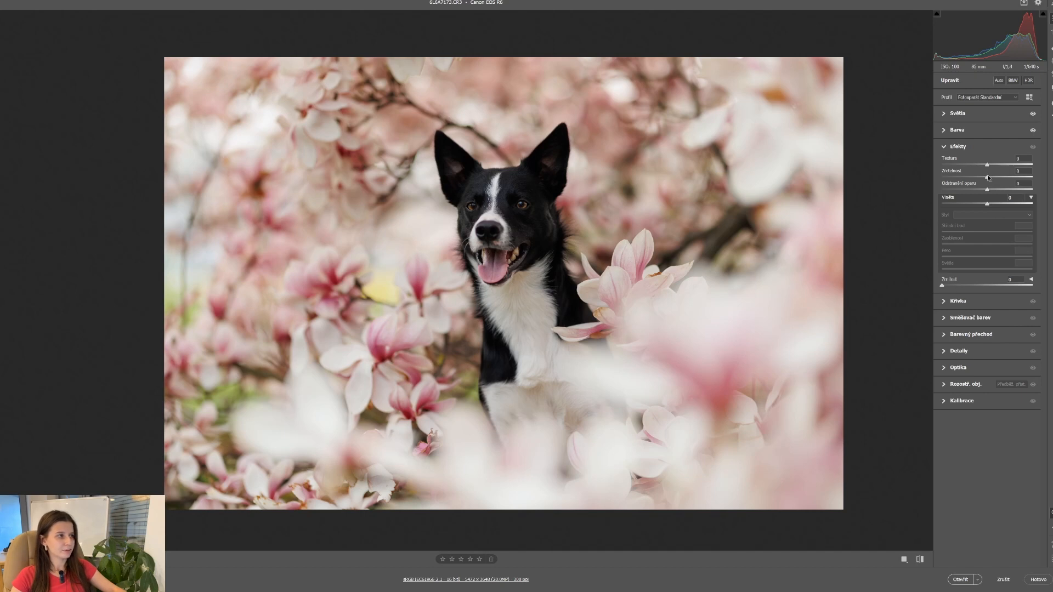
left_click_drag(986, 176, 985, 186)
Shape the parametric tone curve with highlights +14, lights -8 and darks +20.
left_click(948, 301)
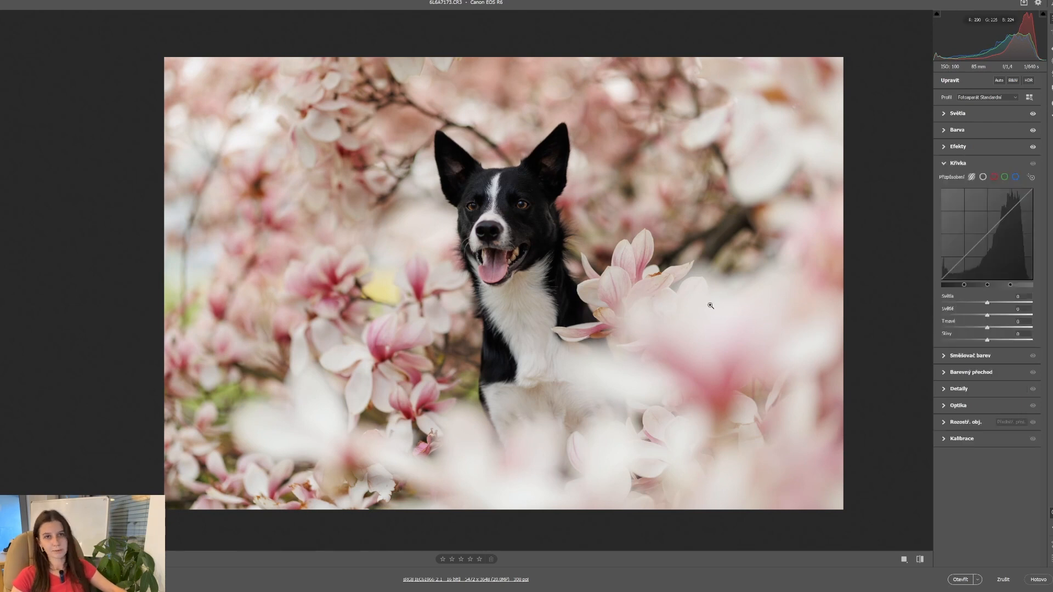
mouse_move(987, 302)
left_mouse_down()
mouse_move(970, 305)
mouse_move(998, 305)
mouse_move(988, 306)
left_mouse_up()
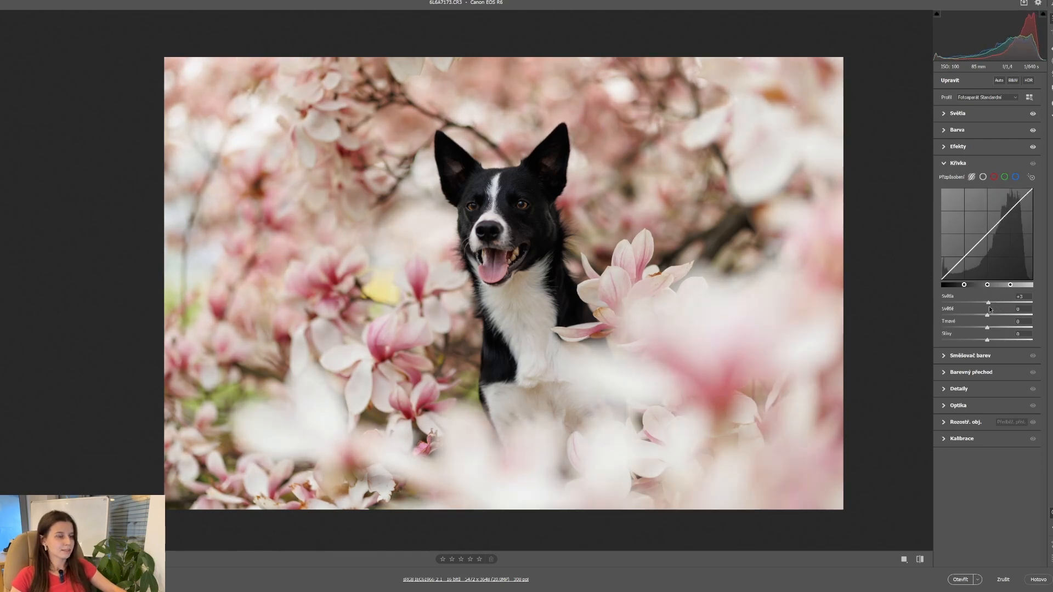
left_click(957, 113)
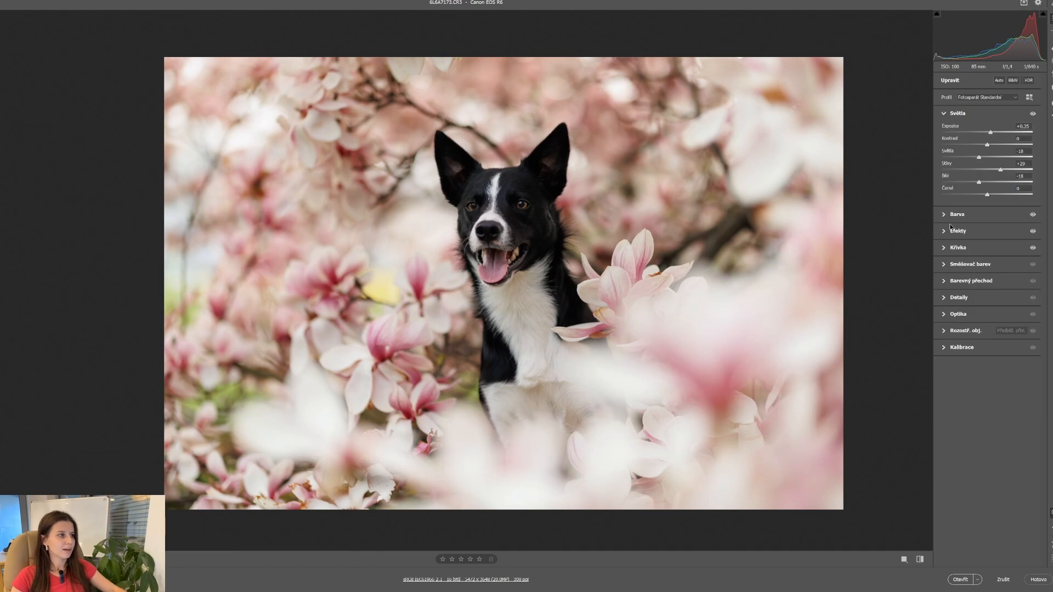
left_click(954, 247)
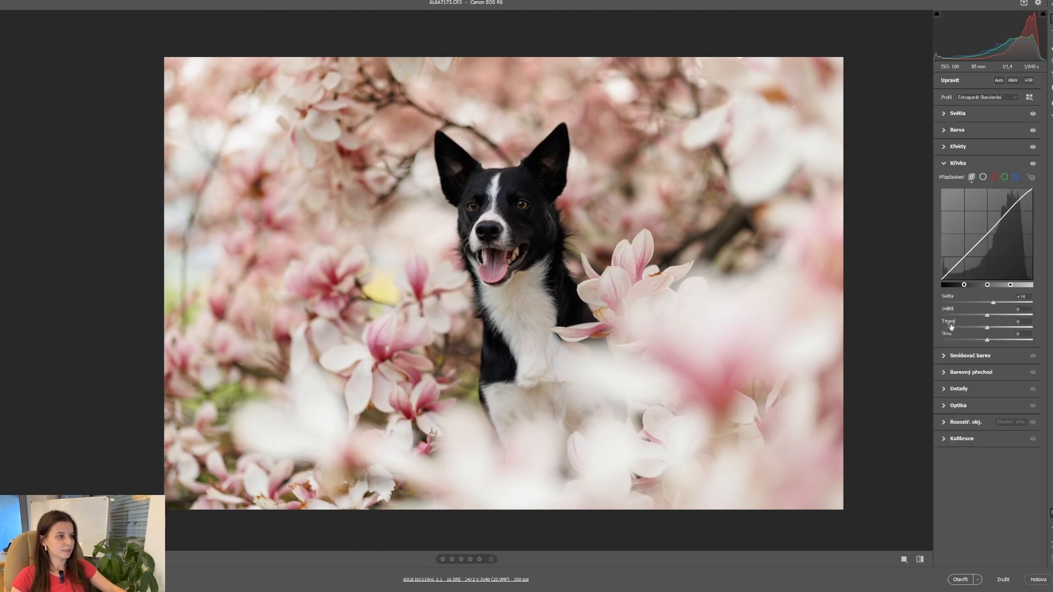
left_click_drag(985, 315, 996, 328)
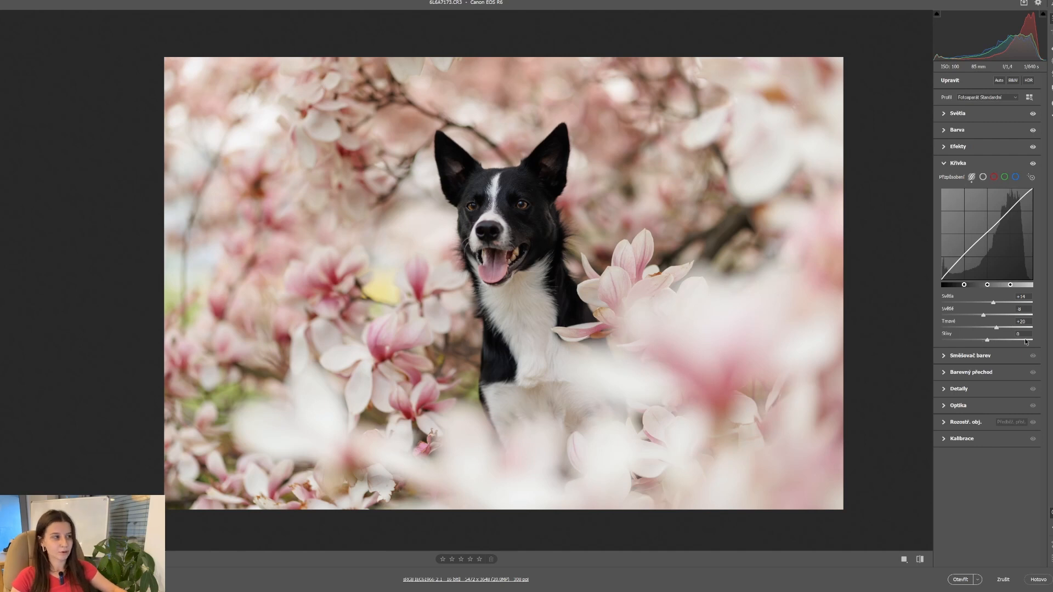
Reduce the saturation of yellows to -38 and greens to -11 in the color mixer by sampling the greenery among the blossoms.
left_click(953, 357)
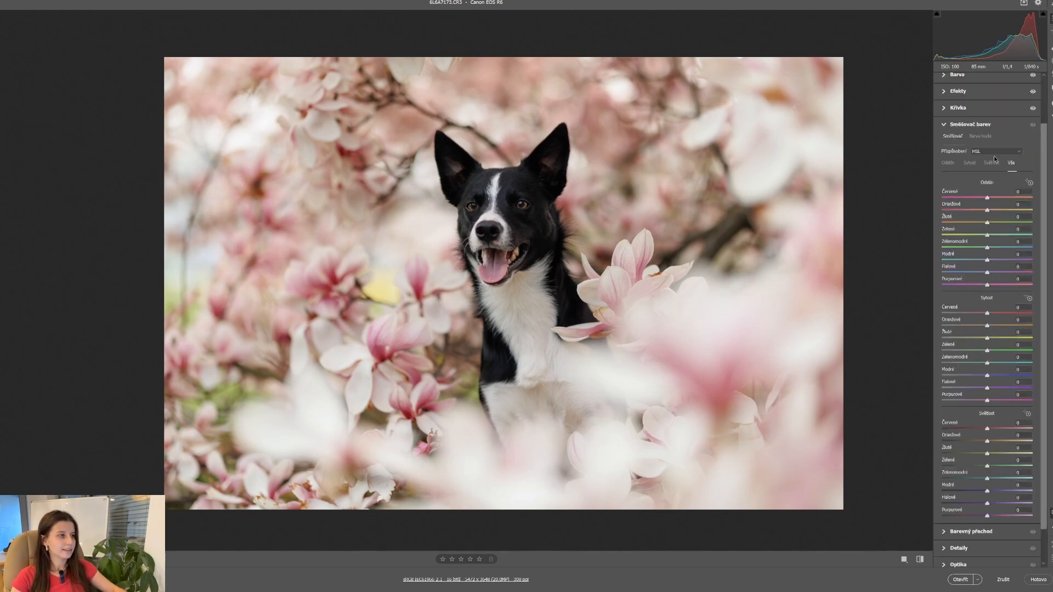
scroll(965, 329, "down", 3)
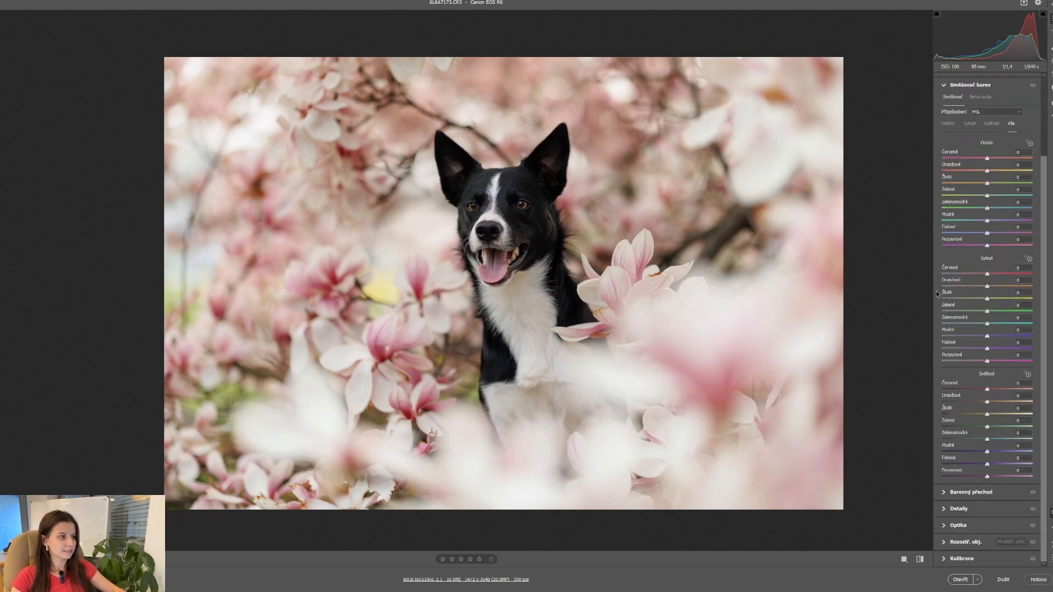
left_click(1029, 258)
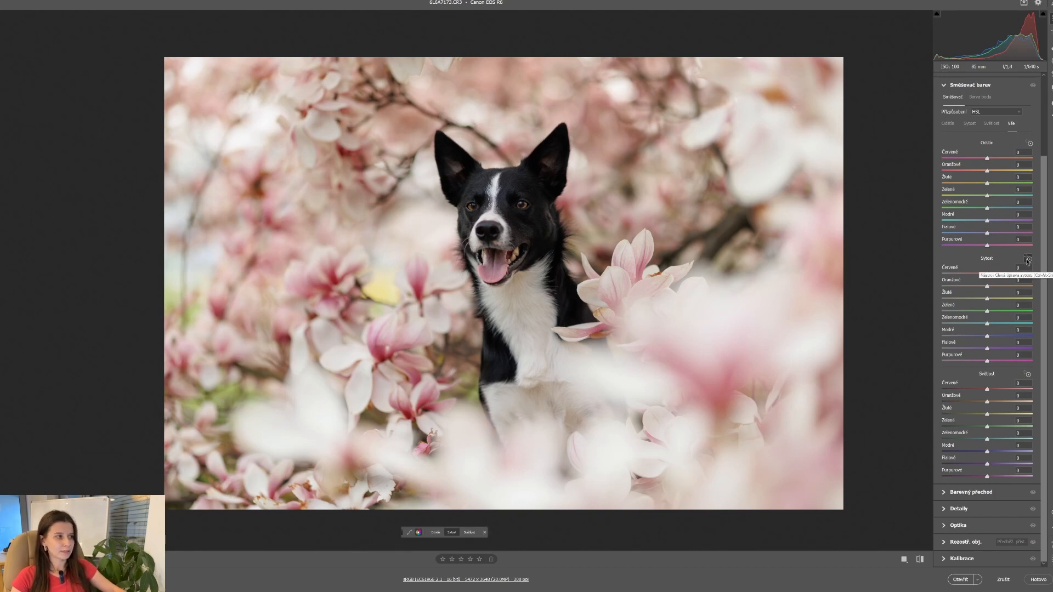
mouse_move(240, 388)
left_mouse_down()
mouse_move(201, 388)
mouse_move(247, 388)
mouse_move(224, 387)
left_mouse_up()
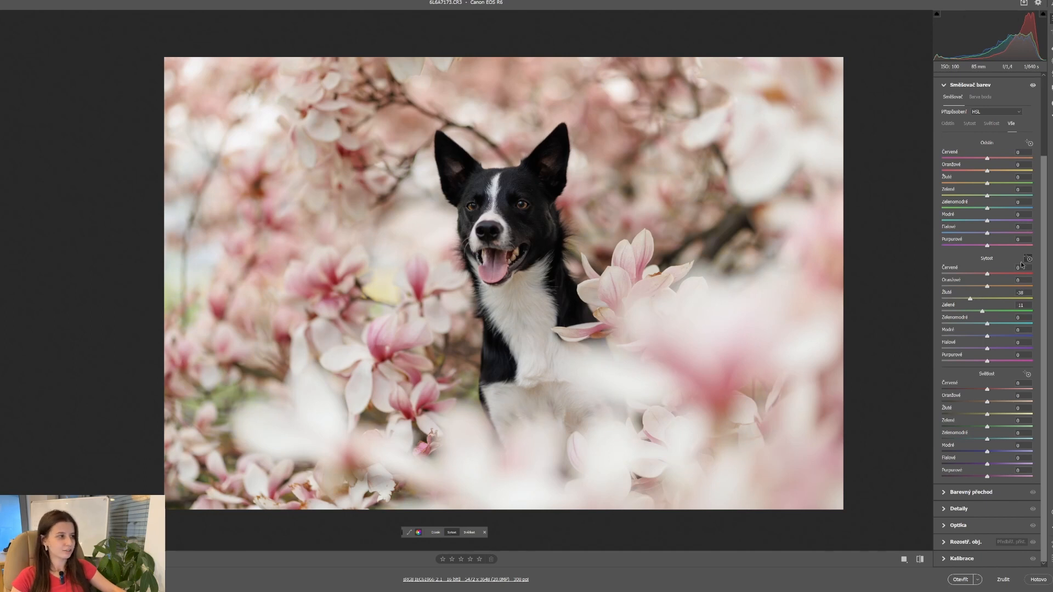
key("z")
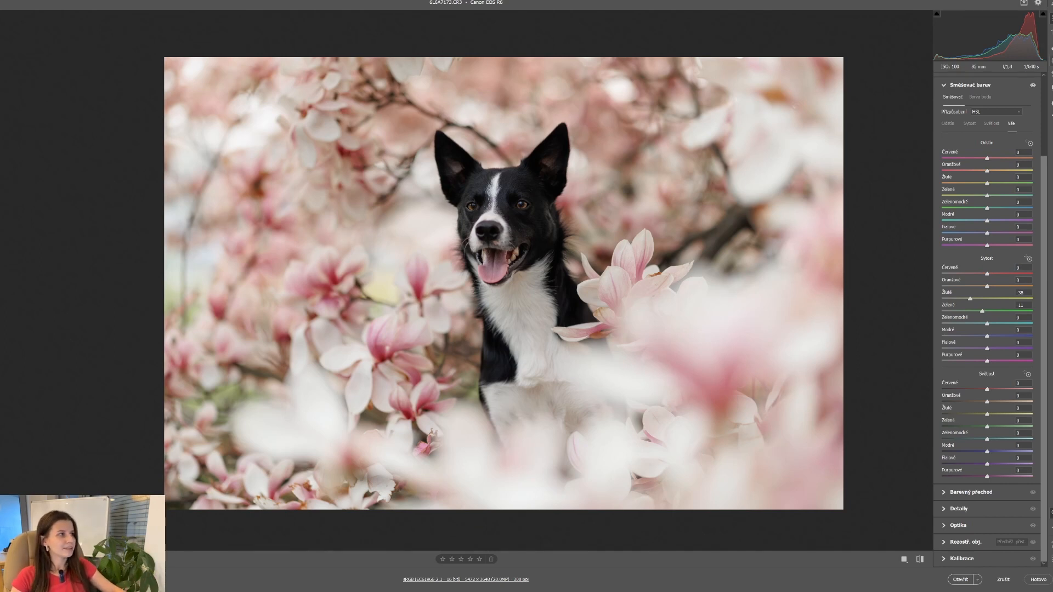
Start a new brush mask and enlarge the brush to size 28.
key("m")
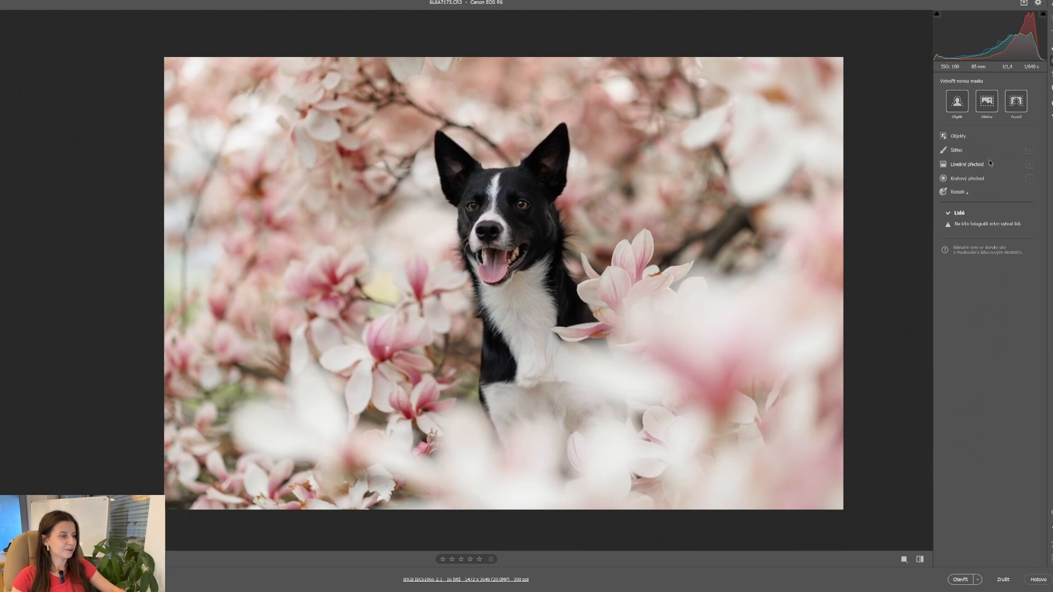
left_click(952, 152)
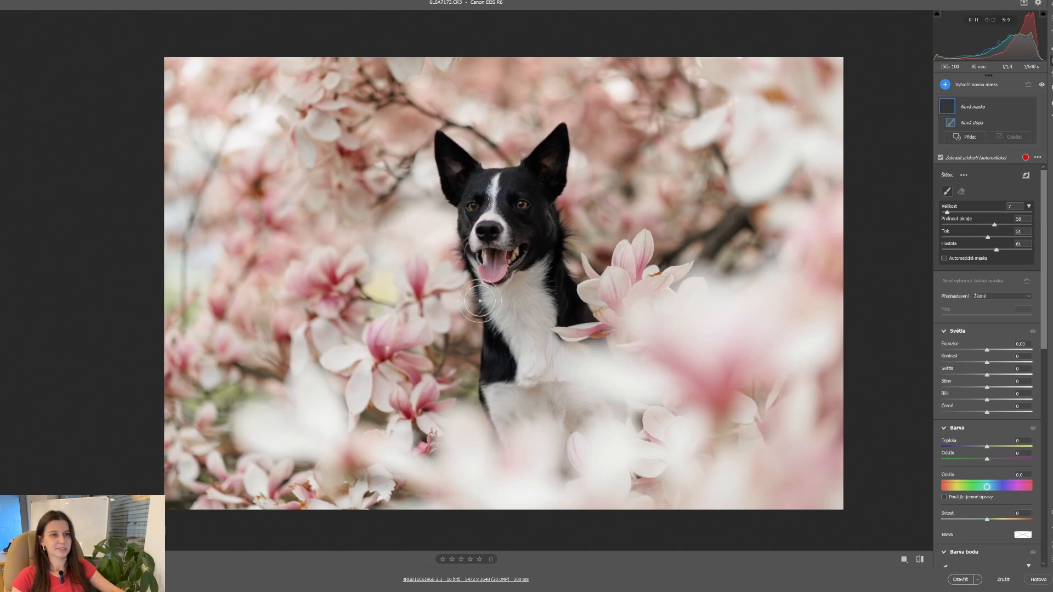
key("bracketright")
key("bracketright")
key("bracketright")
key("bracketright")
key("bracketright")
key("bracketright")
key("bracketleft")
key("bracketleft")
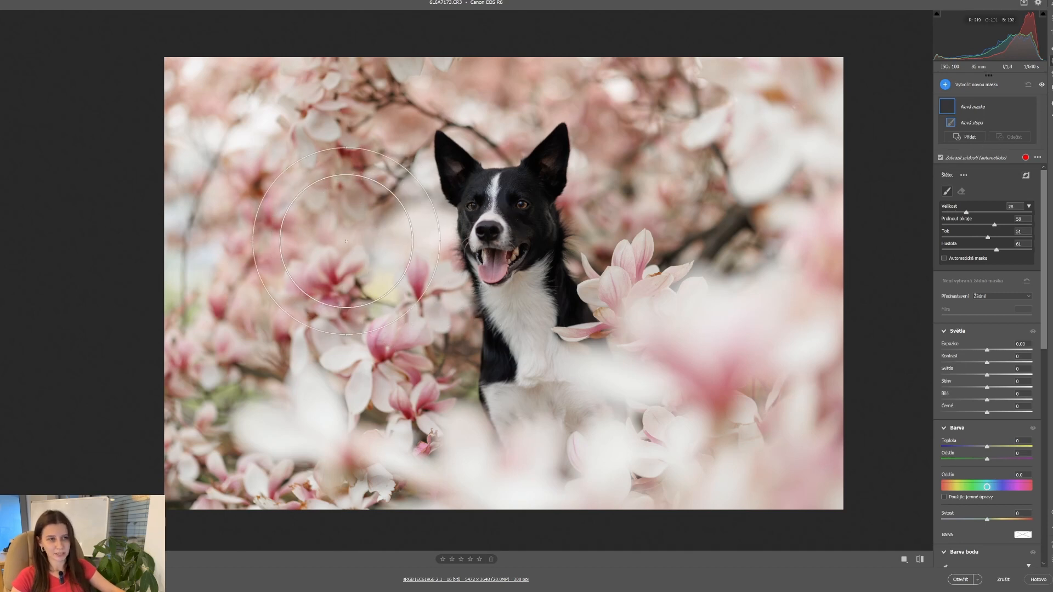
Paint the mask over the background blossoms around the dog, covering the upper area and the flowers beside it with brush size 20.
mouse_move(395, 200)
left_mouse_down()
mouse_move(398, 165)
mouse_move(425, 197)
mouse_move(391, 233)
mouse_move(413, 226)
mouse_move(378, 178)
mouse_move(251, 245)
mouse_move(252, 222)
mouse_move(284, 207)
mouse_move(247, 94)
mouse_move(247, 120)
mouse_move(404, 141)
mouse_move(413, 100)
mouse_move(513, 79)
mouse_move(544, 84)
mouse_move(496, 83)
mouse_move(518, 96)
mouse_move(556, 85)
mouse_move(548, 109)
mouse_move(643, 199)
mouse_move(618, 204)
mouse_move(676, 174)
mouse_move(711, 230)
mouse_move(757, 226)
mouse_move(695, 179)
mouse_move(743, 68)
left_mouse_up()
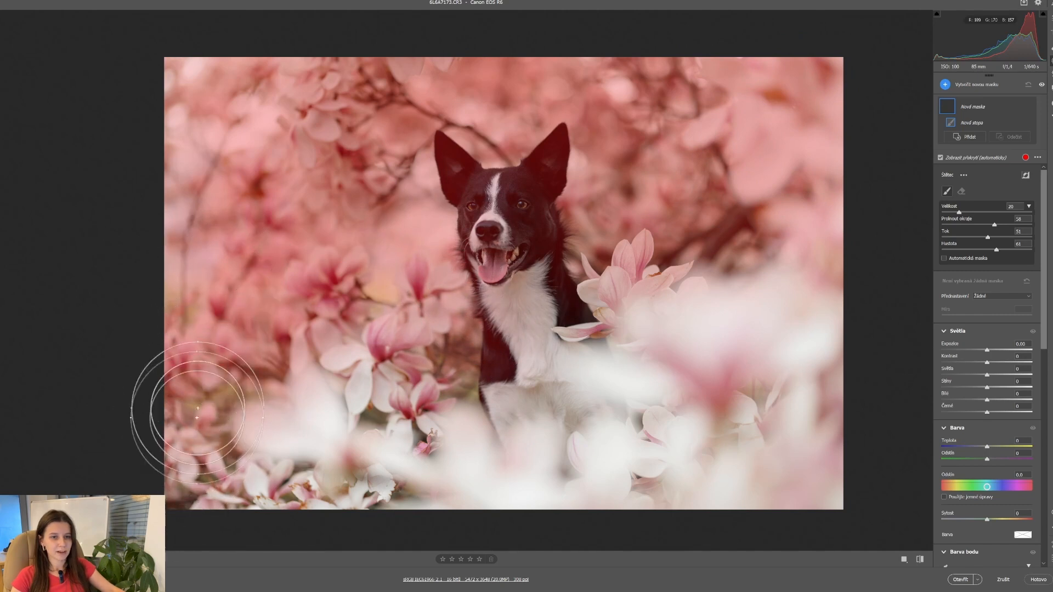
mouse_move(430, 301)
left_mouse_down()
mouse_move(454, 373)
mouse_move(462, 323)
mouse_move(633, 485)
mouse_move(588, 430)
mouse_move(308, 478)
mouse_move(344, 432)
left_mouse_up()
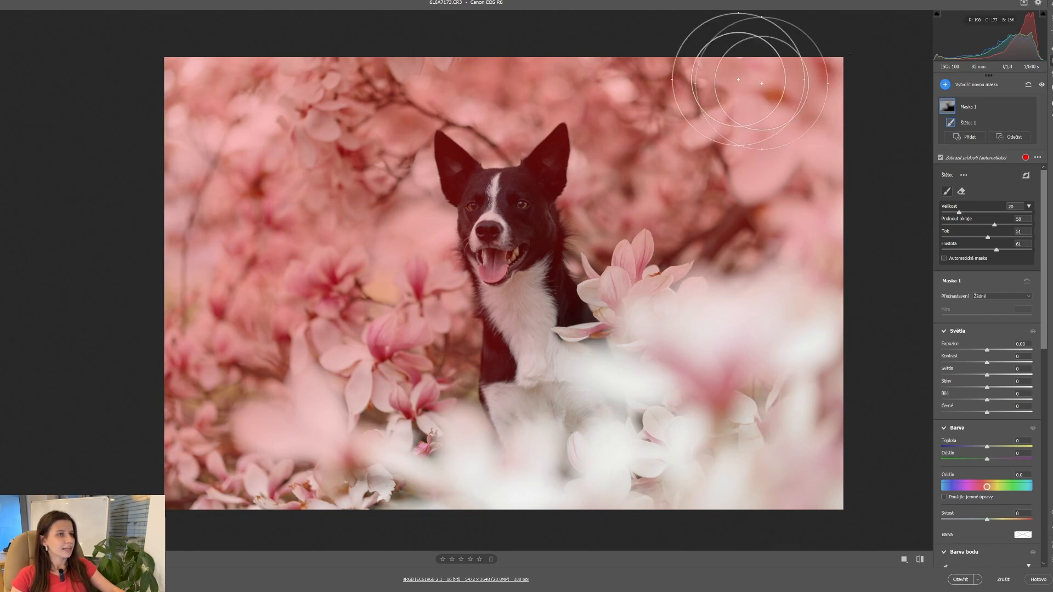
Subtract the dog as subject from the background mask and erase the leftover mask on its dark side beside the white chest.
left_click(1010, 137)
left_click(751, 58)
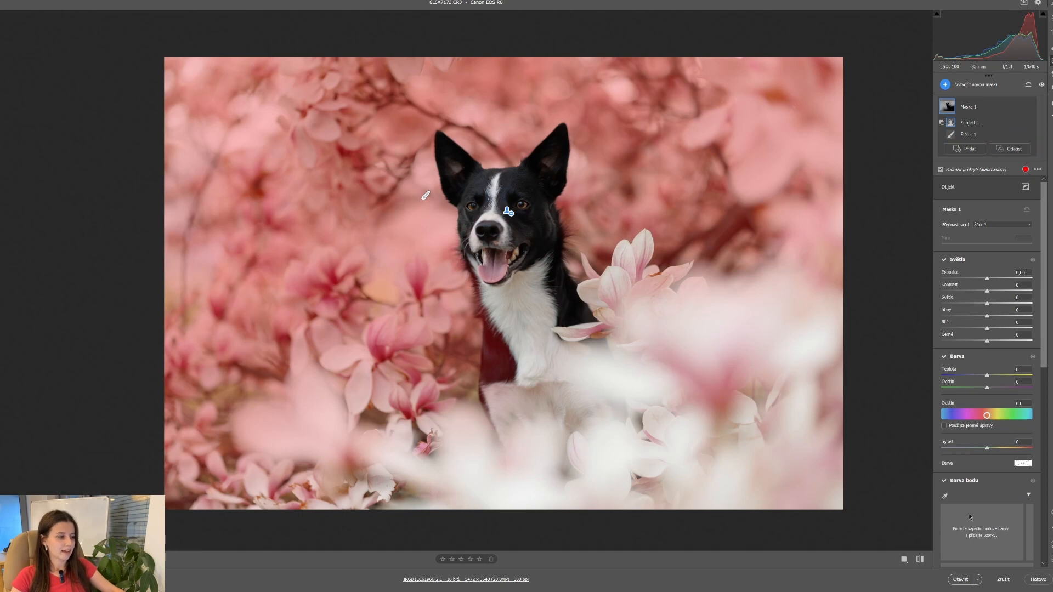
scroll(537, 327, "up", 2)
scroll(564, 318, "up", 1)
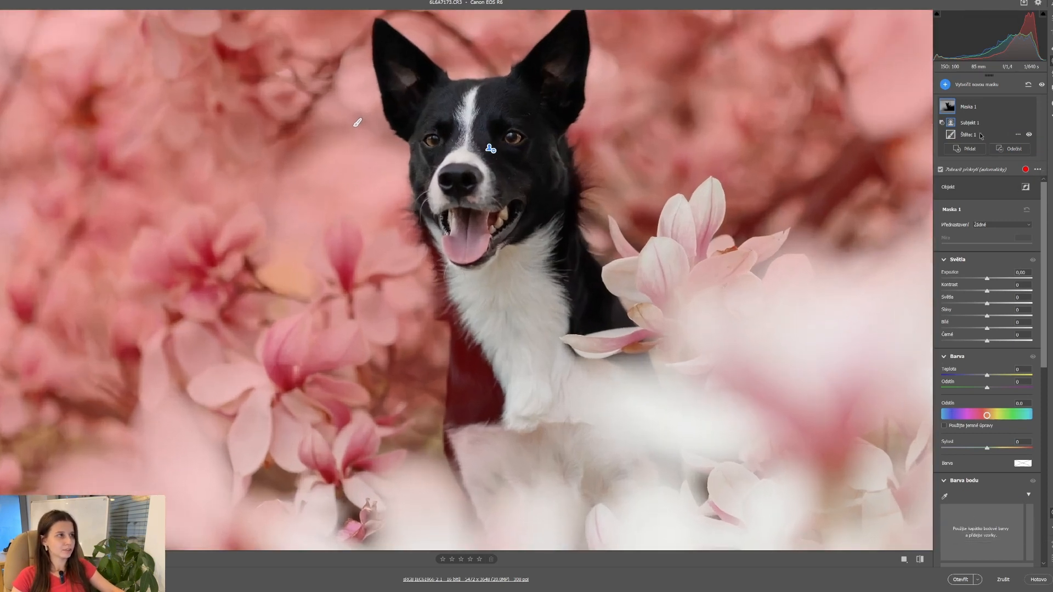
left_click(954, 135)
left_click(960, 203)
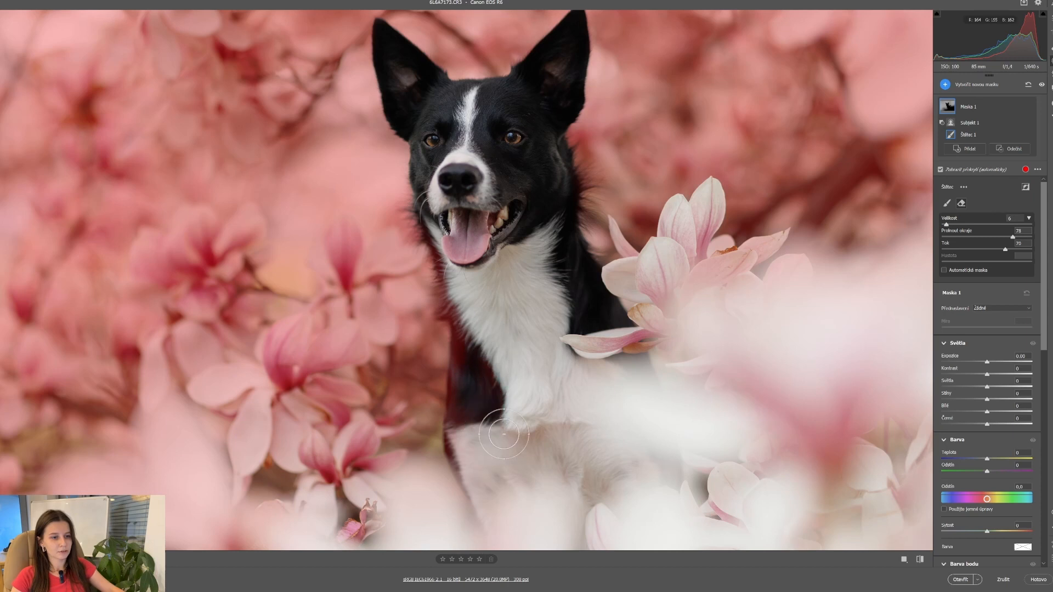
key("bracketright")
key("bracketright")
key("bracketright")
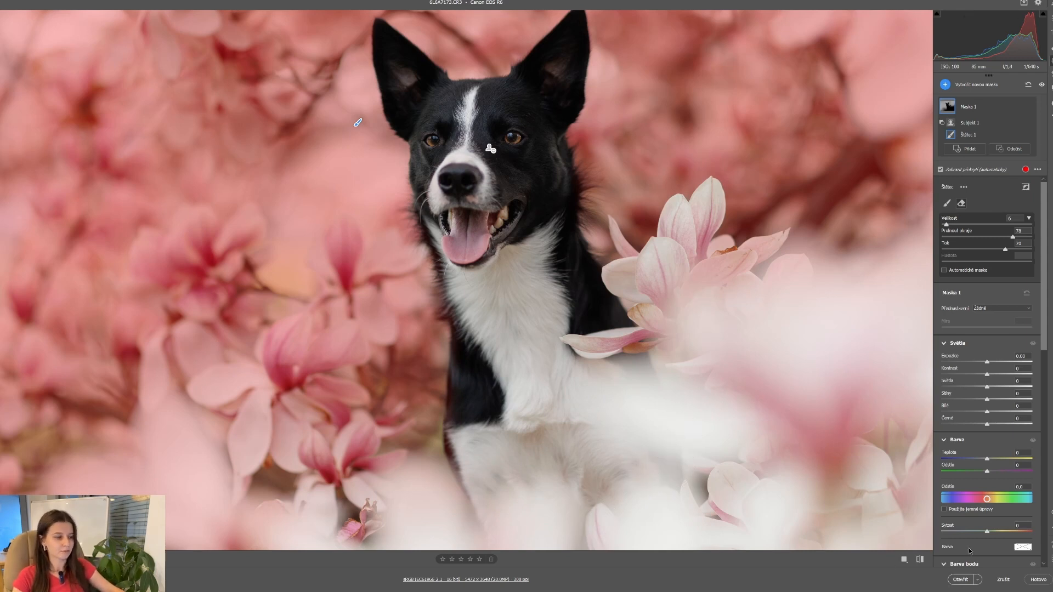
Set the background mask's temperature to +4 and tint to +100.
scroll(546, 237, "down", 2)
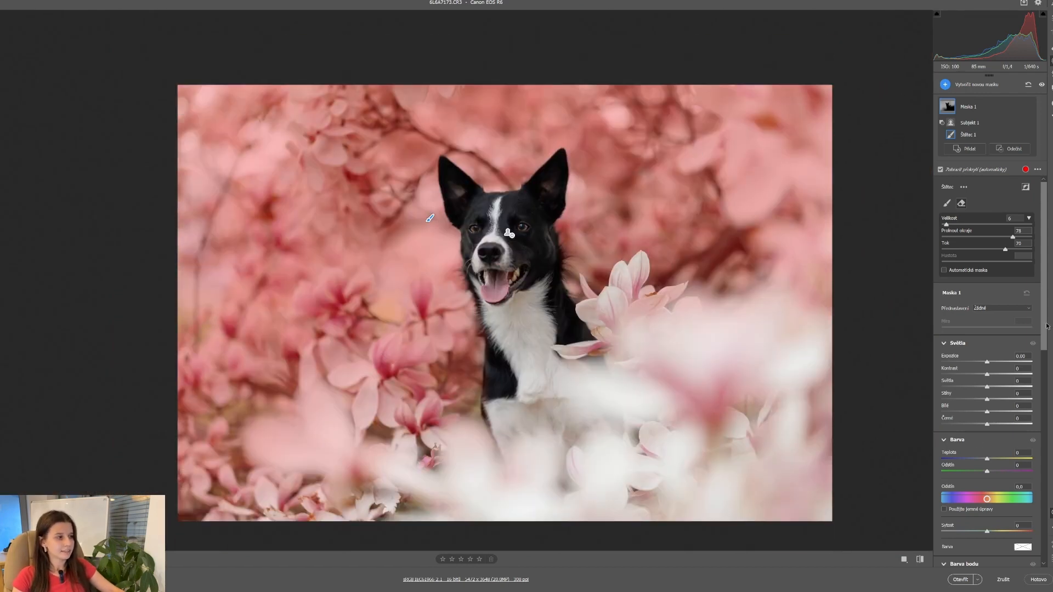
scroll(1047, 325, "down", 10)
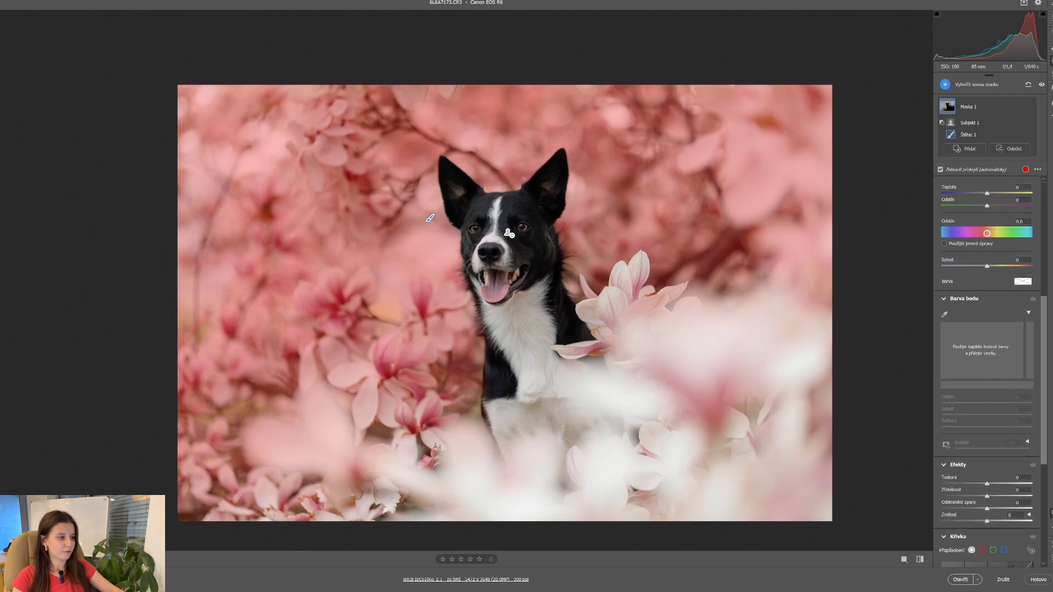
scroll(998, 420, "up", 3)
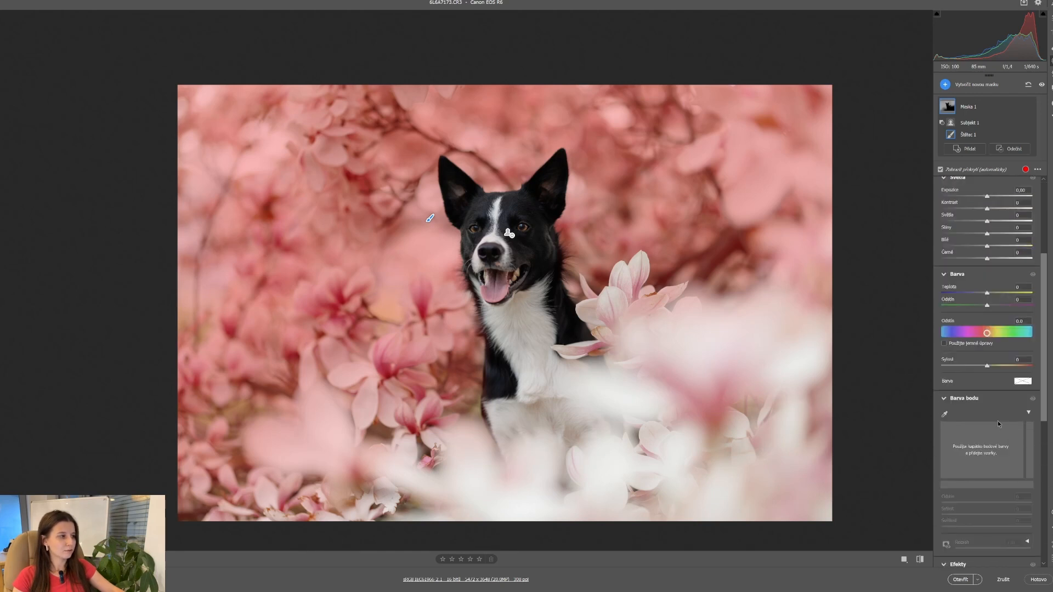
mouse_move(988, 305)
left_mouse_down()
mouse_move(1033, 308)
mouse_move(988, 294)
left_mouse_up()
double_click(986, 294)
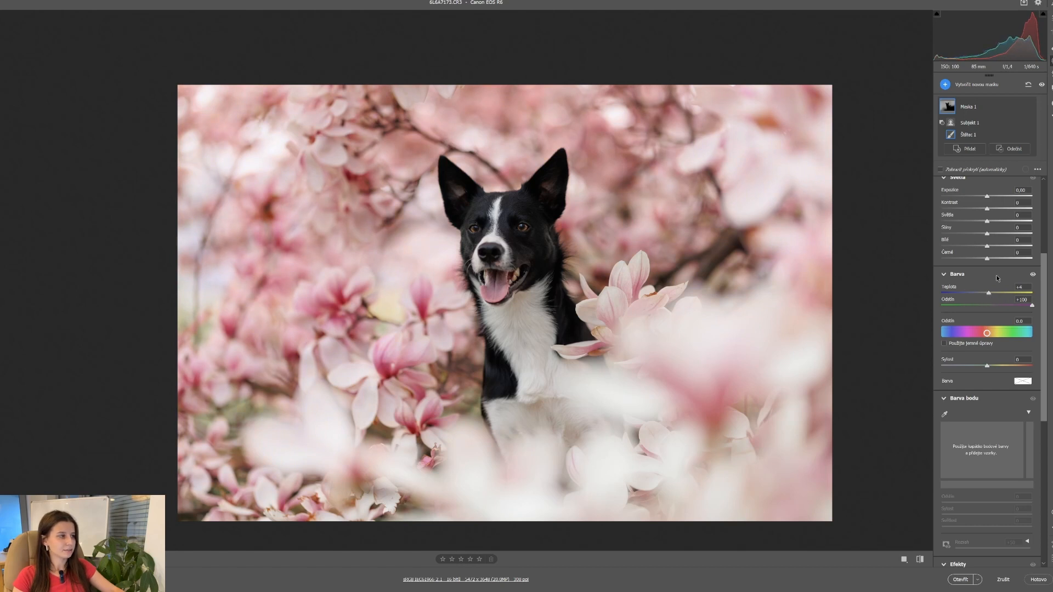
Try several hues for the background mask's color overlay and apply a soft pink with hue 356 and saturation 32.
left_click(1021, 382)
left_click(564, 197)
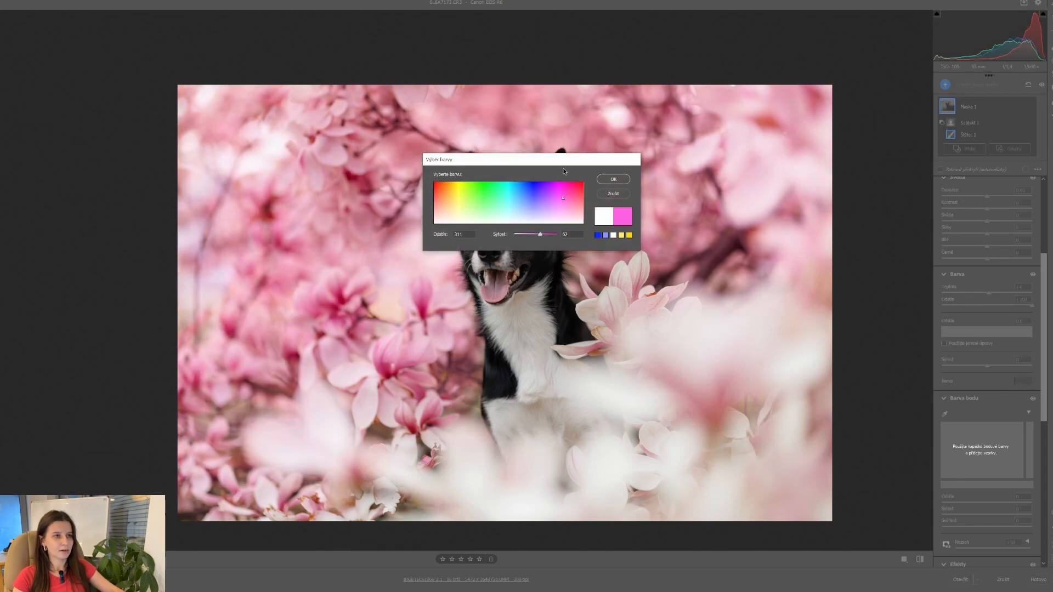
left_click_drag(572, 165, 810, 227)
left_click(799, 258)
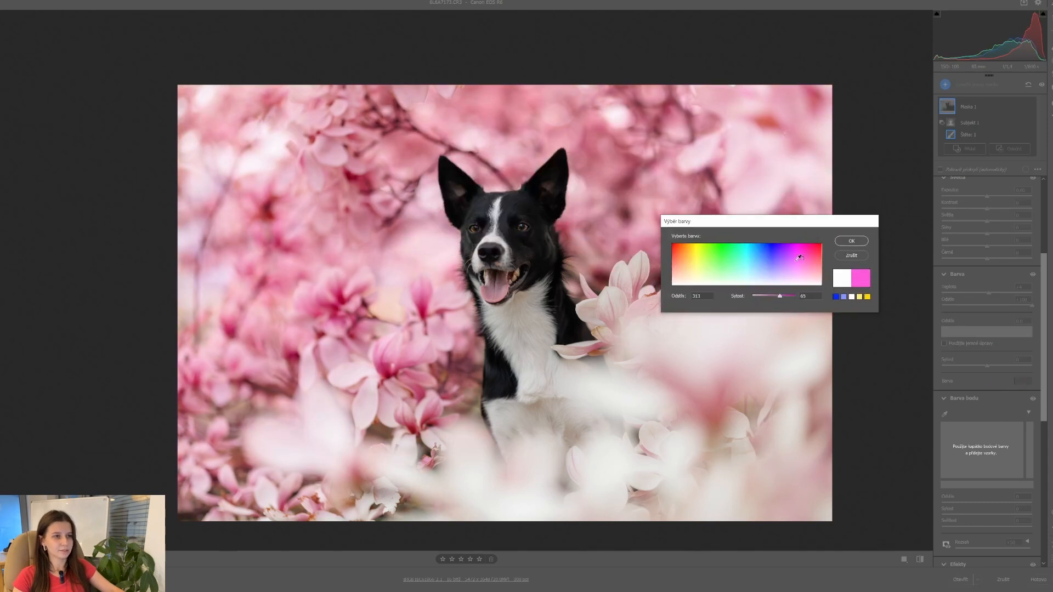
left_click(682, 263)
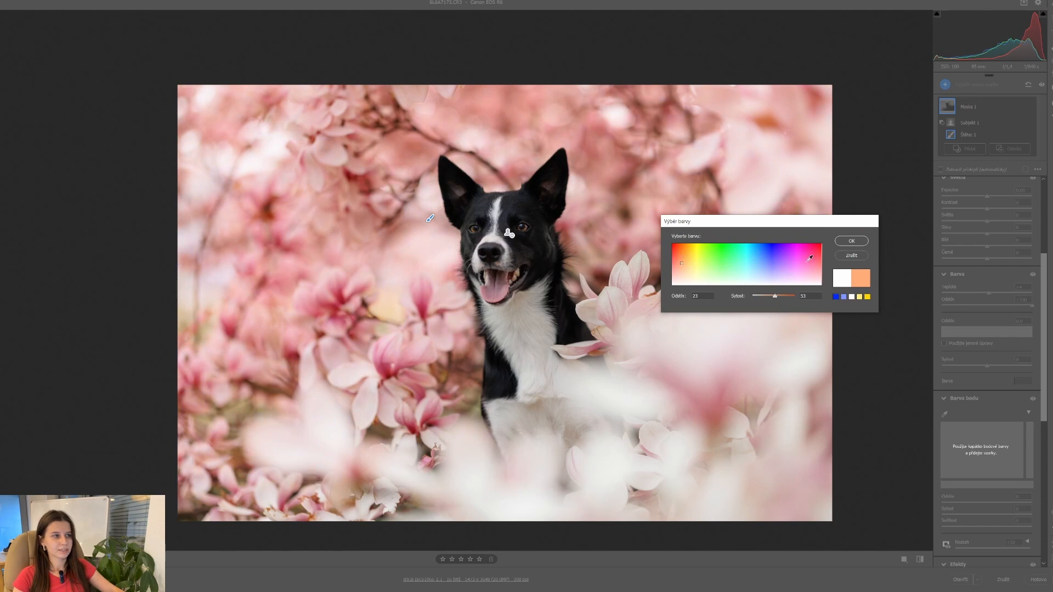
left_click(798, 261)
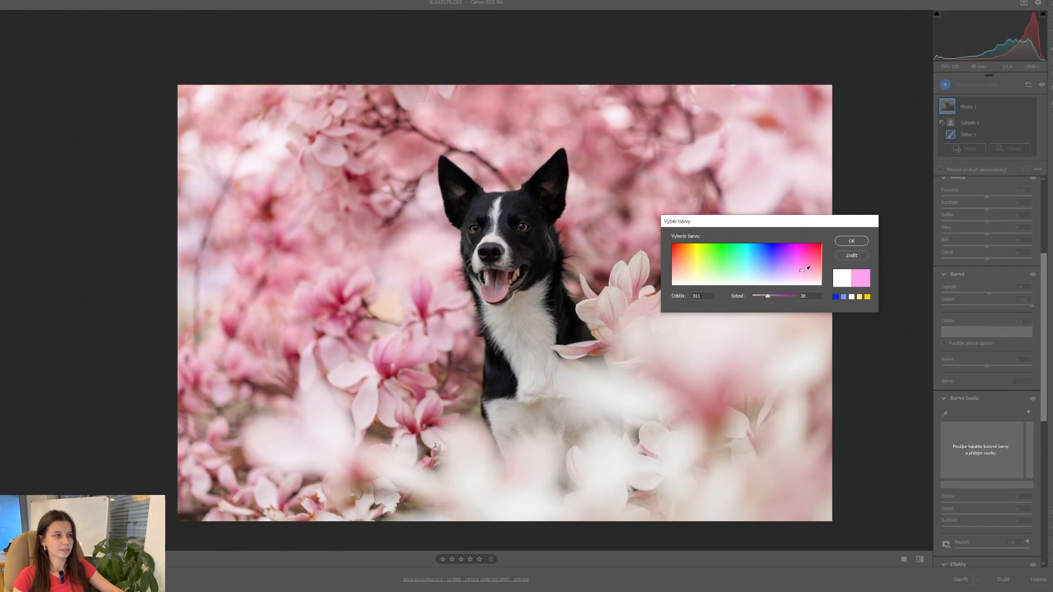
left_click(820, 274)
mouse_move(768, 299)
left_mouse_down()
mouse_move(784, 297)
mouse_move(768, 301)
left_mouse_up()
left_click(851, 241)
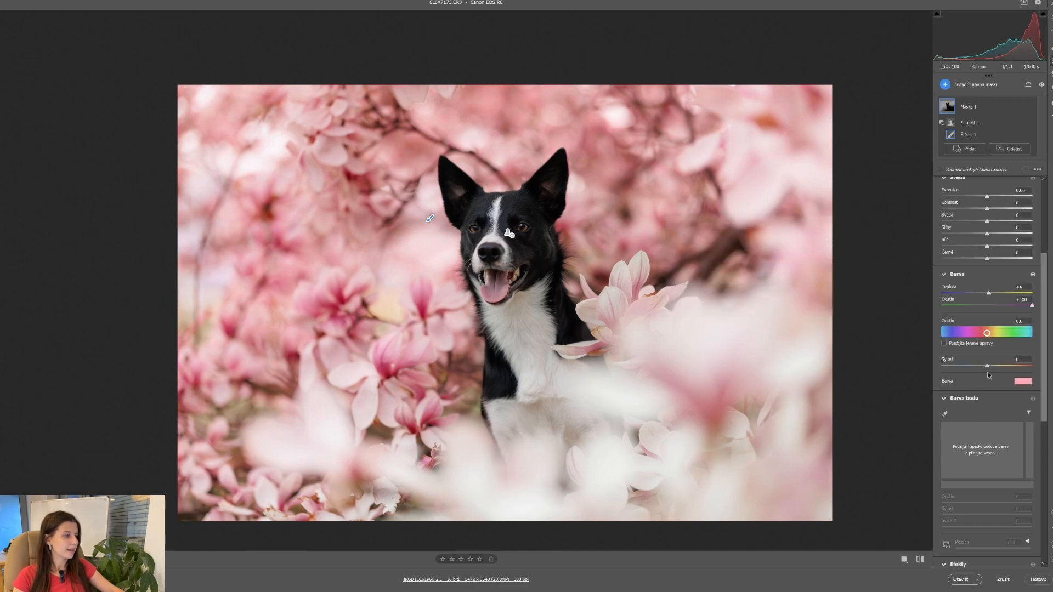
Set the background mask's texture to +1, clarity to -2, shadows to +94 and blacks to +3.
scroll(989, 375, "down", 5)
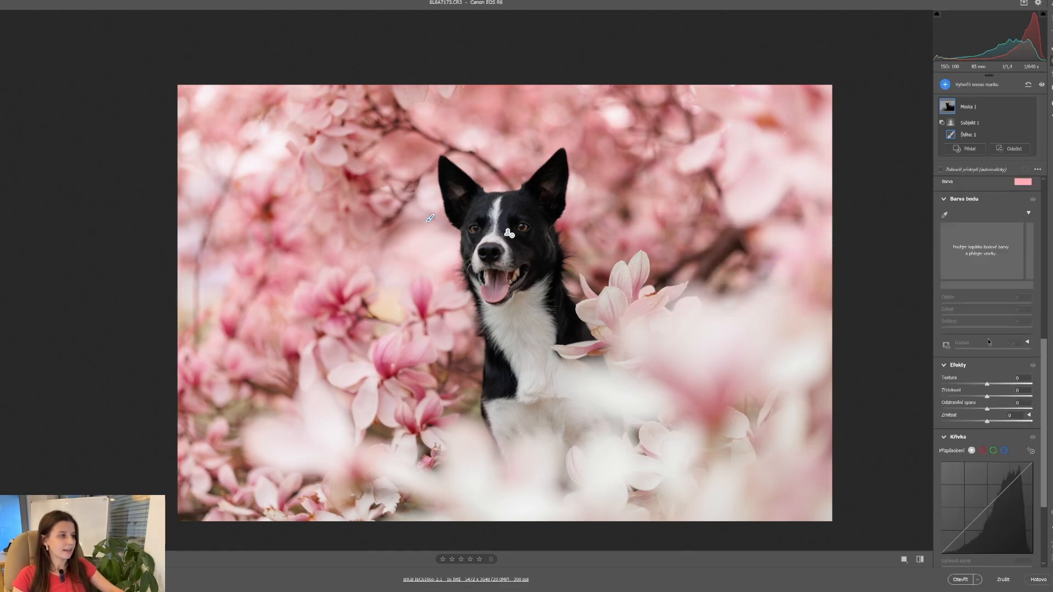
left_click_drag(987, 396, 962, 387)
left_click(985, 397)
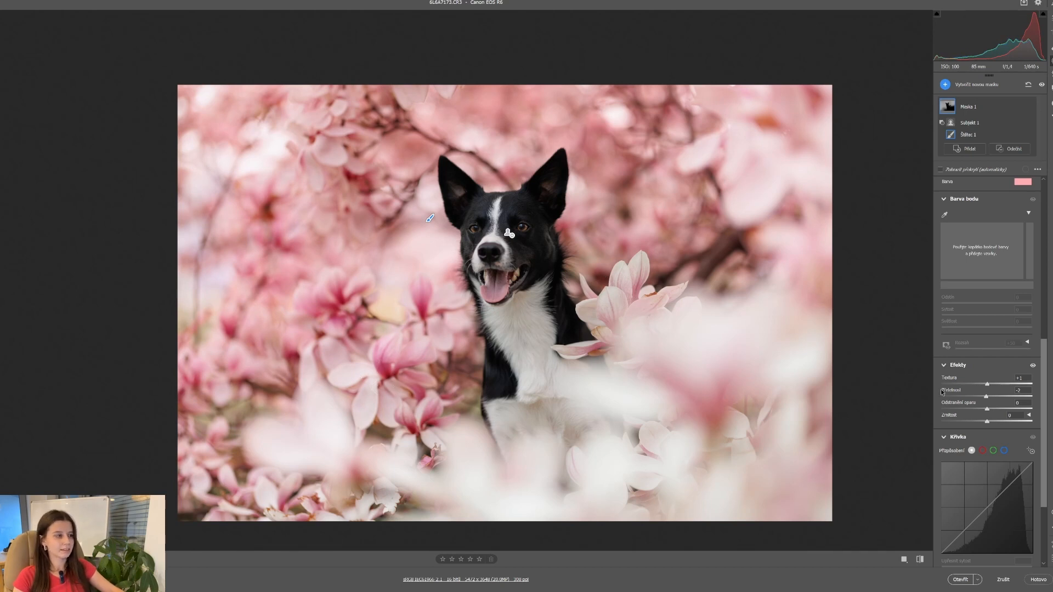
scroll(1008, 253, "up", 5)
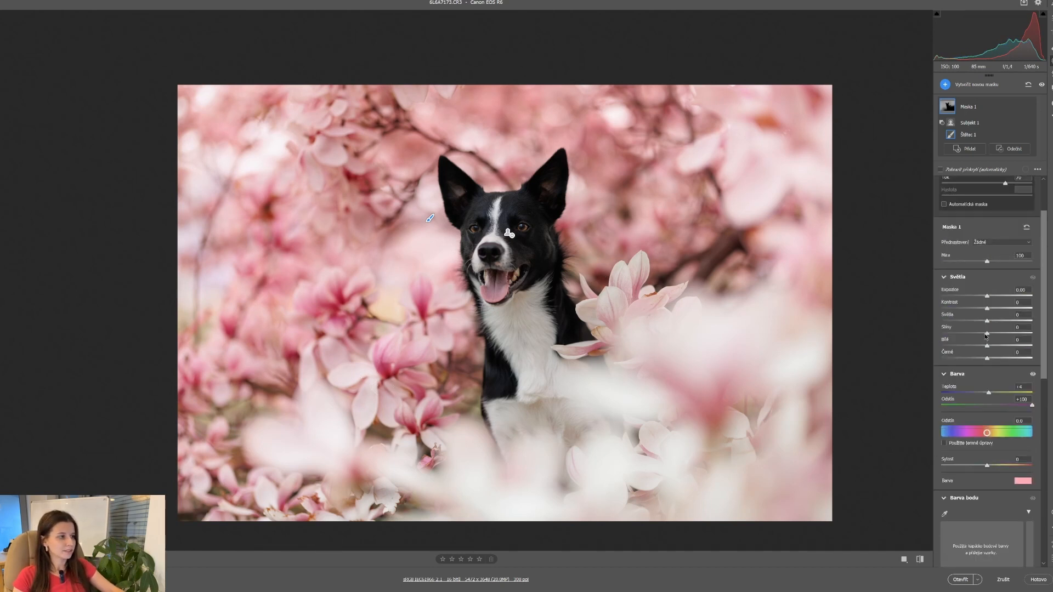
left_click_drag(987, 334, 992, 363)
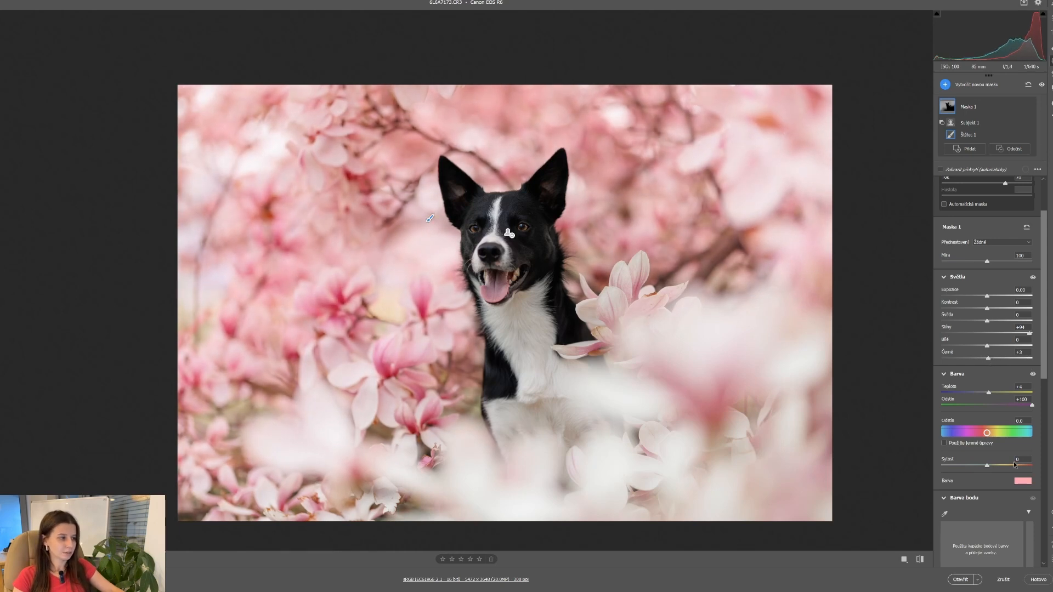
Lower the saturation of the background mask's pink color overlay to a paler pink.
left_click(1022, 482)
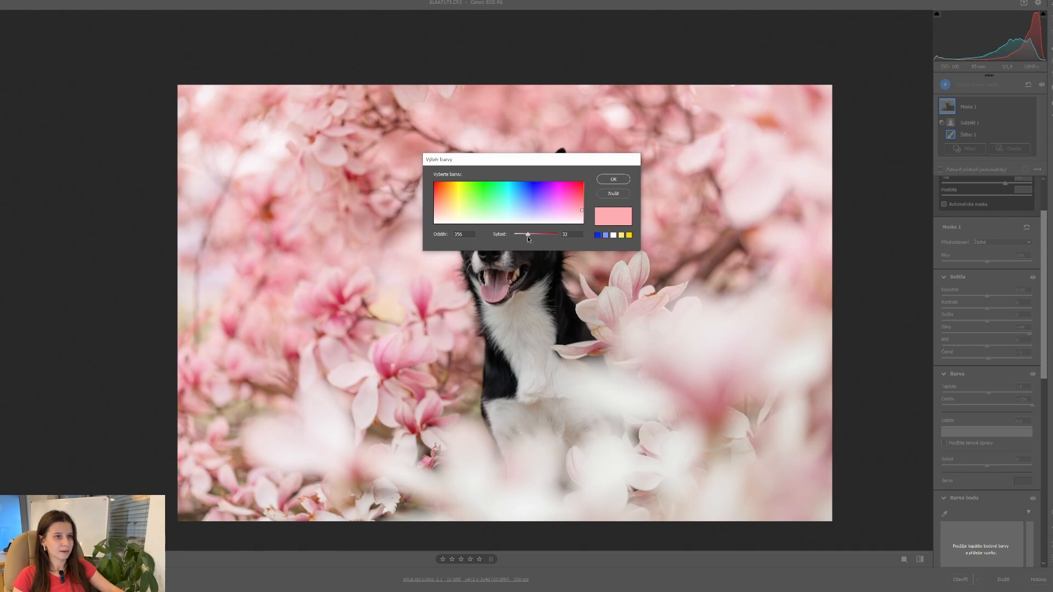
left_click_drag(528, 239, 522, 238)
left_click(606, 180)
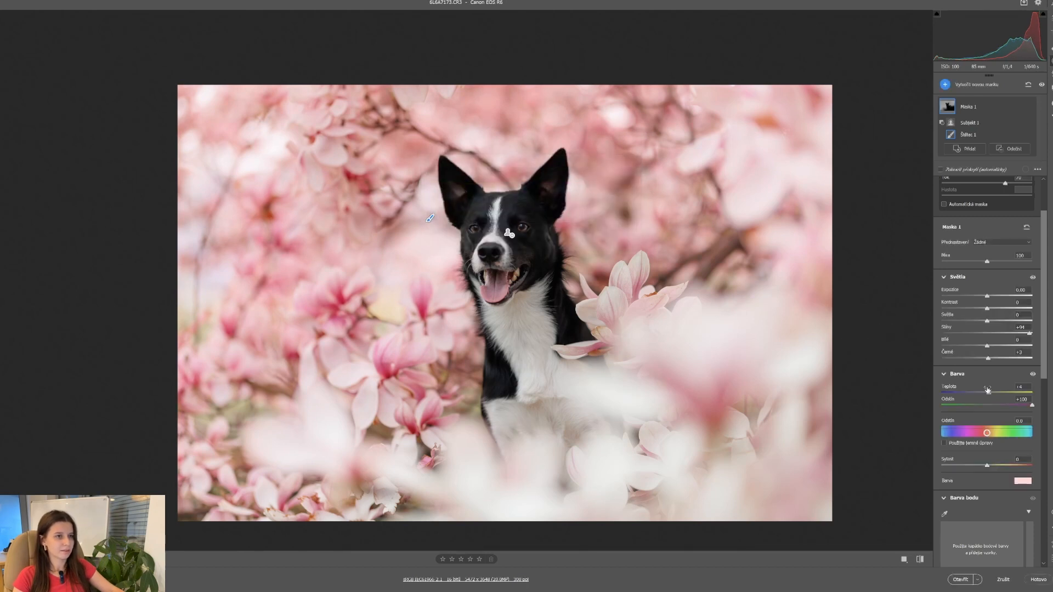
Compare the photo with and without the background mask, and set the mask's saturation to -6.
left_click(1027, 107)
left_click(1027, 107)
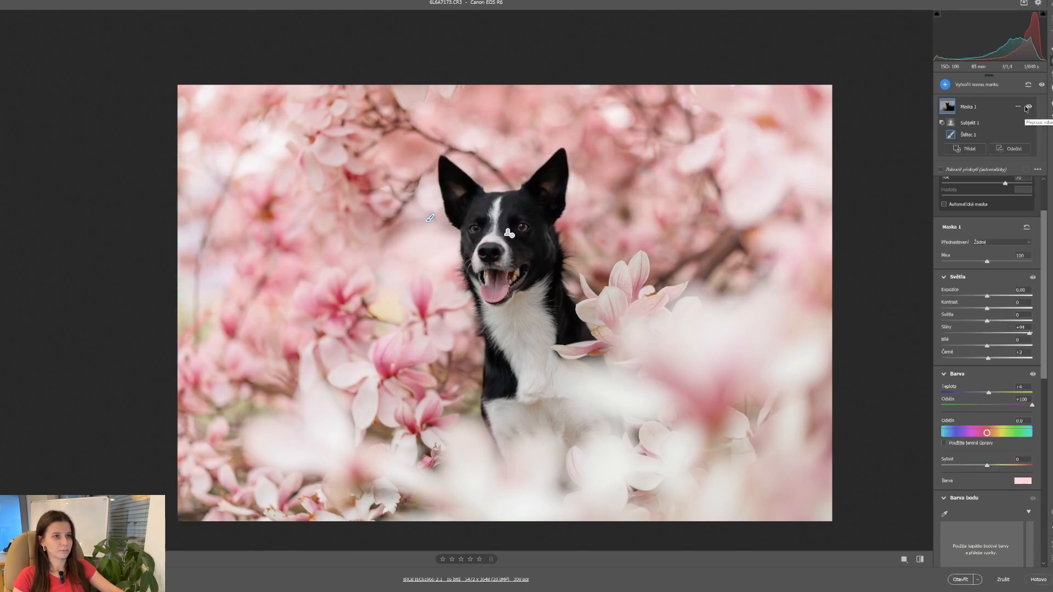
left_click(1028, 107)
left_click(1027, 107)
left_click(1027, 107)
left_click(1027, 107)
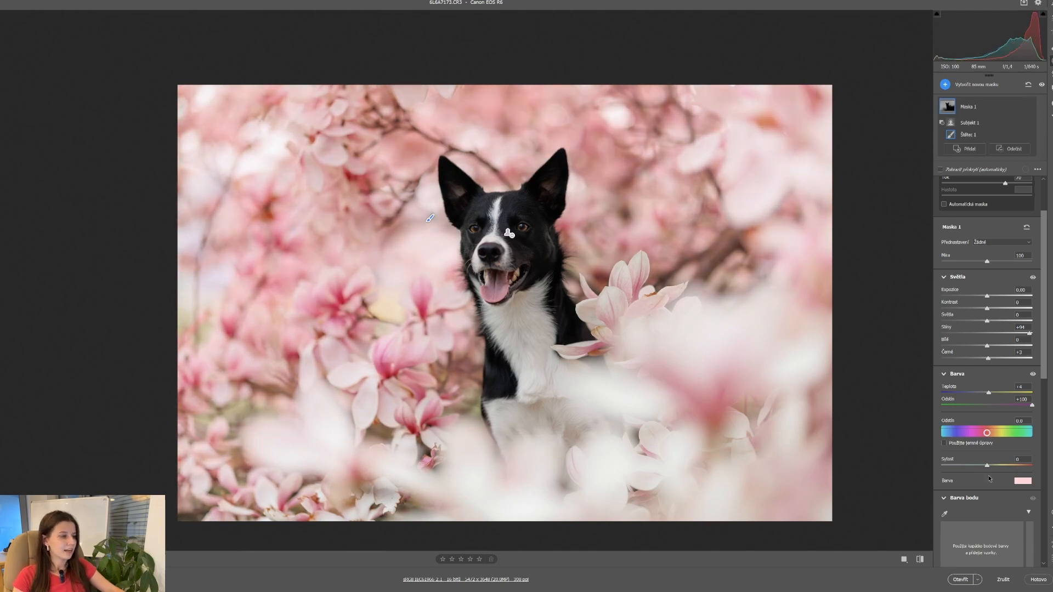
left_click_drag(987, 466, 984, 466)
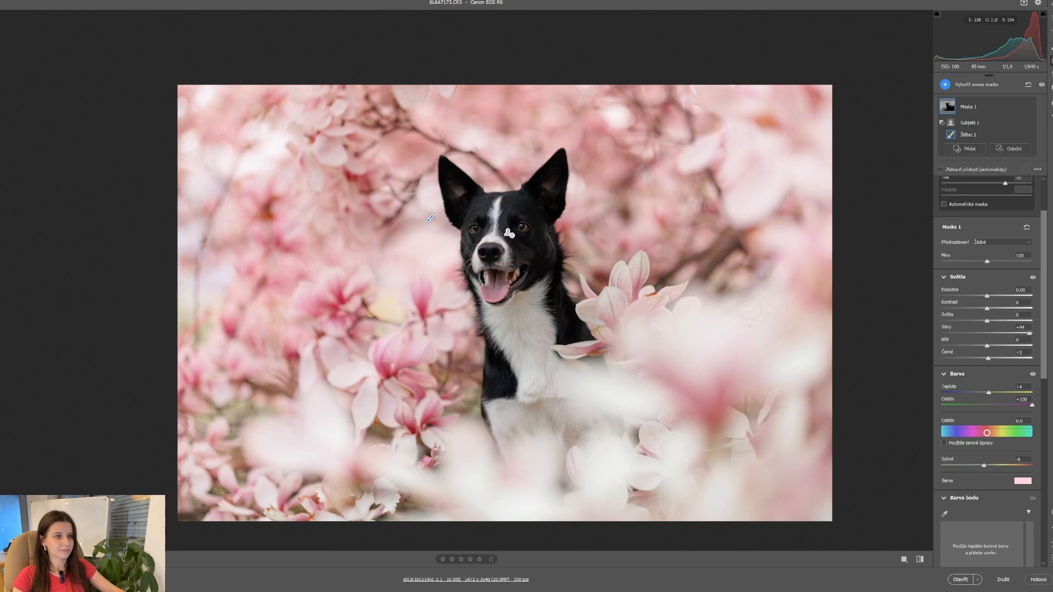
Add a new radial gradient mask centered on the dog's head and invert it to cover the photo's edges.
left_click(962, 87)
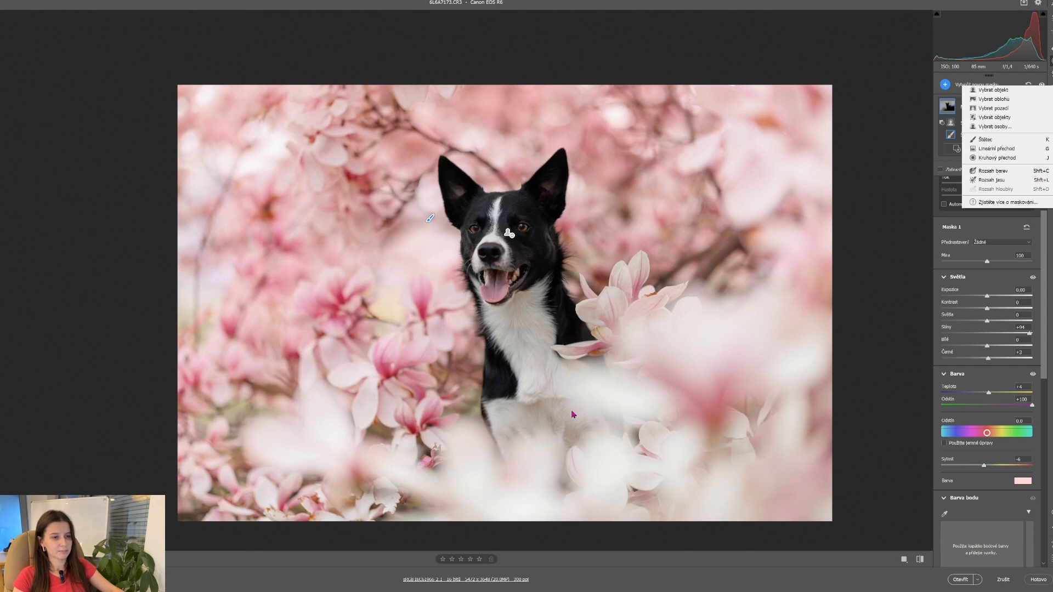
left_click(984, 158)
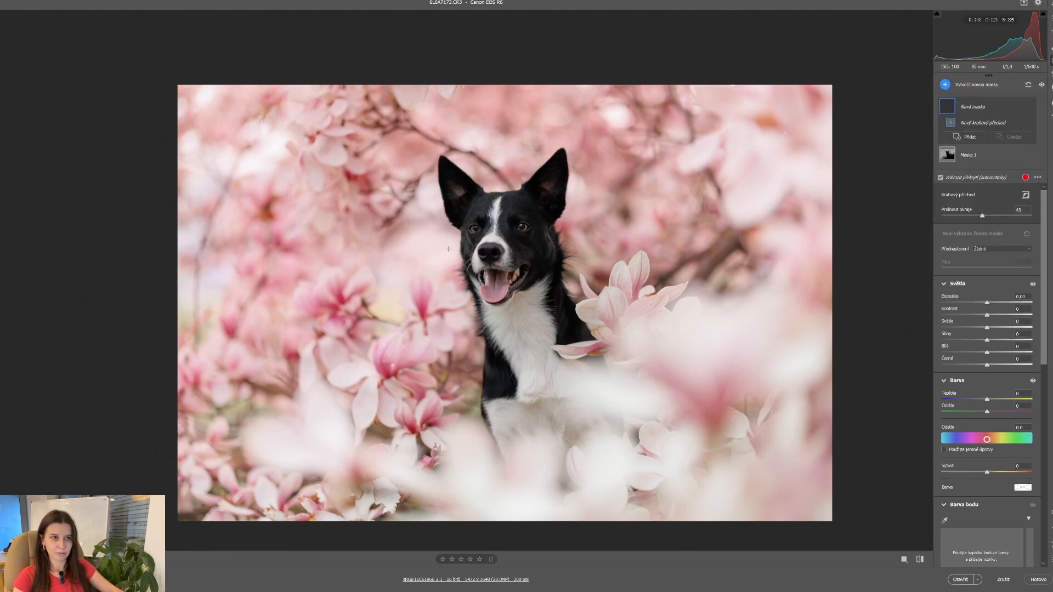
left_click_drag(453, 237, 658, 341)
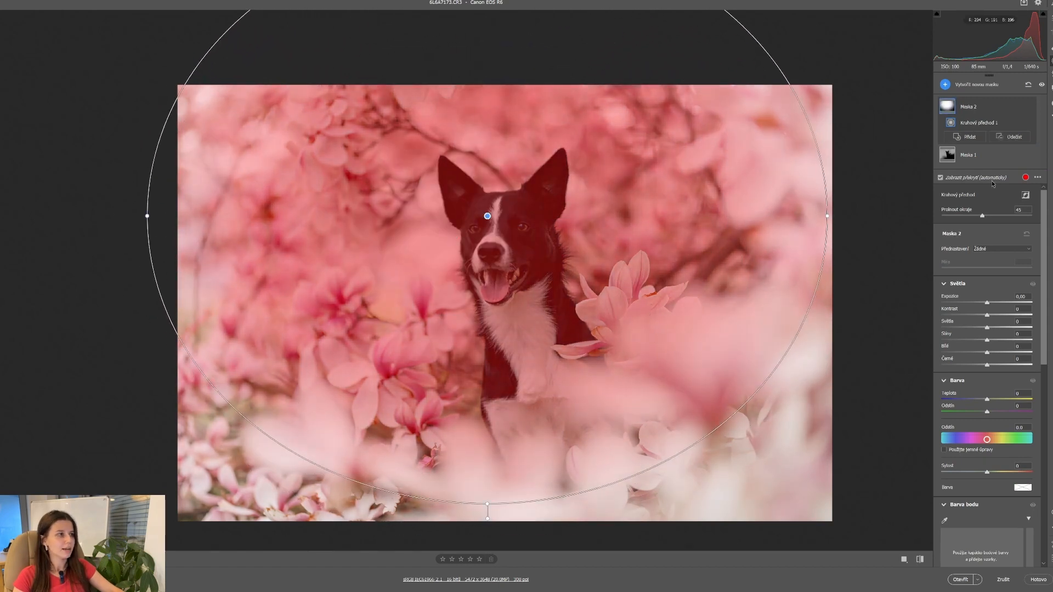
left_click(1025, 195)
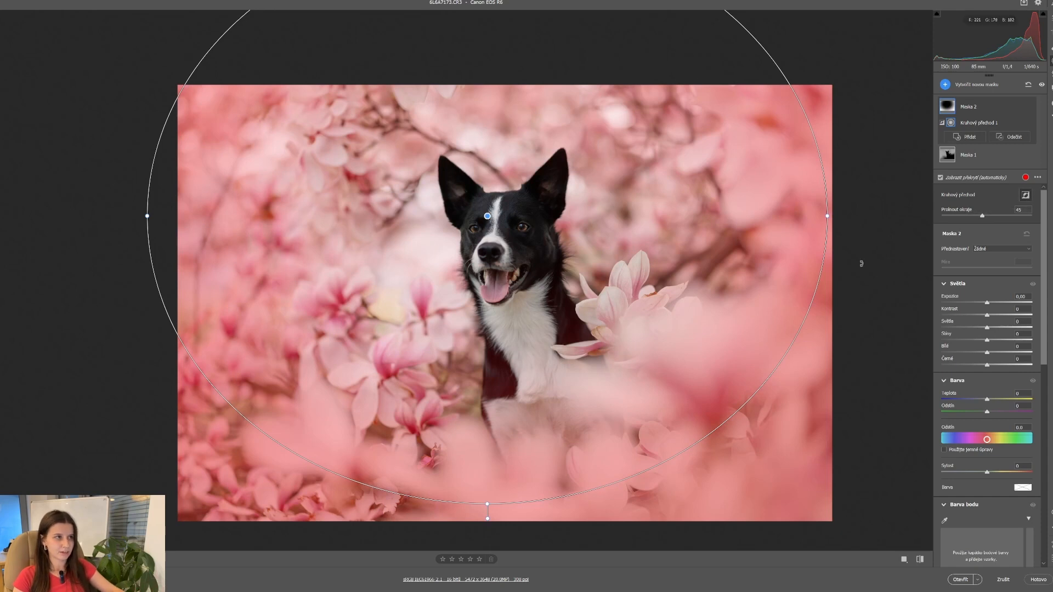
Enlarge, rotate and reposition the radial gradient so its tilted ellipse frames the dog and leaves the lower and outer edges masked.
left_click_drag(584, 438, 564, 388)
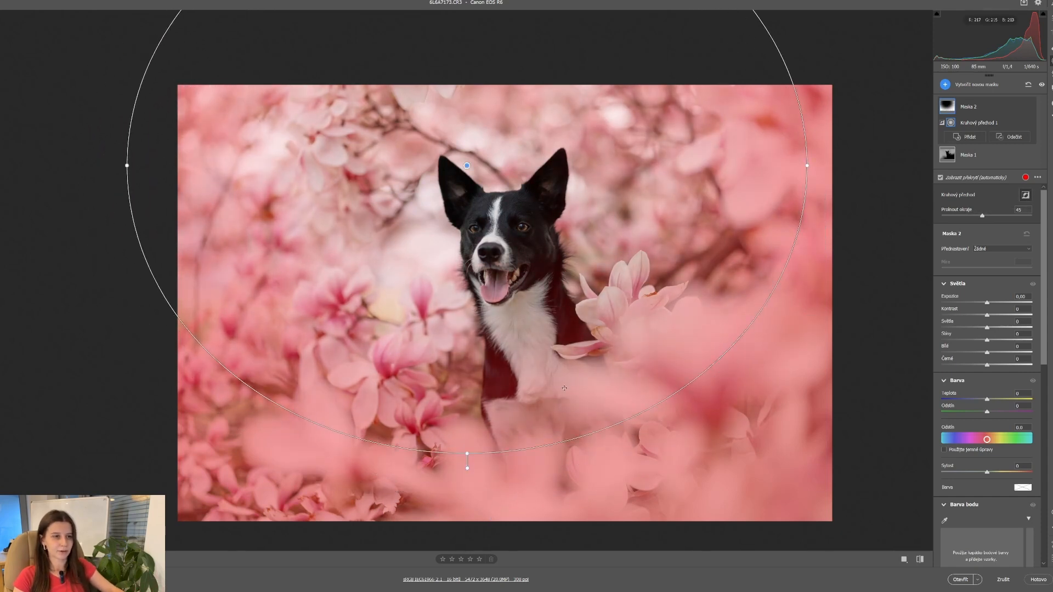
left_click_drag(467, 453, 468, 477)
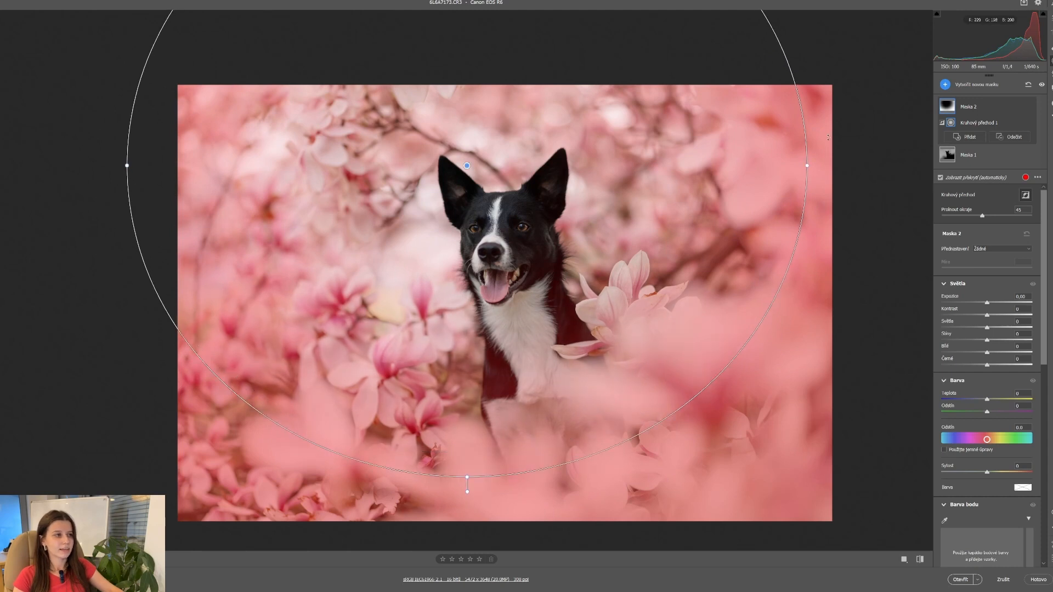
left_click_drag(807, 165, 846, 170)
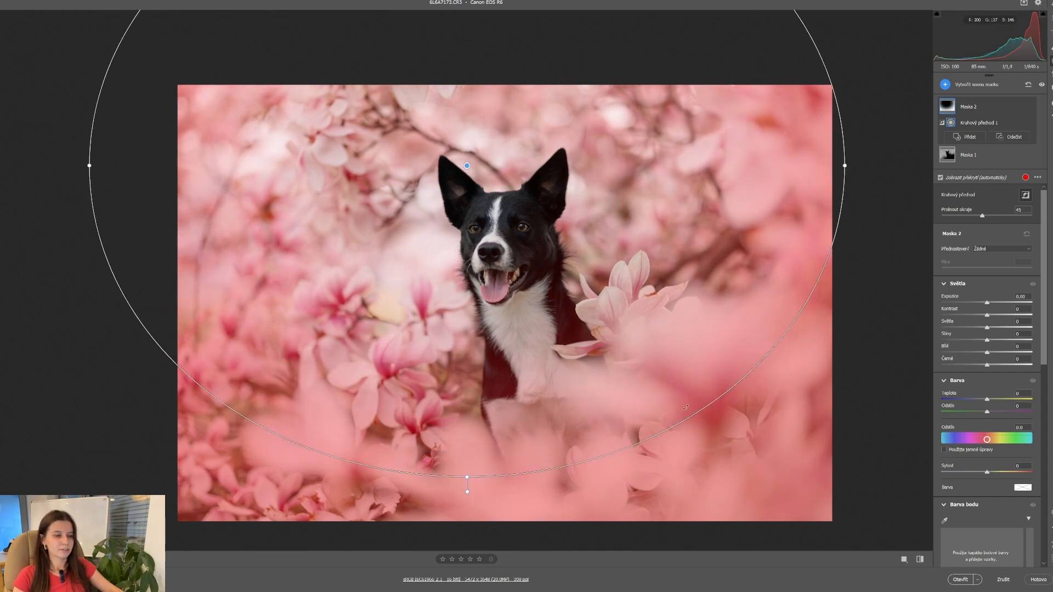
left_click_drag(648, 468, 530, 140)
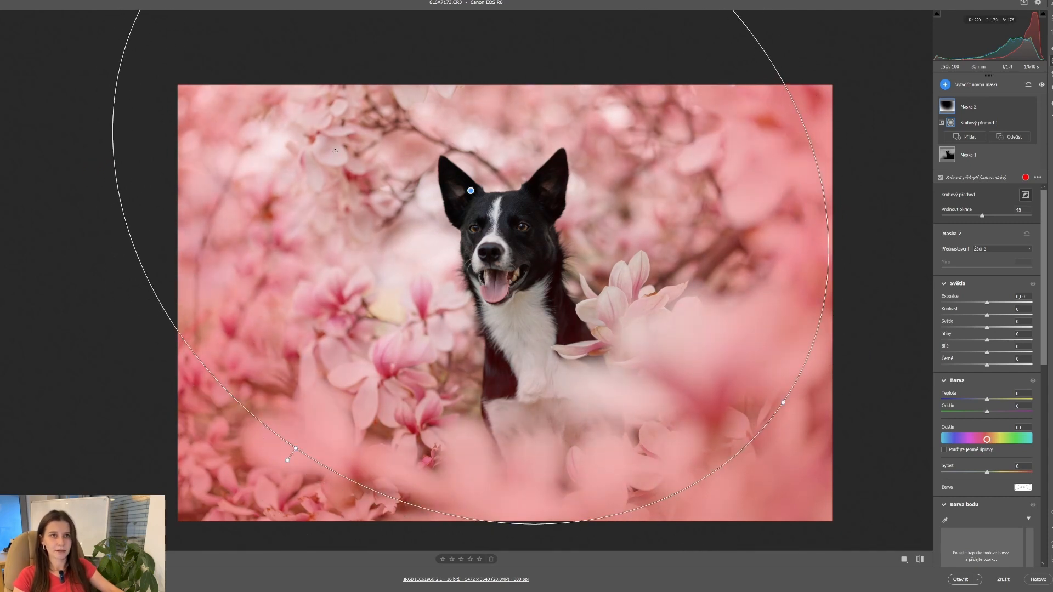
left_click_drag(335, 151, 329, 155)
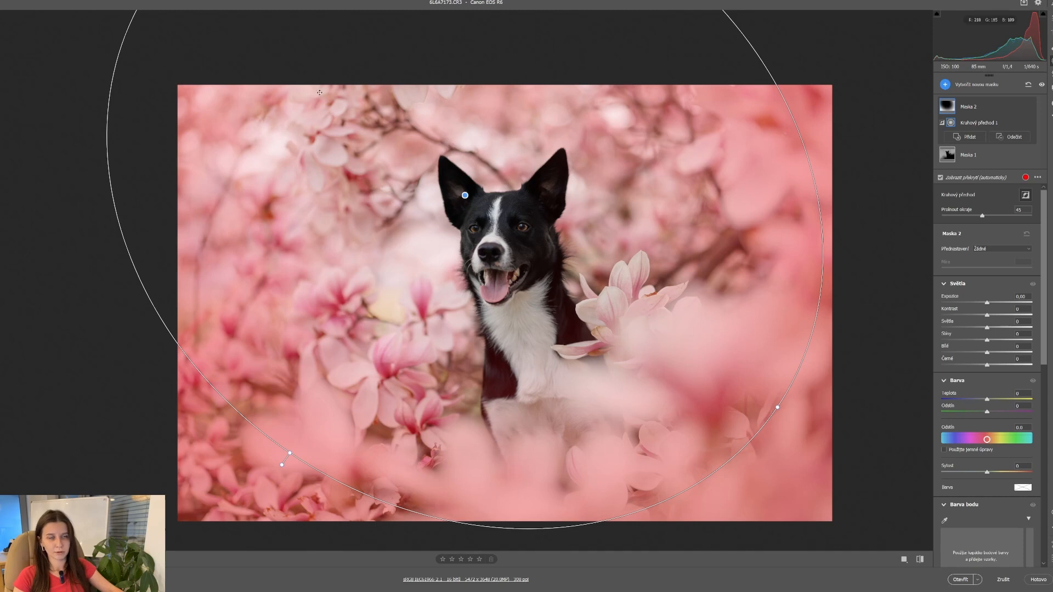
left_click_drag(319, 92, 294, 114)
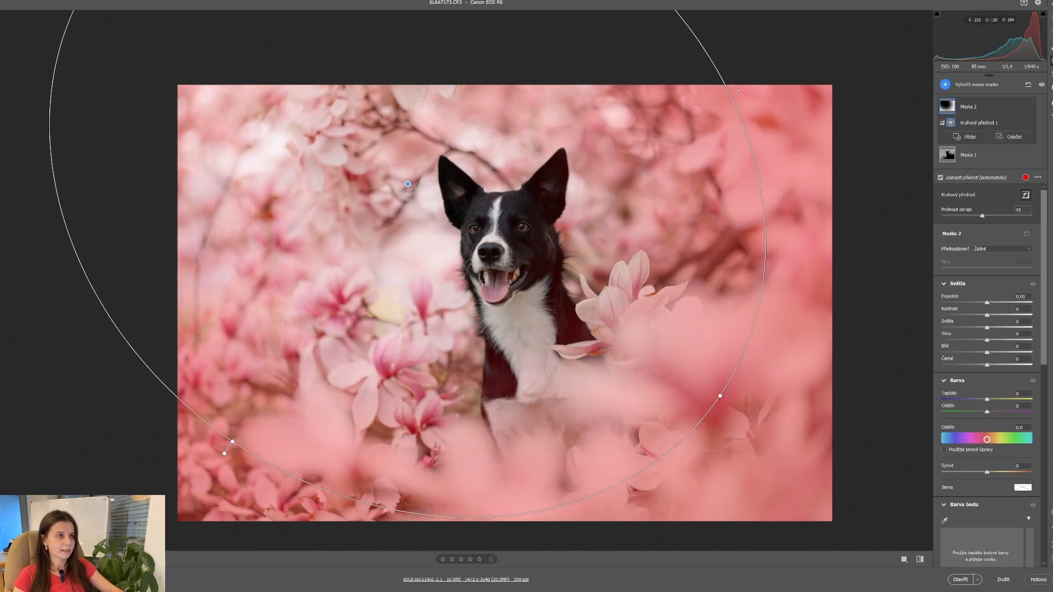
left_click_drag(257, 481, 291, 454)
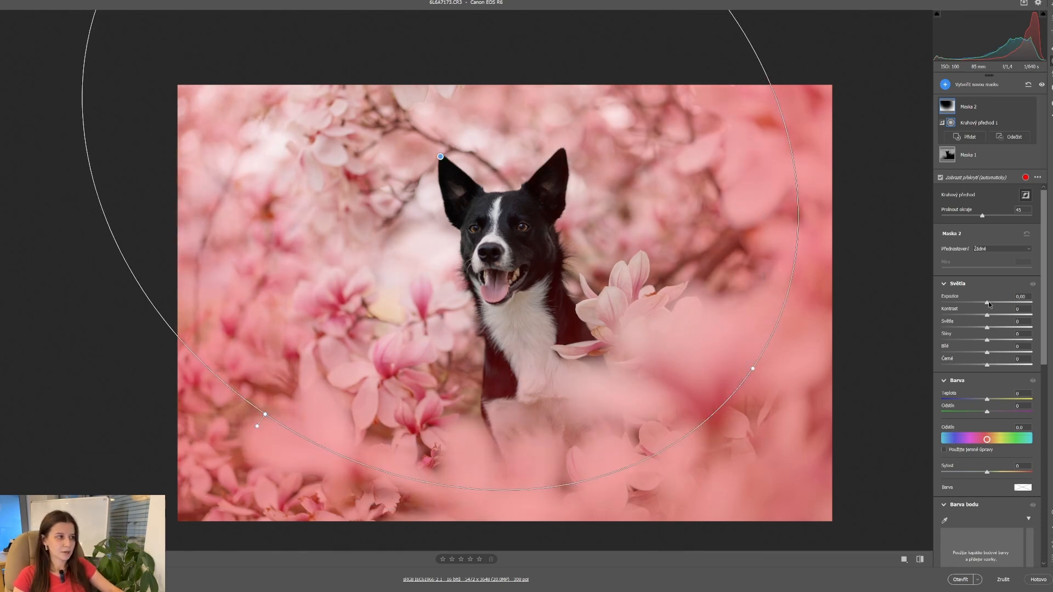
Try an exposure of -4.00 on the inverted radial mask and set it to +0.05.
left_click_drag(988, 302, 899, 311)
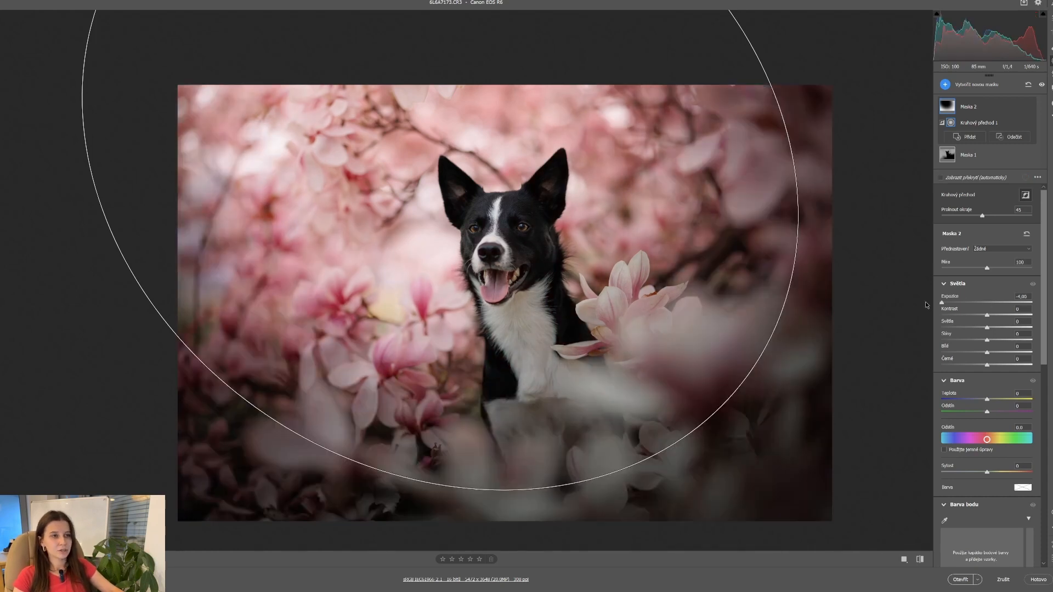
left_click_drag(969, 303, 992, 309)
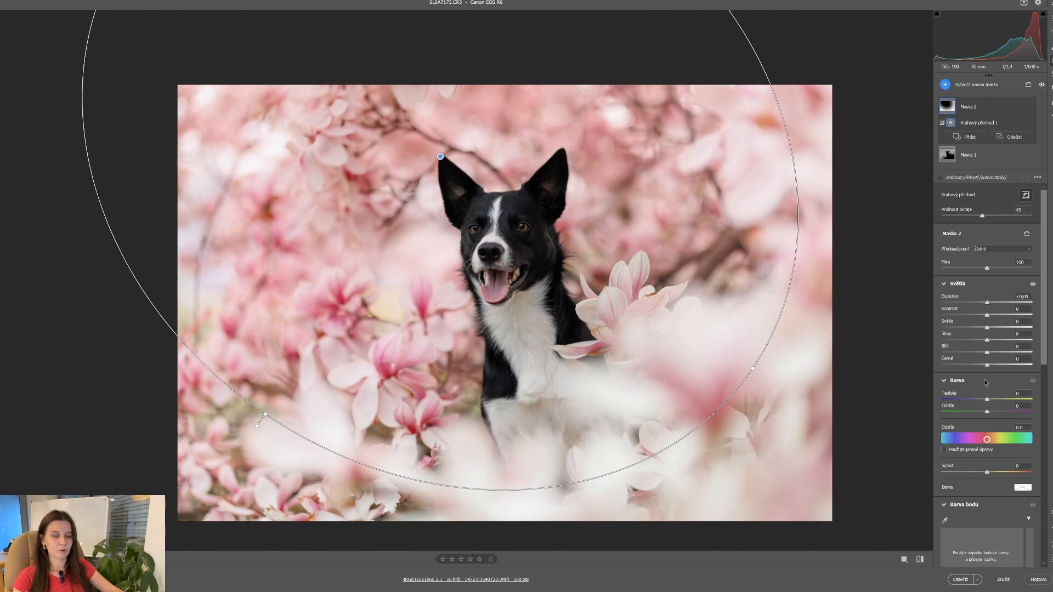
Raise the inverted radial mask's blacks to about +35, set exposure to -1.75 and tint to +62, and enlarge its ellipse.
left_click_drag(987, 364, 1007, 364)
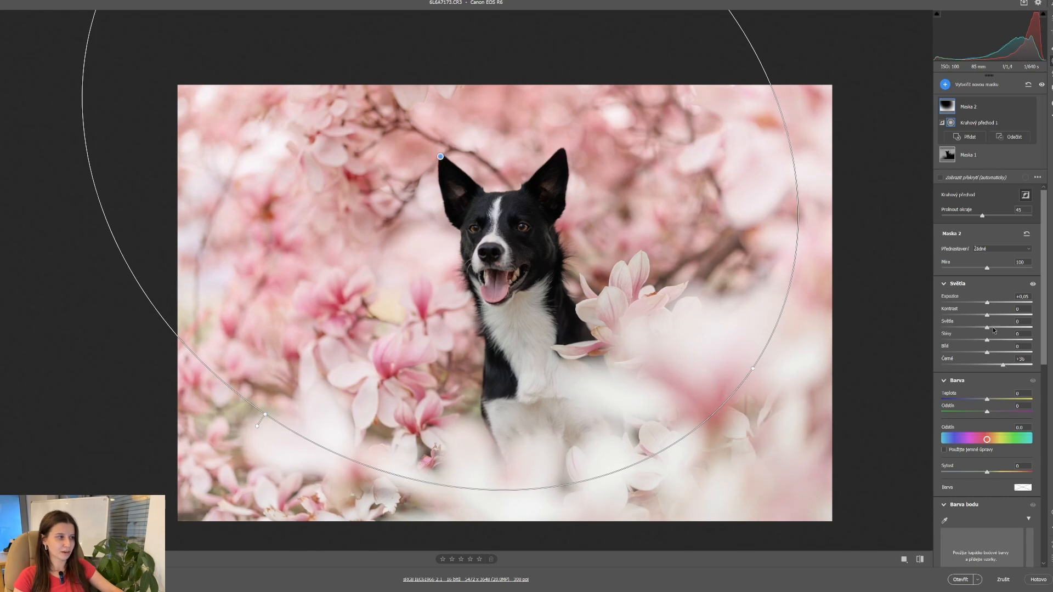
mouse_move(987, 302)
left_mouse_down()
mouse_move(965, 303)
mouse_move(975, 304)
left_mouse_up()
left_click_drag(986, 412, 1011, 411)
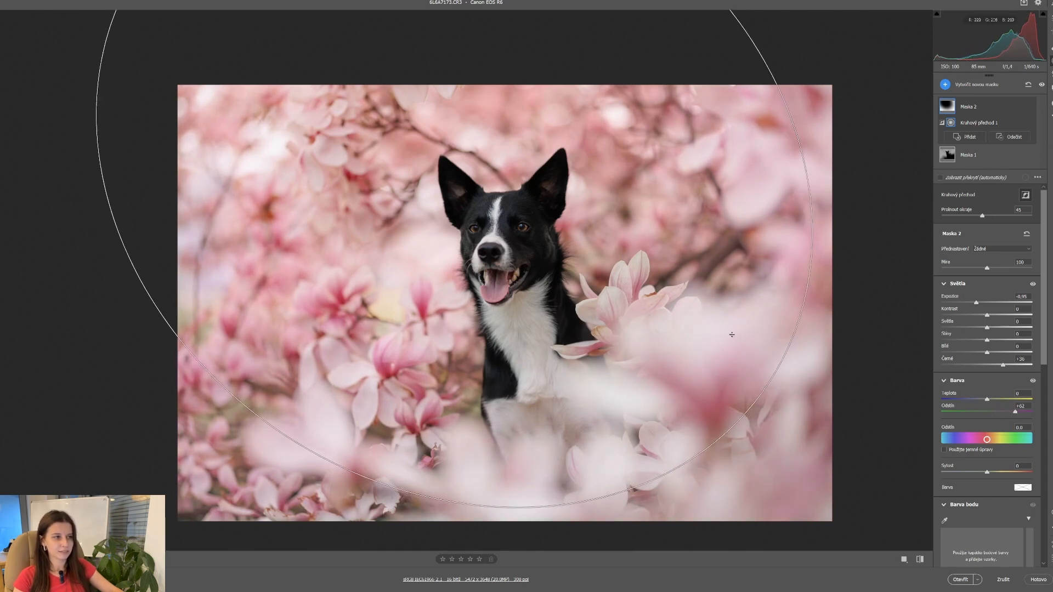
left_click_drag(977, 306, 968, 306)
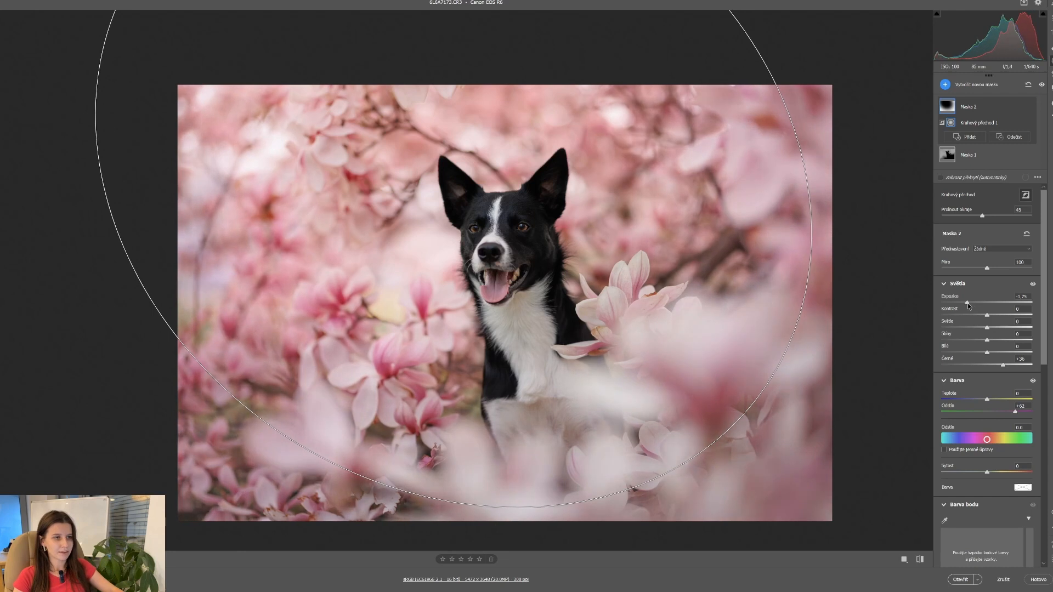
left_click_drag(767, 386, 773, 395)
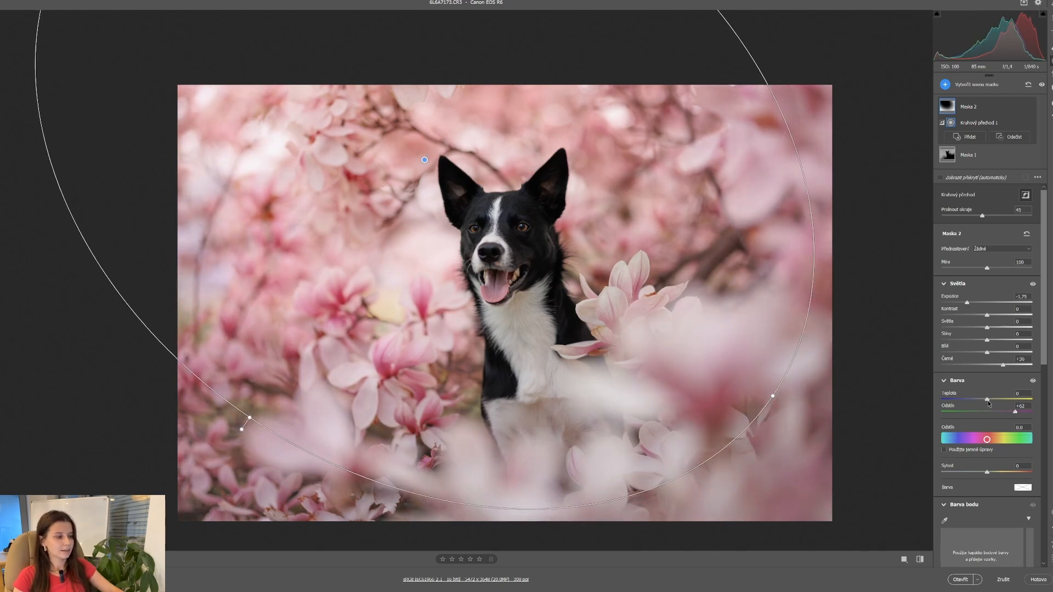
Try a cooler temperature on the radial mask and settle on temperature +24, tint +81 and saturation -33.
mouse_move(988, 404)
left_mouse_down()
mouse_move(1003, 404)
mouse_move(976, 404)
left_mouse_up()
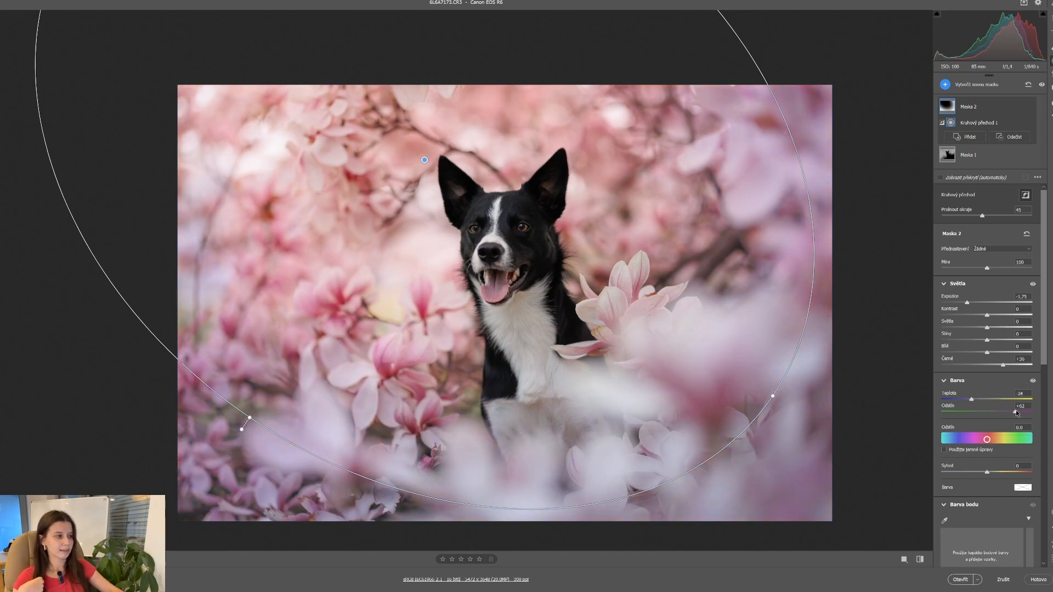
mouse_move(1015, 411)
left_mouse_down()
mouse_move(974, 400)
mouse_move(1021, 403)
mouse_move(998, 401)
left_mouse_up()
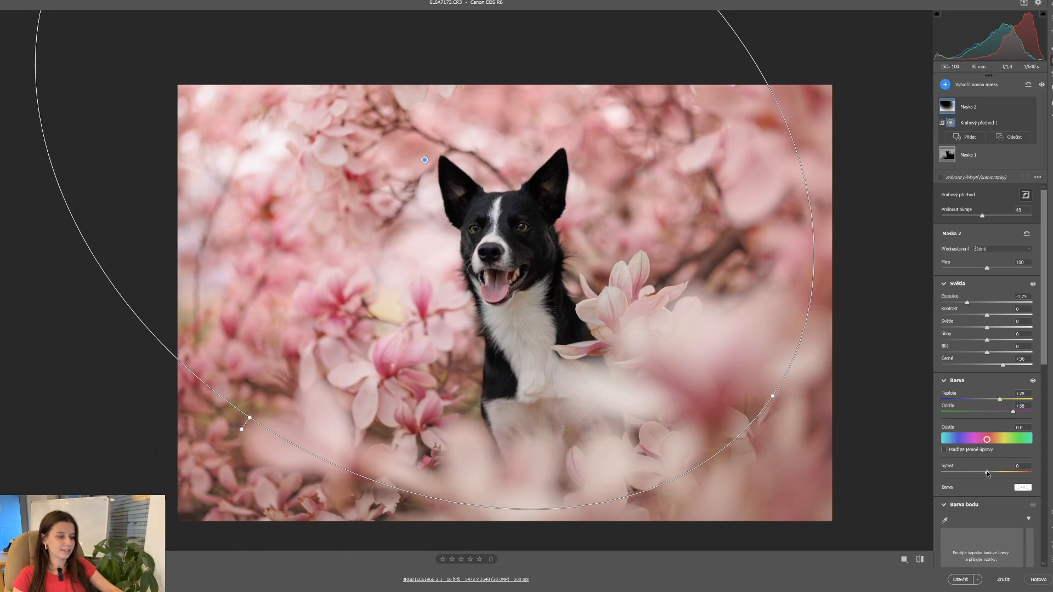
mouse_move(987, 473)
left_mouse_down()
mouse_move(998, 474)
mouse_move(959, 475)
mouse_move(969, 475)
left_mouse_up()
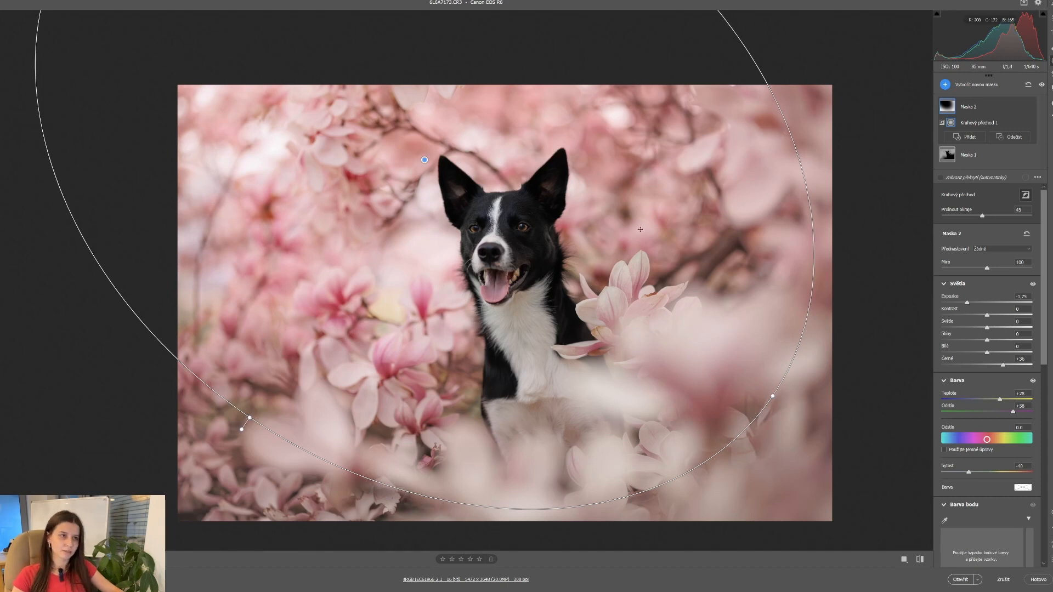
left_click_drag(990, 475, 971, 476)
left_click_drag(1003, 394, 1023, 412)
Set the radial mask's dehaze to +2, exposure to -1.30 and contrast to about -29, and compare the photo with and without it.
left_click_drag(970, 304, 986, 317)
scroll(1001, 361, "down", 5)
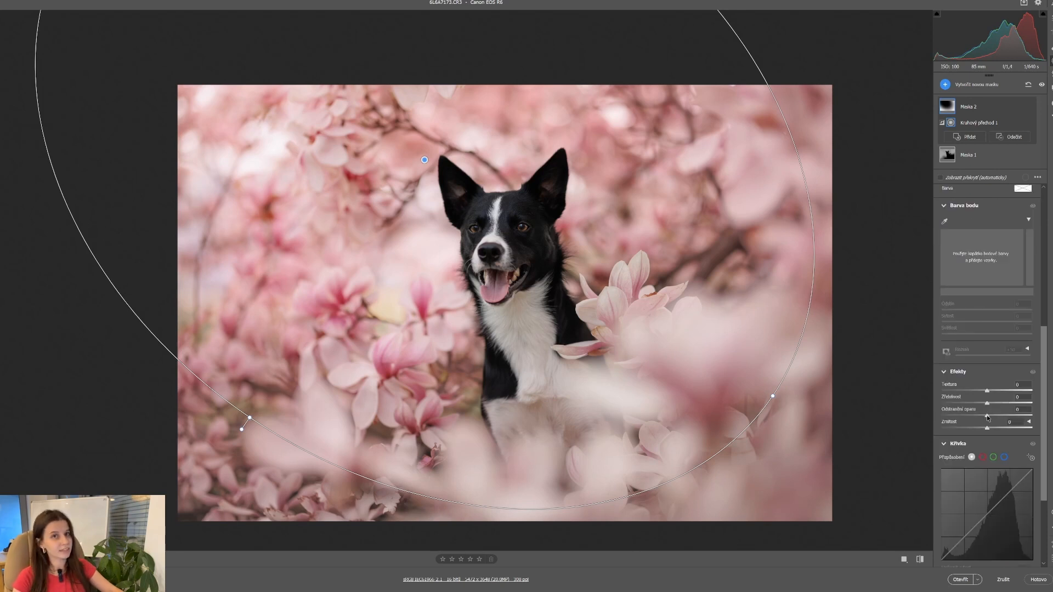
mouse_move(995, 418)
left_mouse_down()
mouse_move(1023, 422)
mouse_move(985, 418)
left_mouse_up()
scroll(998, 406, "up", 3)
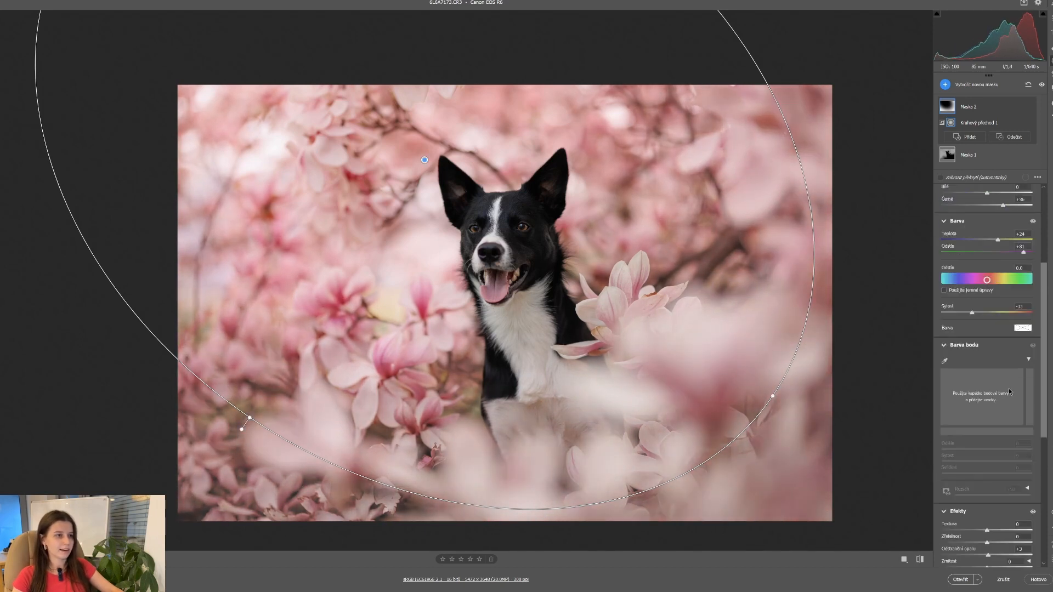
scroll(1009, 391, "up", 3)
mouse_move(968, 302)
left_mouse_down()
mouse_move(995, 317)
mouse_move(973, 317)
left_mouse_up()
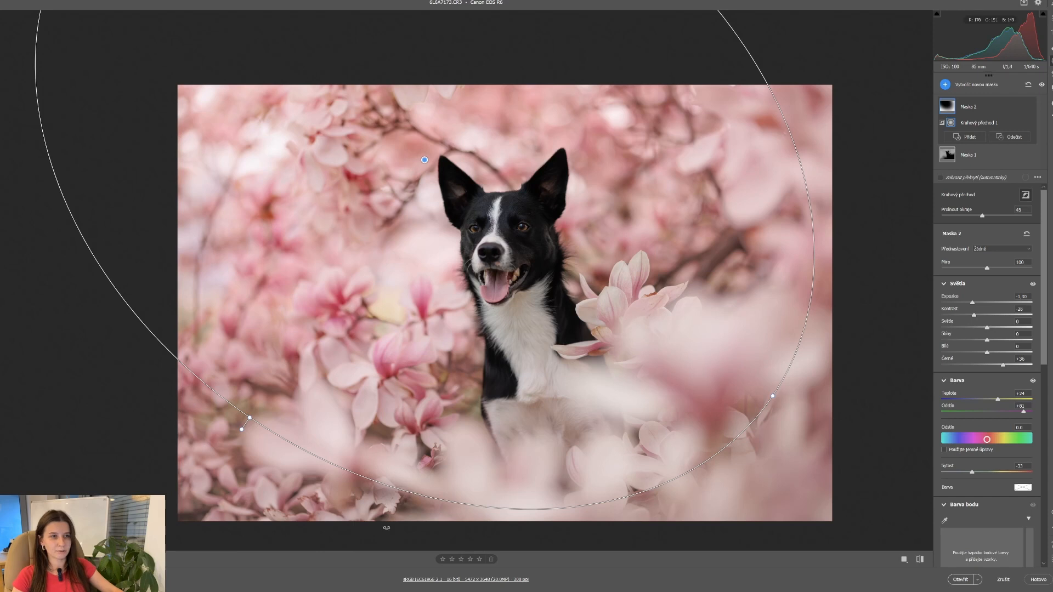
left_click(1032, 122)
left_click(1032, 122)
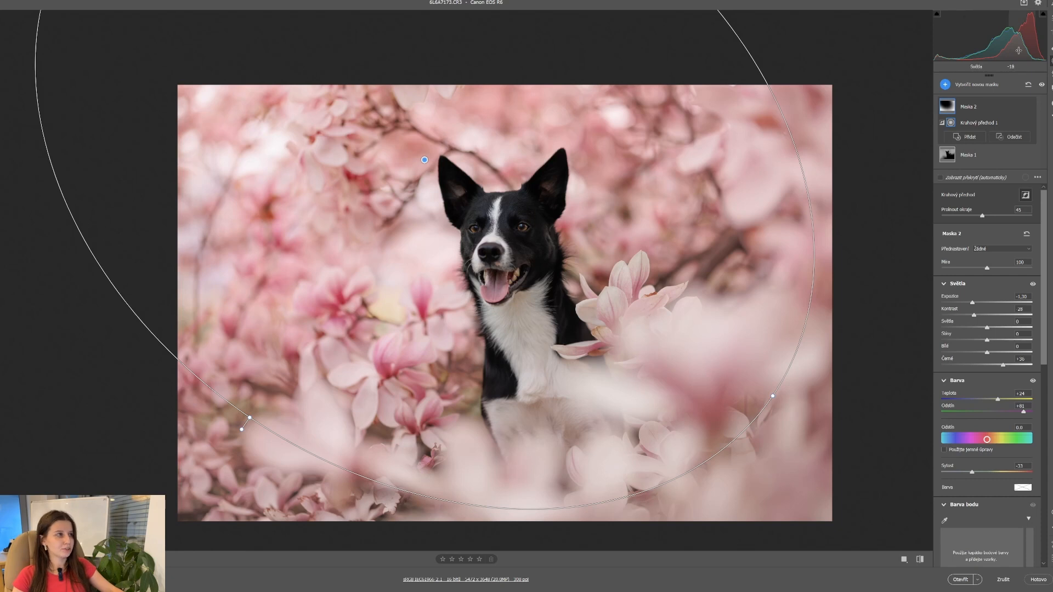
Create a new brush mask and paint it over both of the dog's eyes with a small brush.
key("e")
left_click(495, 220)
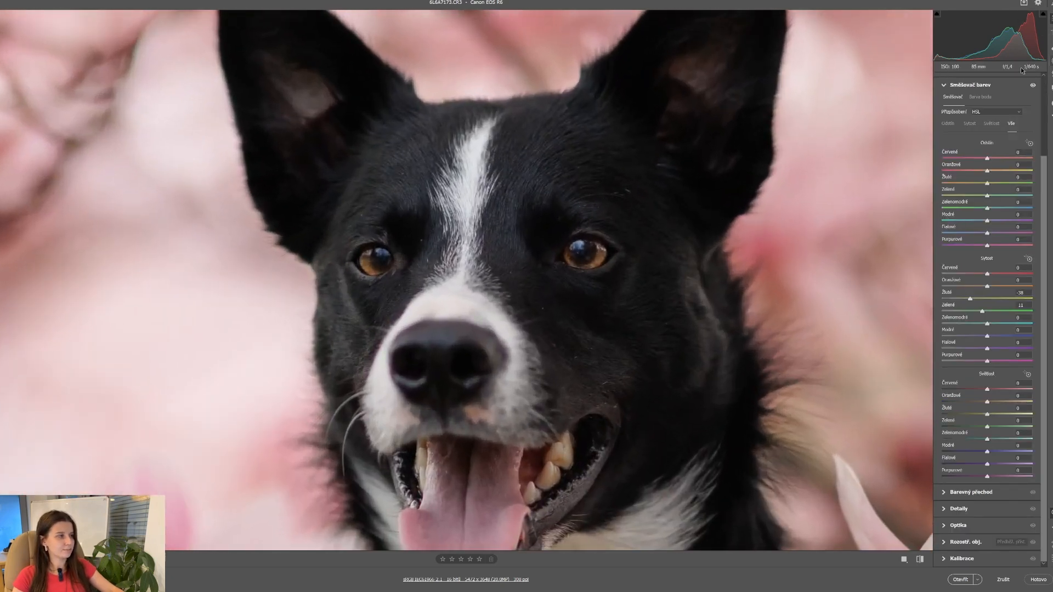
key("m")
left_click(944, 84)
left_click(982, 143)
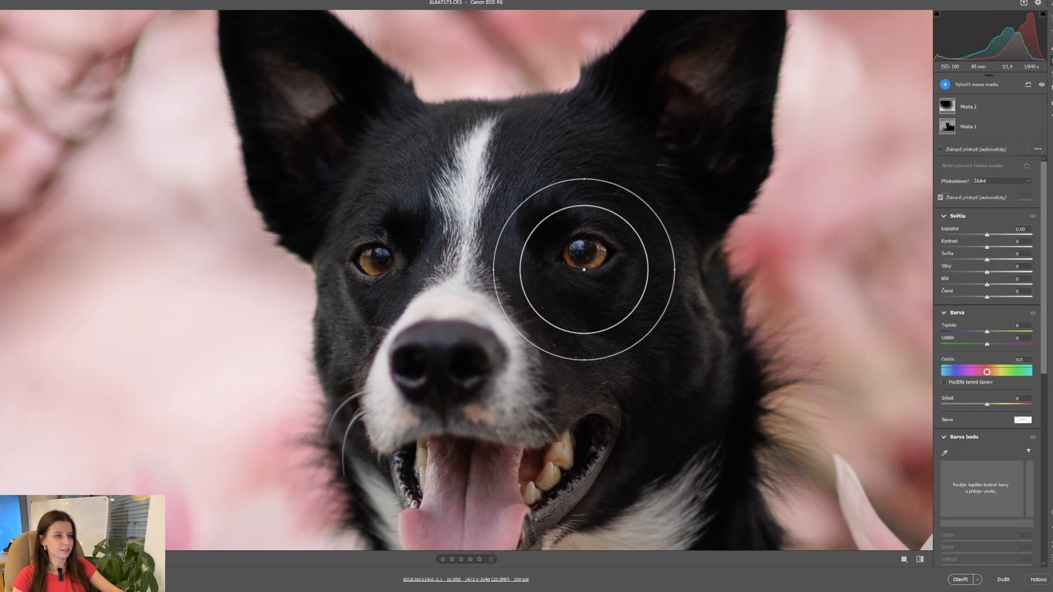
left_click_drag(583, 269, 586, 253)
left_click_drag(352, 254, 383, 269)
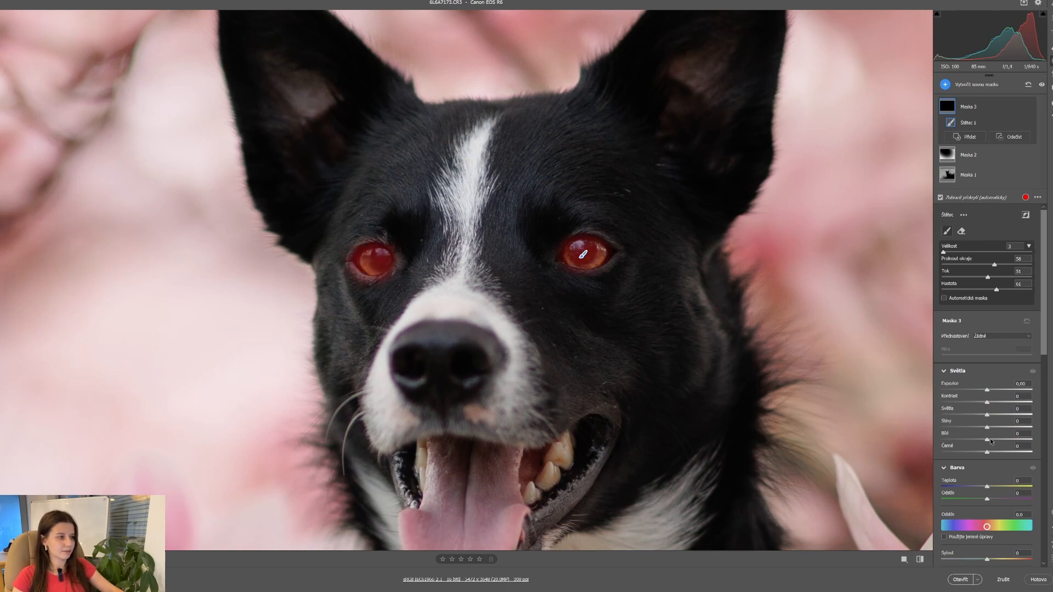
Enhance the eyes with exposure +0.60, contrast +100, highlights +67, whites +89, texture +68, clarity +38 and dehaze +17.
left_click_drag(987, 439, 1035, 405)
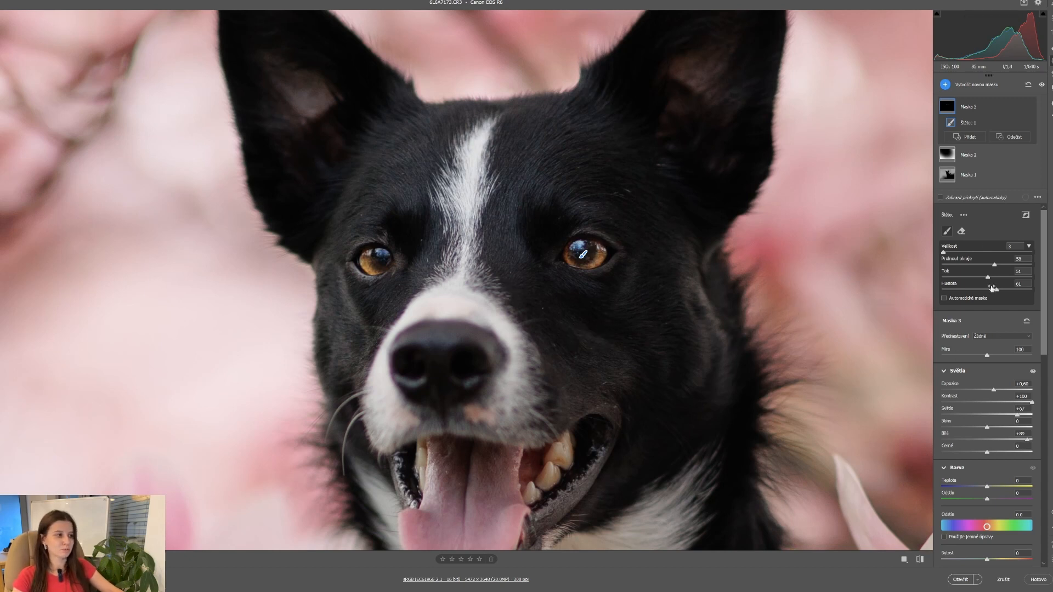
scroll(999, 324, "down", 10)
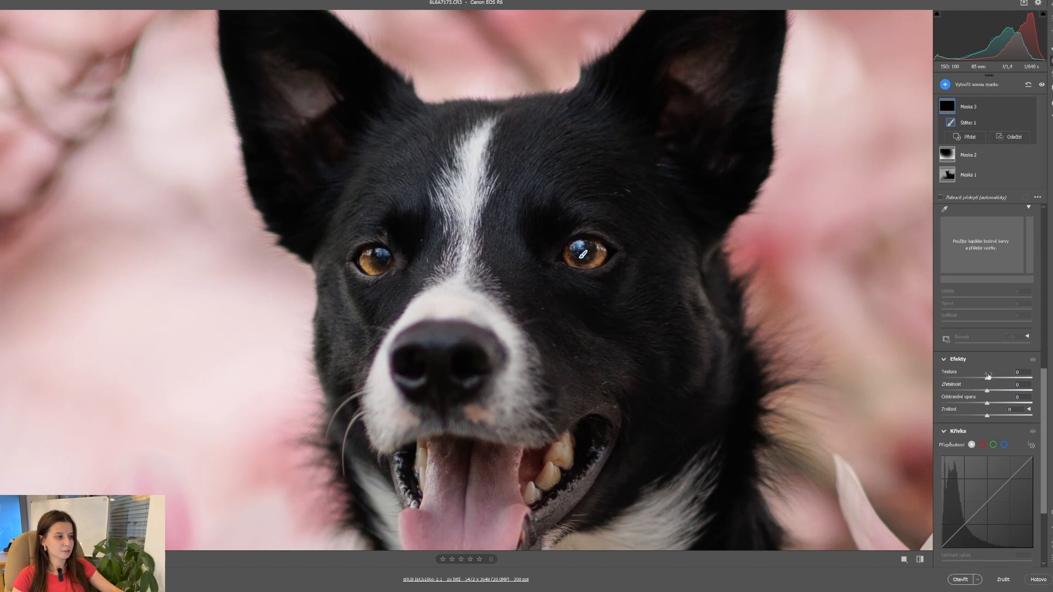
left_click_drag(987, 379, 1011, 391)
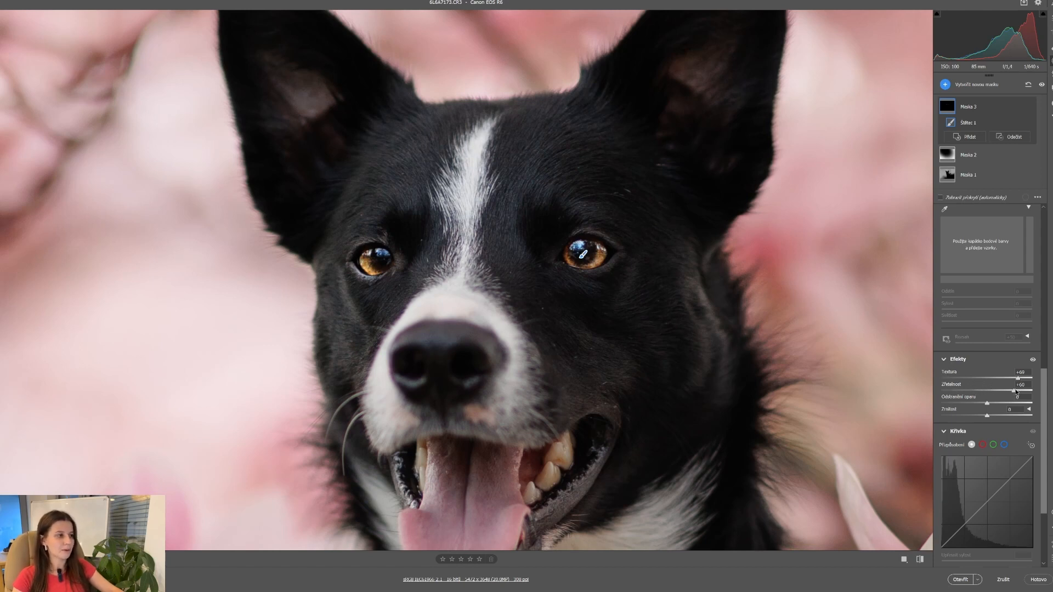
mouse_move(1016, 392)
left_mouse_down()
mouse_move(899, 390)
mouse_move(1003, 392)
left_mouse_up()
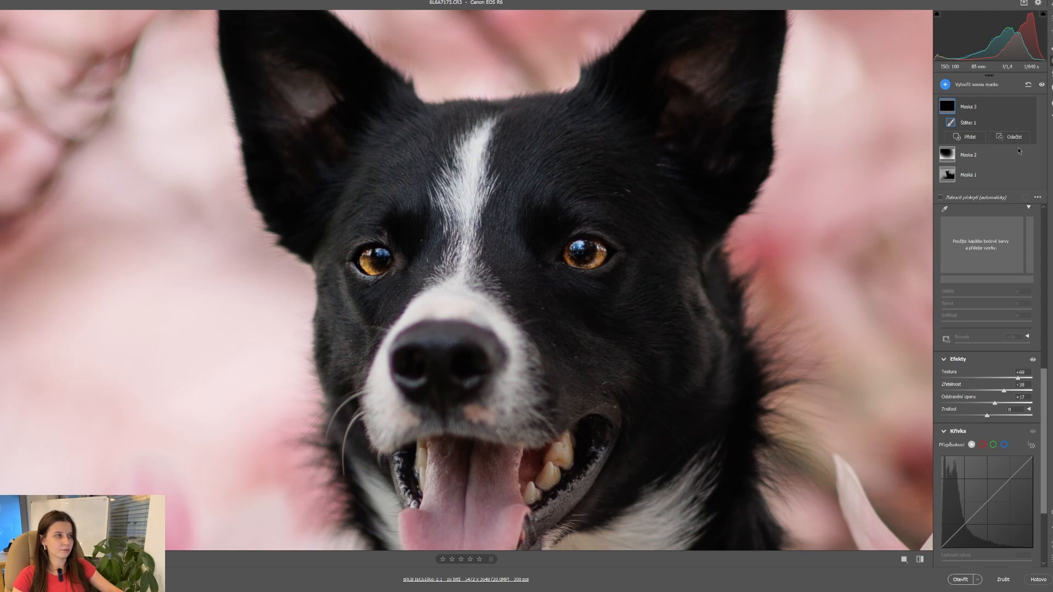
View the whole photo and compare the original with the edited version.
left_click(1049, 22)
left_click(506, 224)
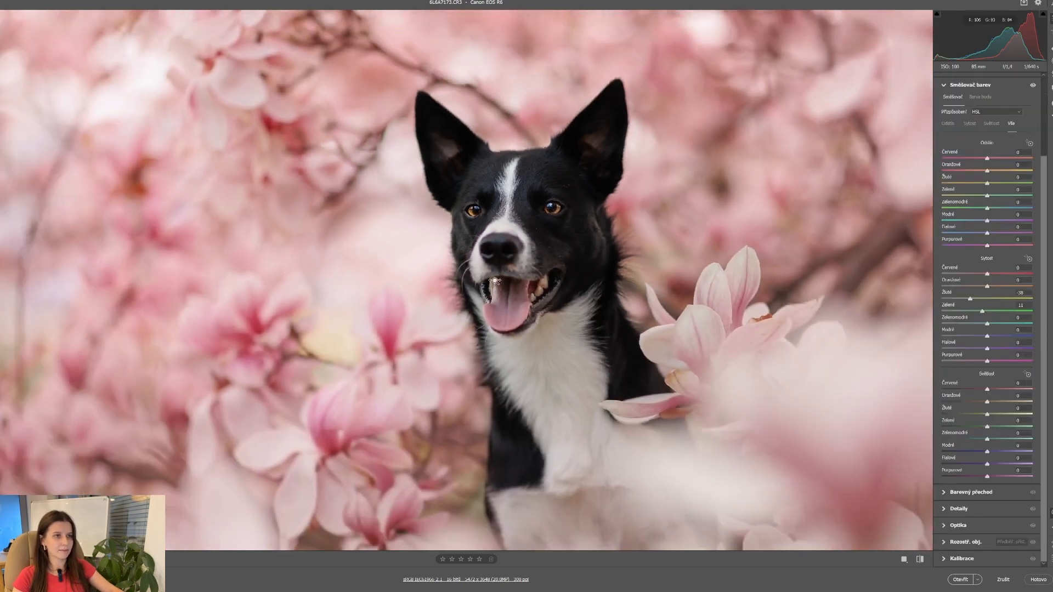
left_click(920, 559)
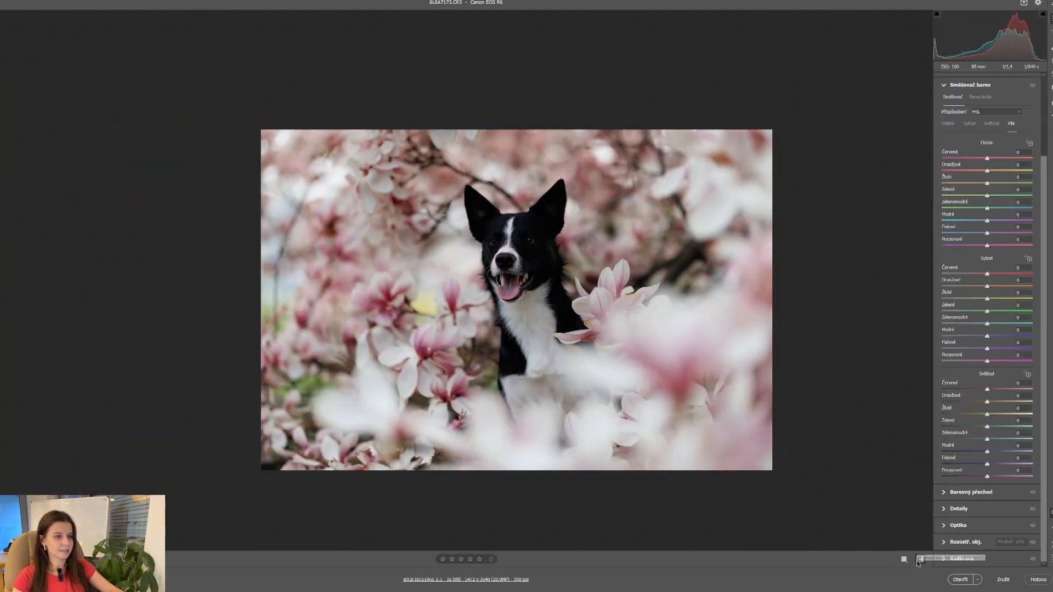
left_click(919, 559)
left_click_drag(480, 286, 613, 259)
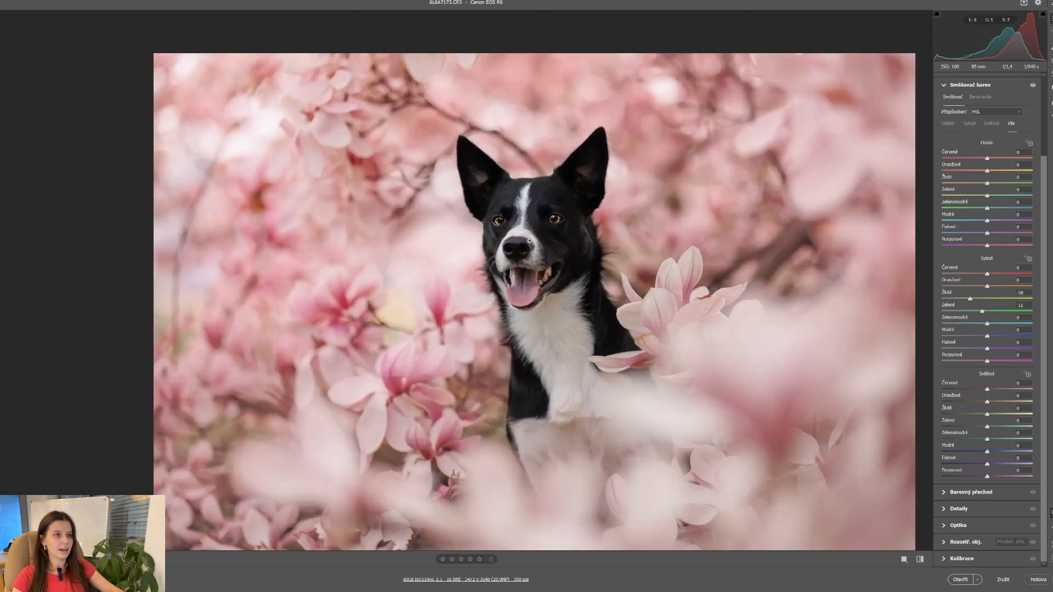
Create another brush mask and paint it over the white fur on the dog's chest.
left_click_drag(609, 166, 700, 255)
key("m")
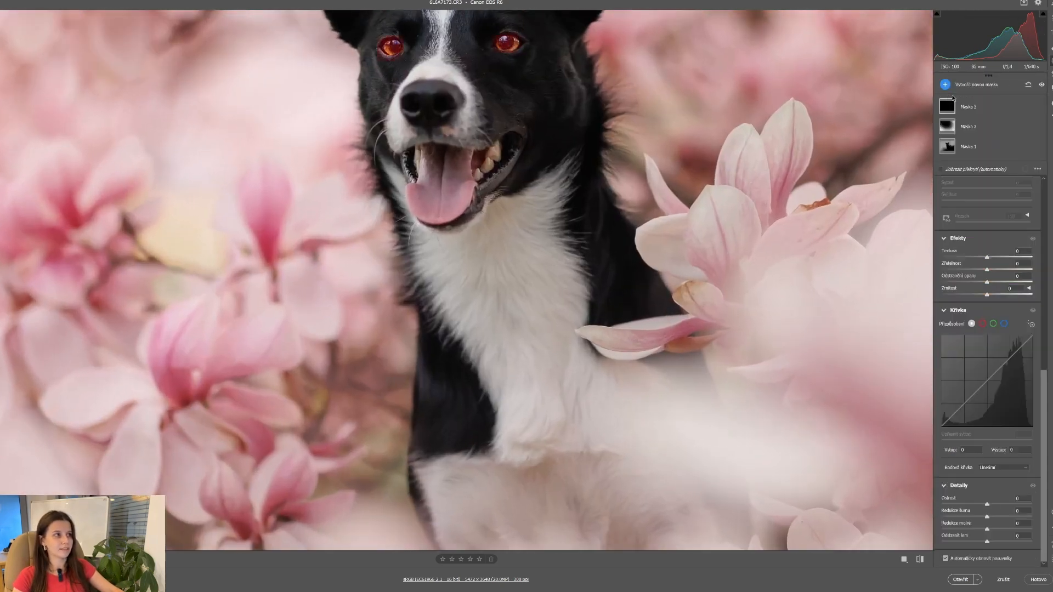
left_click(951, 88)
left_click(973, 141)
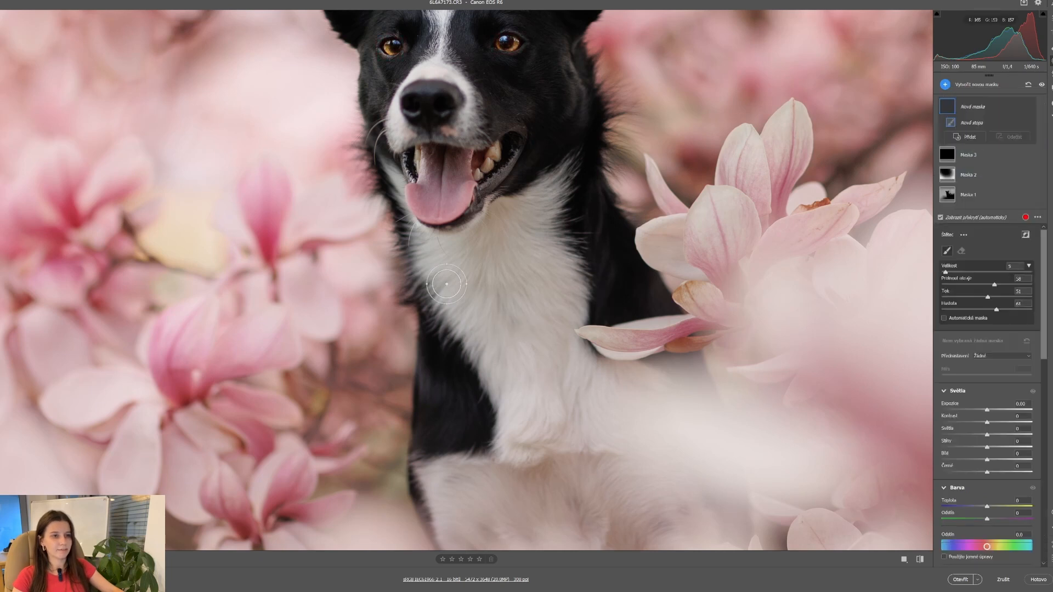
mouse_move(450, 269)
left_mouse_down()
mouse_move(417, 237)
mouse_move(464, 256)
mouse_move(523, 211)
mouse_move(458, 255)
mouse_move(439, 245)
mouse_move(499, 334)
mouse_move(499, 384)
mouse_move(529, 469)
mouse_move(541, 422)
mouse_move(552, 428)
mouse_move(526, 351)
mouse_move(520, 361)
mouse_move(532, 277)
mouse_move(517, 233)
mouse_move(529, 203)
mouse_move(560, 302)
mouse_move(578, 320)
mouse_move(501, 379)
mouse_move(459, 307)
mouse_move(449, 311)
mouse_move(489, 319)
left_mouse_up()
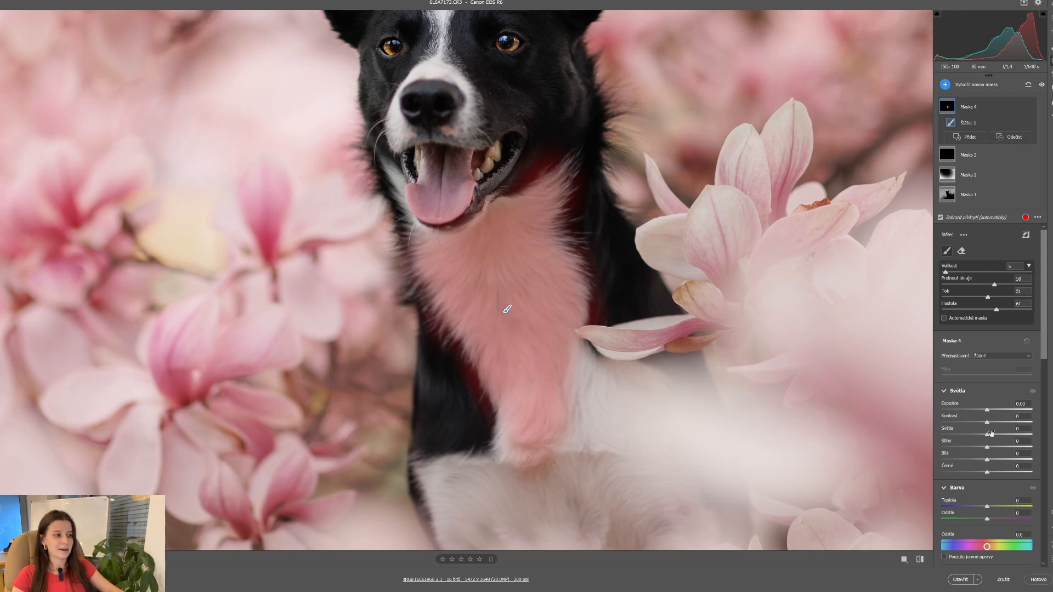
Try highlights at +100 on the chest mask and settle on highlights +3, whites +6 and blacks +100.
left_click_drag(987, 435, 1036, 439)
left_click(1017, 460)
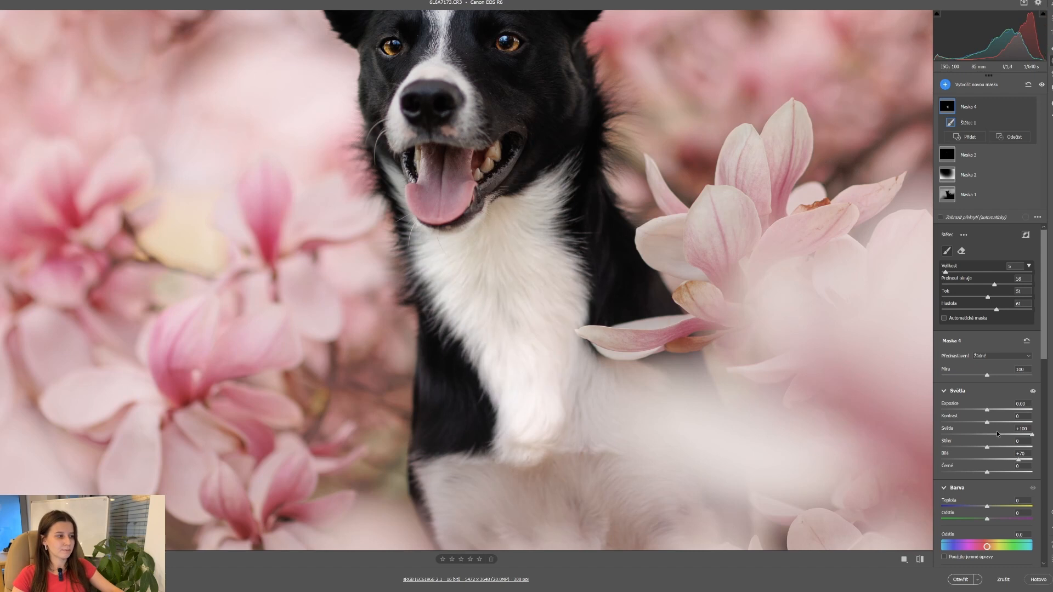
left_click(988, 435)
left_click(989, 459)
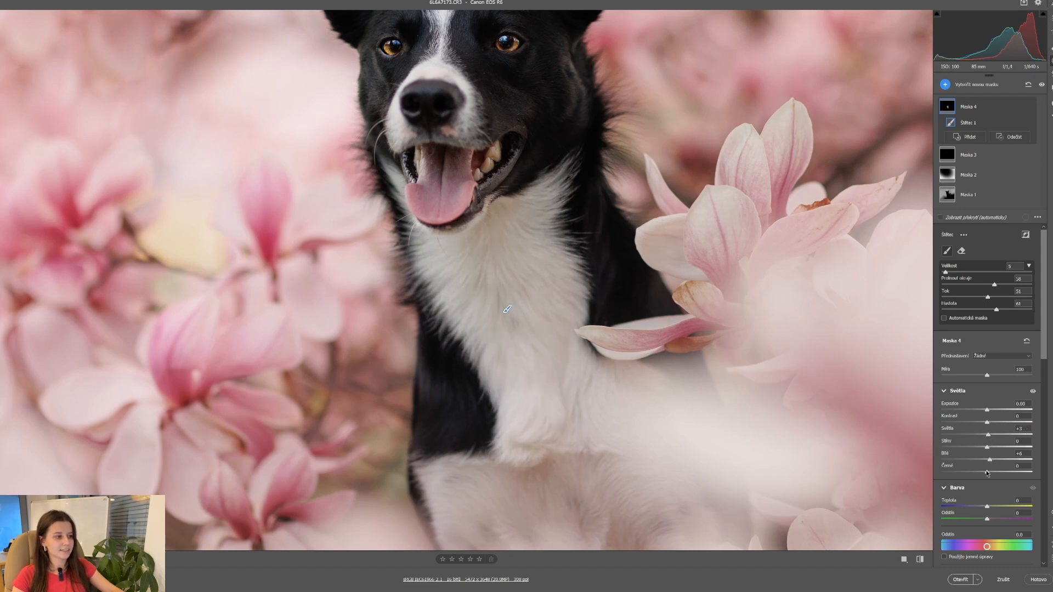
left_click_drag(986, 473, 1013, 476)
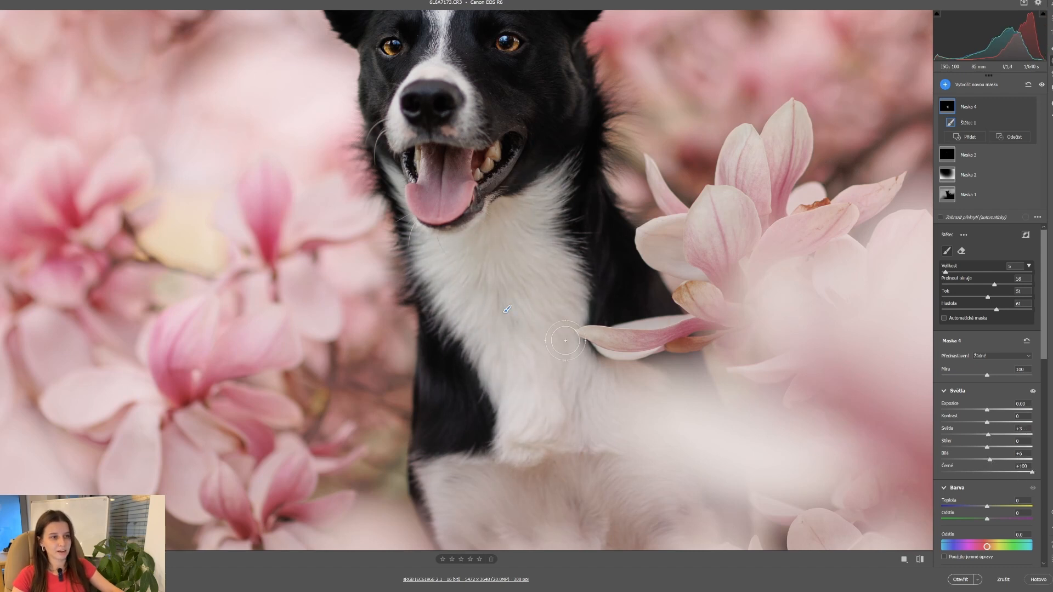
Enlarge the brush to size 8 and set the chest mask's temperature to about +15 and saturation to about -33.
key("bracketright")
key("bracketright")
key("bracketright")
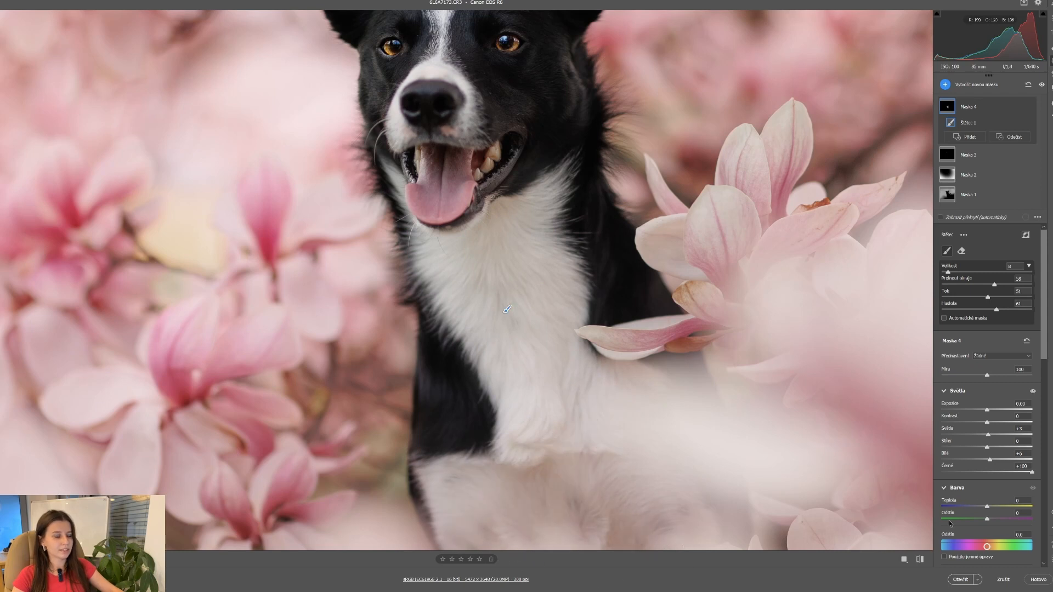
scroll(985, 511, "down", 2)
left_click_drag(987, 480, 996, 482)
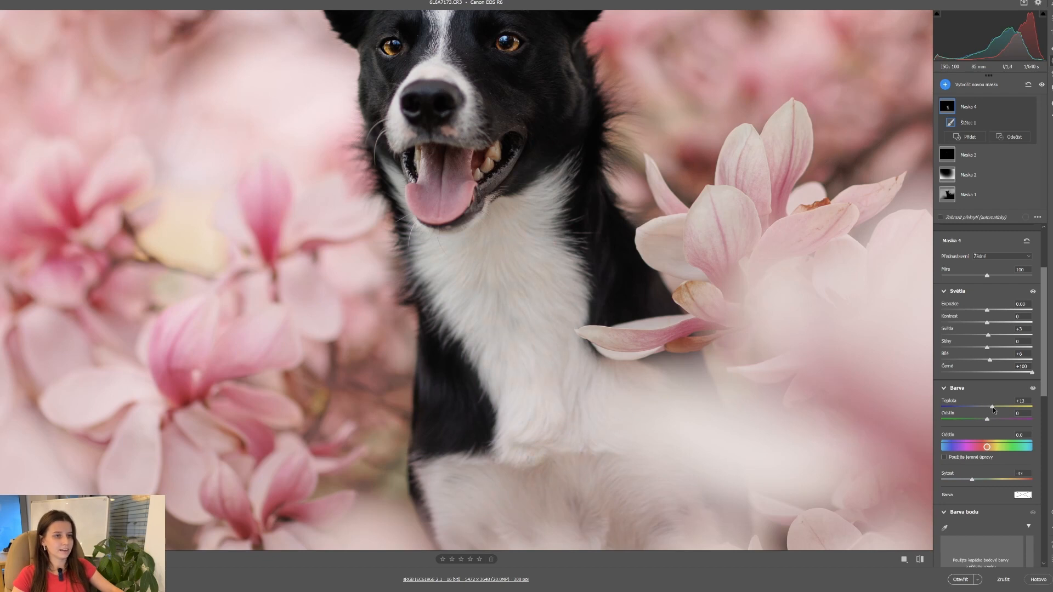
left_click_drag(995, 407, 993, 406)
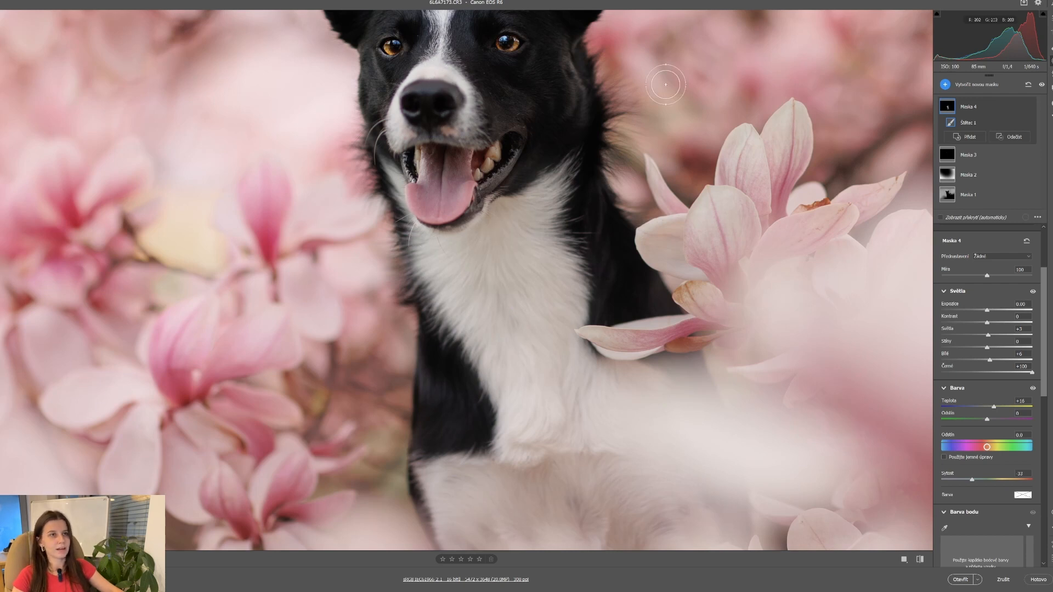
Add a linear gradient mask running from above the photo's upper edge down to the blurred blossoms near its lower edge.
key("e")
key("ctrl+0")
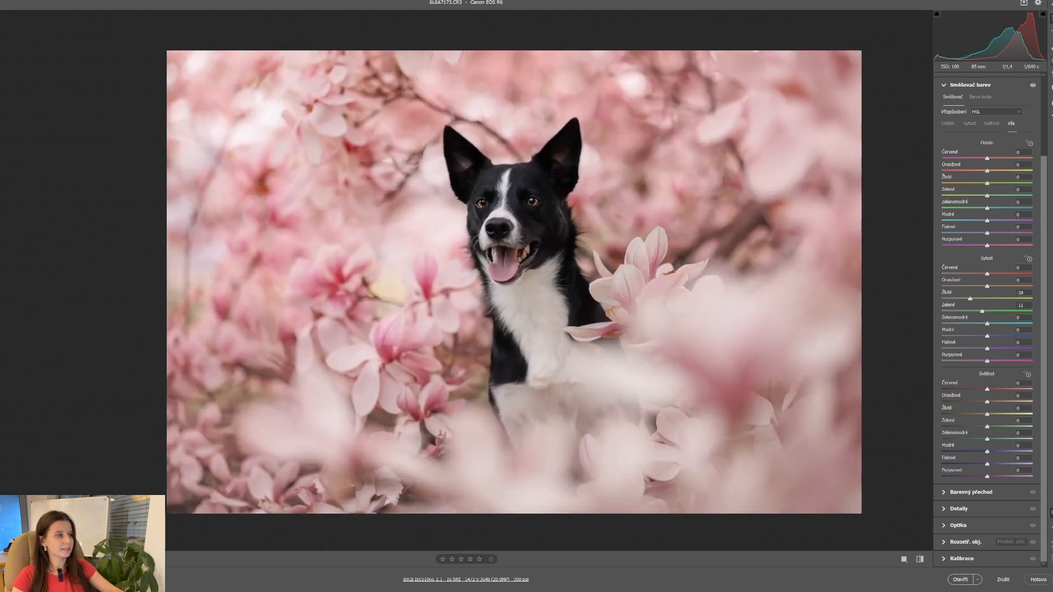
key("shift+w")
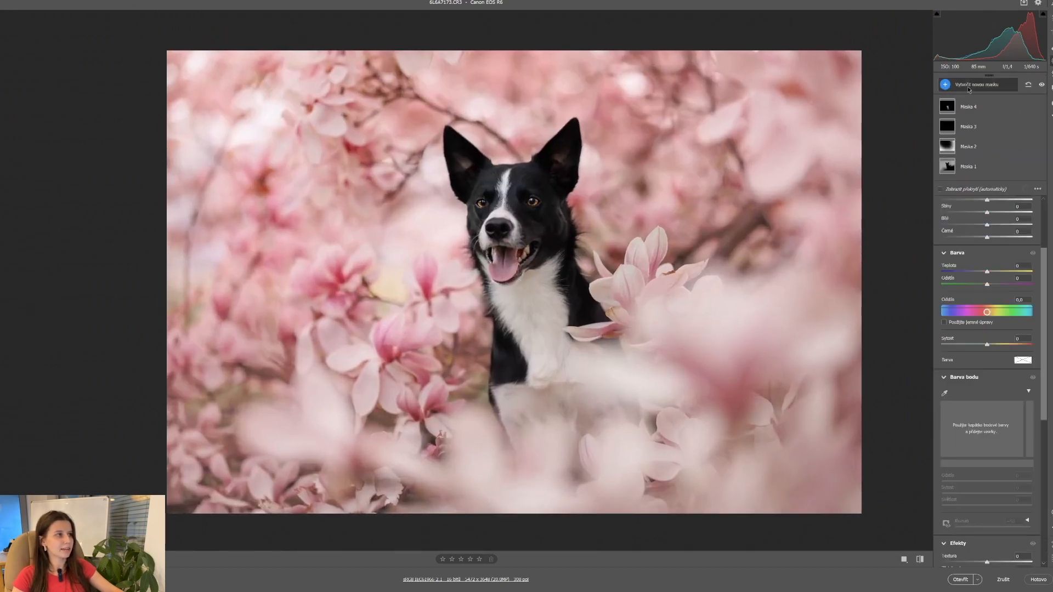
left_click(967, 84)
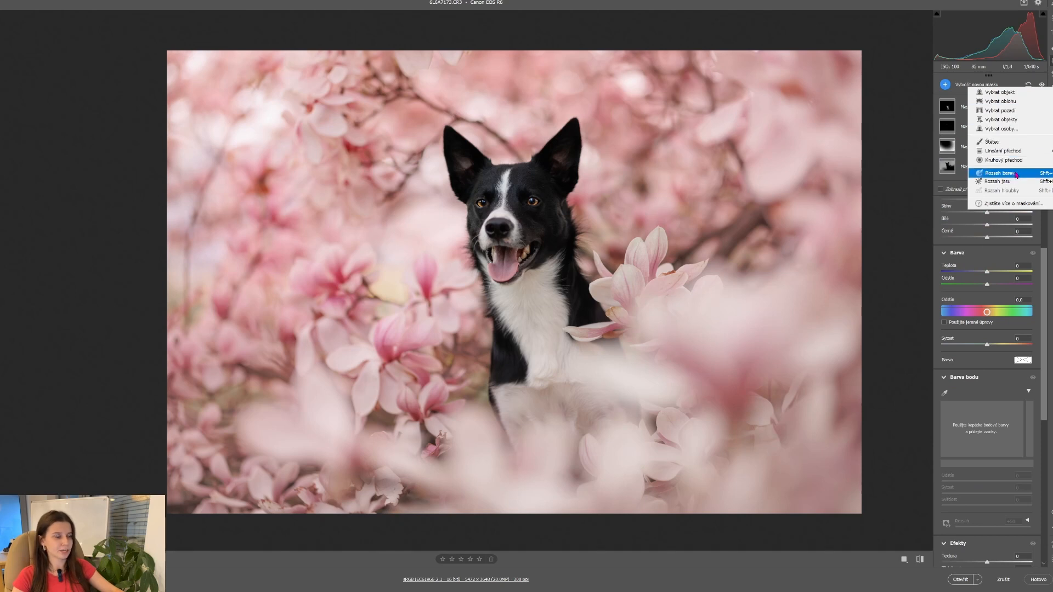
left_click(1010, 154)
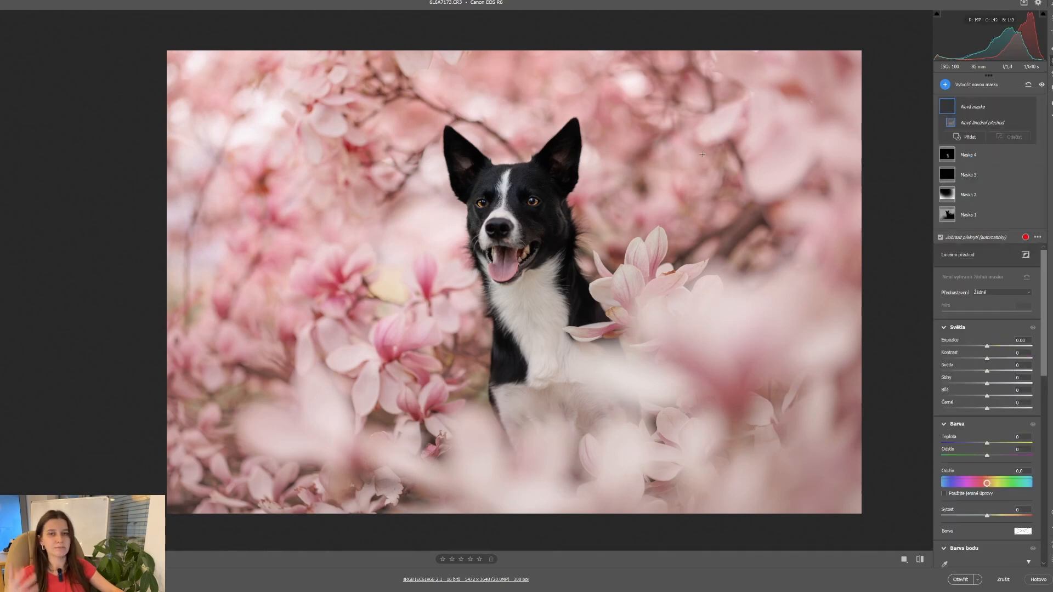
left_click_drag(528, 30, 526, 478)
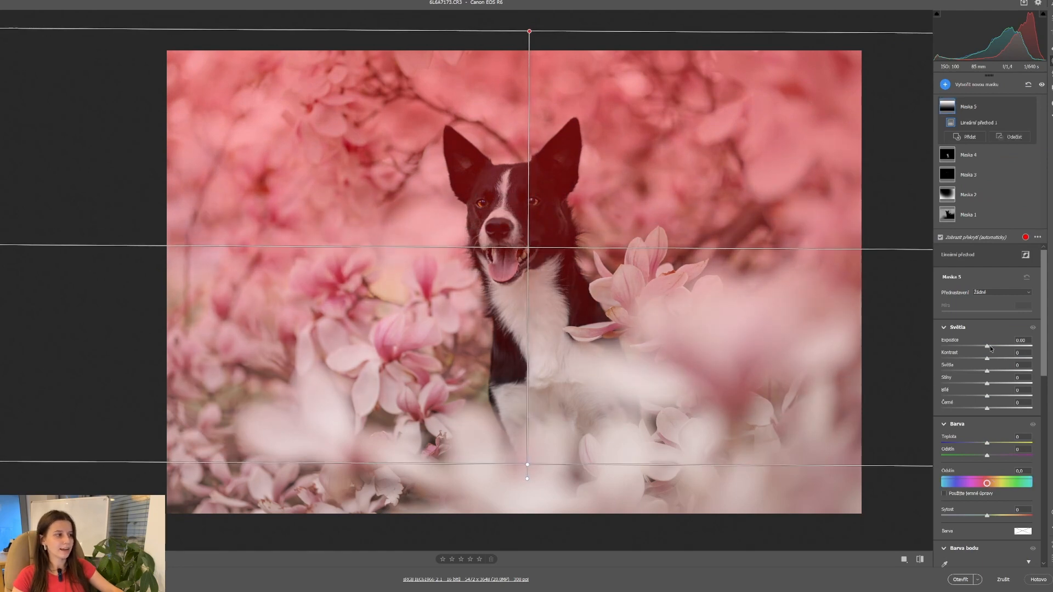
Set the upper linear gradient mask's exposure to +0.25 and its blacks to about +29.
mouse_move(987, 346)
left_mouse_down()
mouse_move(1018, 347)
mouse_move(972, 348)
mouse_move(997, 348)
left_mouse_up()
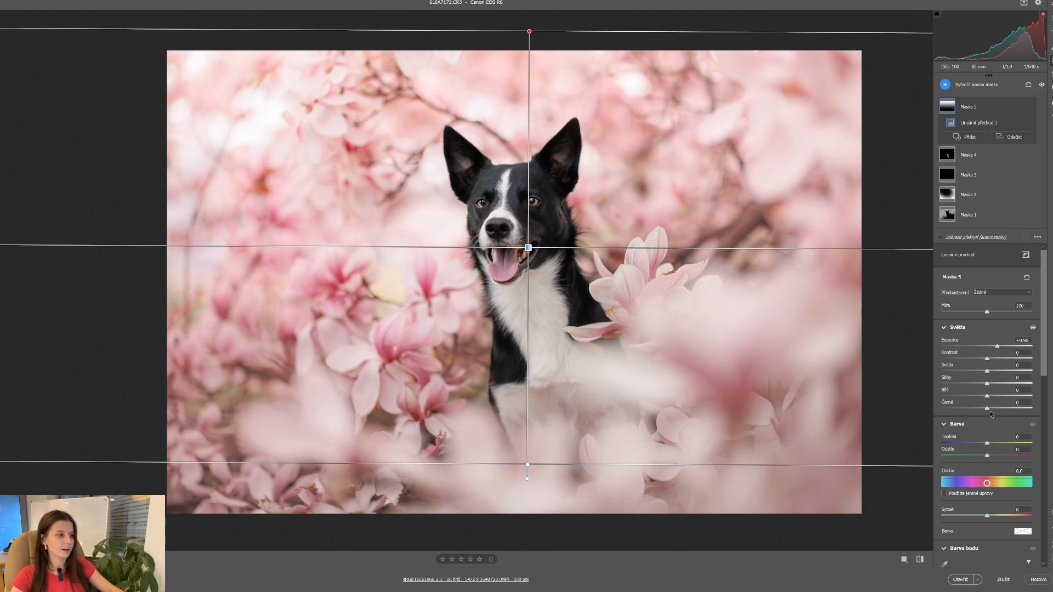
left_click_drag(987, 408, 1015, 409)
left_click_drag(1000, 412, 993, 412)
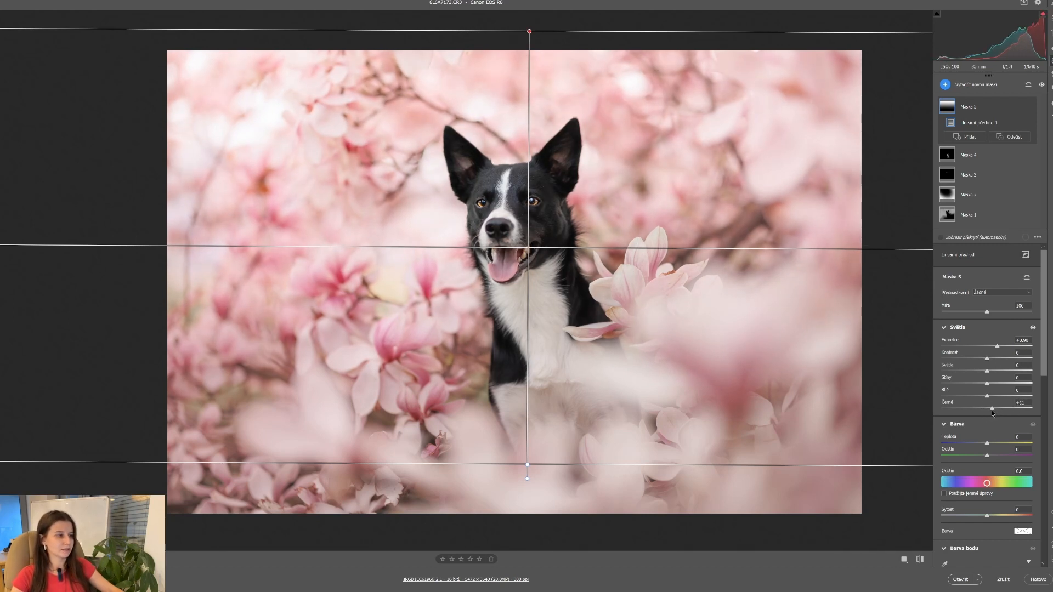
left_click_drag(995, 346, 990, 346)
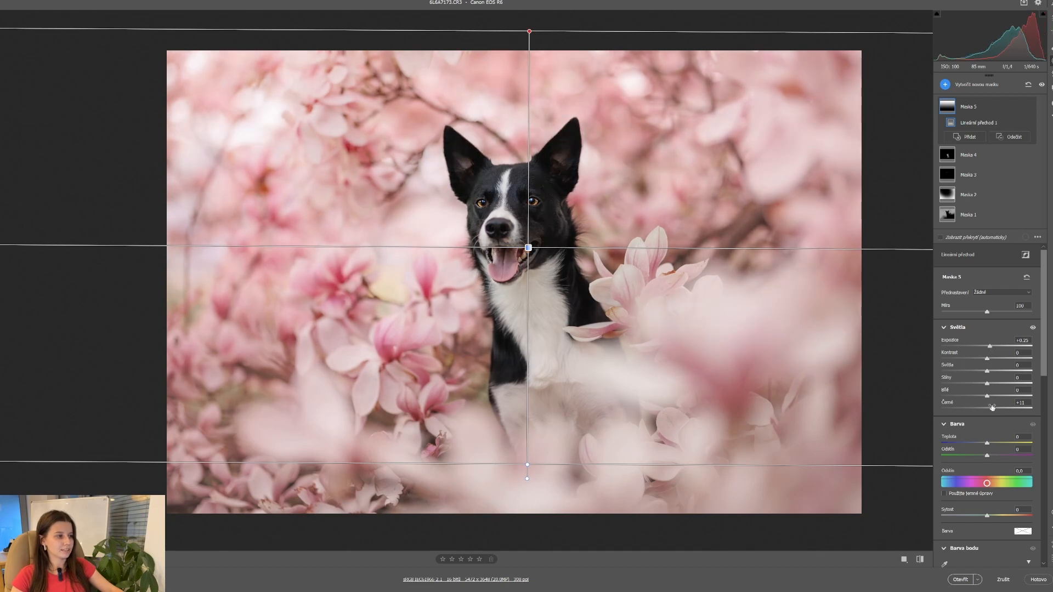
mouse_move(993, 409)
left_mouse_down()
mouse_move(1018, 411)
mouse_move(997, 405)
left_mouse_up()
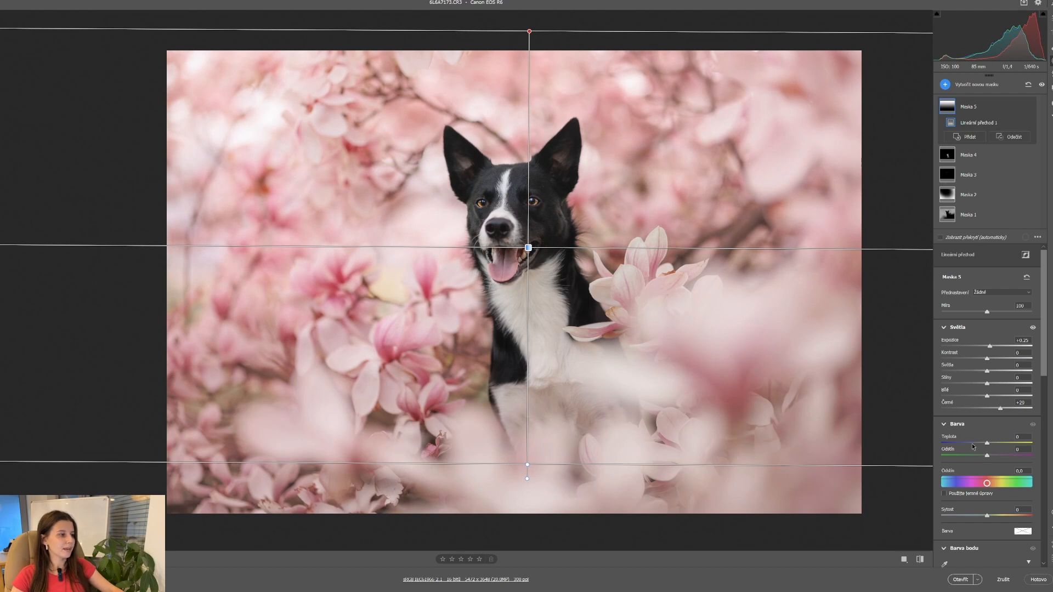
Warm the upper gradient mask to temperature +24 and subtract the automatically selected subject from it.
left_click_drag(1008, 445, 998, 447)
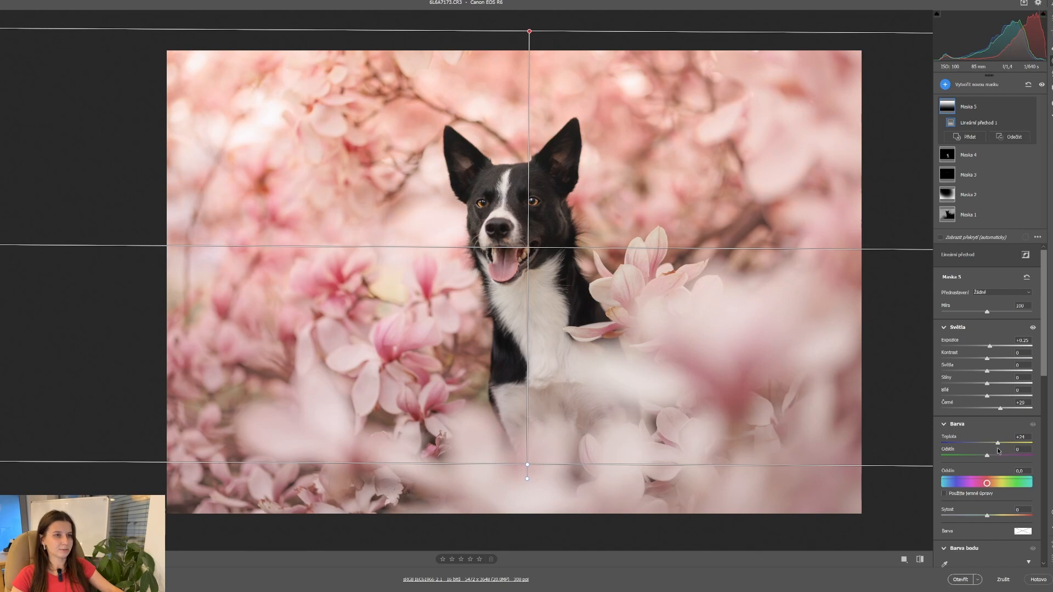
left_click(1012, 136)
left_click(1009, 142)
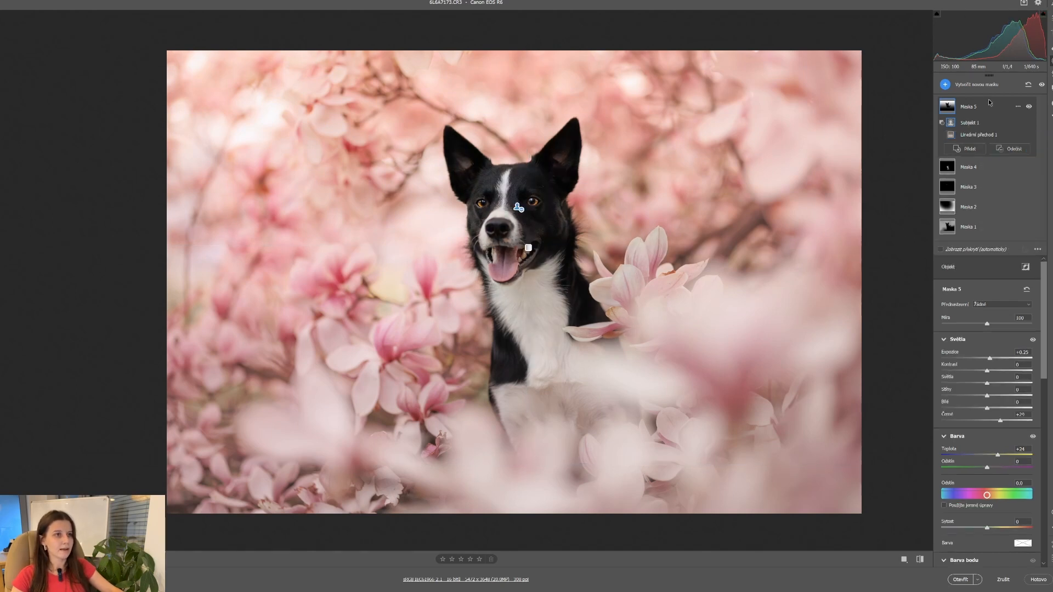
Add another linear gradient mask running from below the photo's lower edge up to the dog's chest.
left_click(976, 84)
left_click(985, 155)
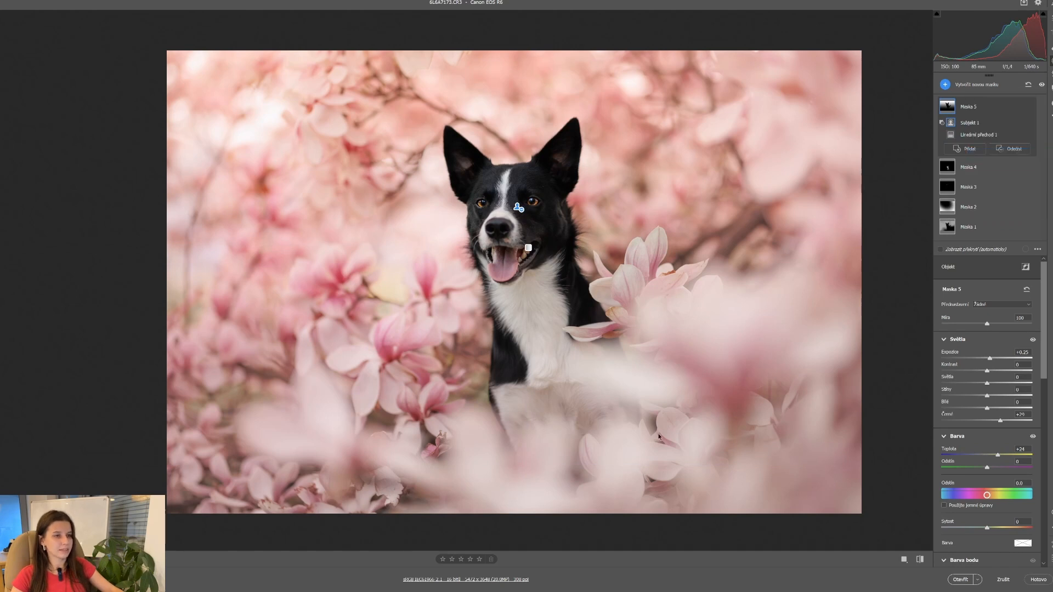
left_click_drag(615, 532, 613, 327)
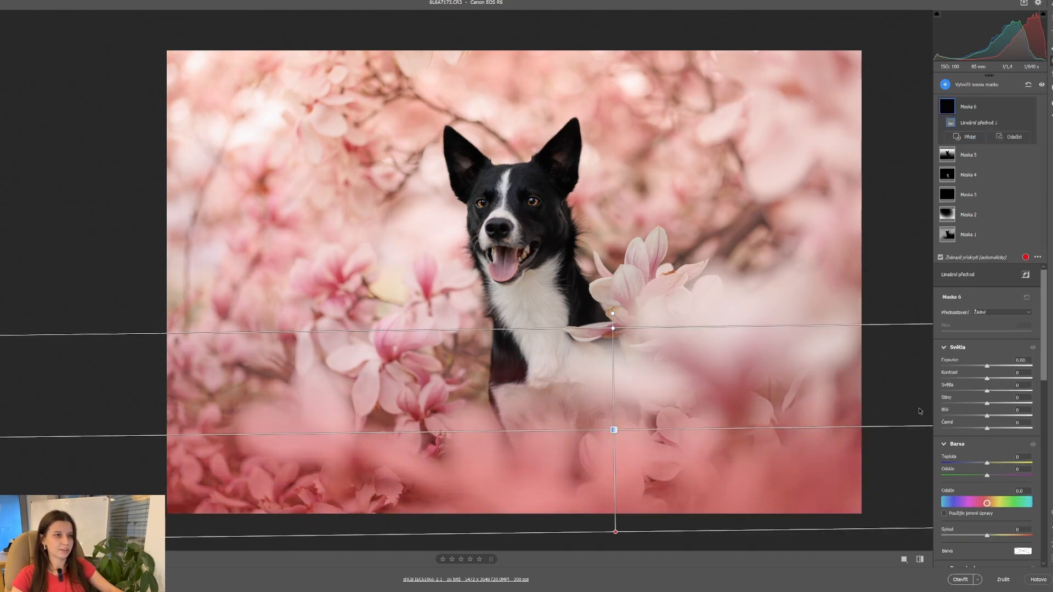
Set the lower gradient mask to exposure -0.90, blacks +82, temperature about -12 and tint +100, and extend it up to the dog's mouth.
left_click_drag(986, 366, 976, 366)
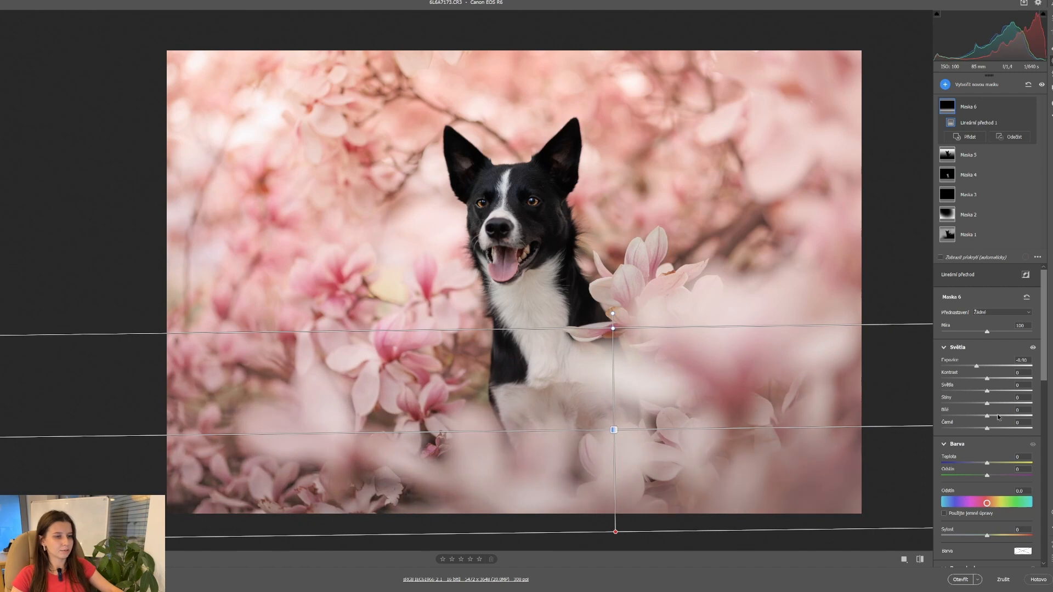
left_click_drag(988, 432, 1032, 435)
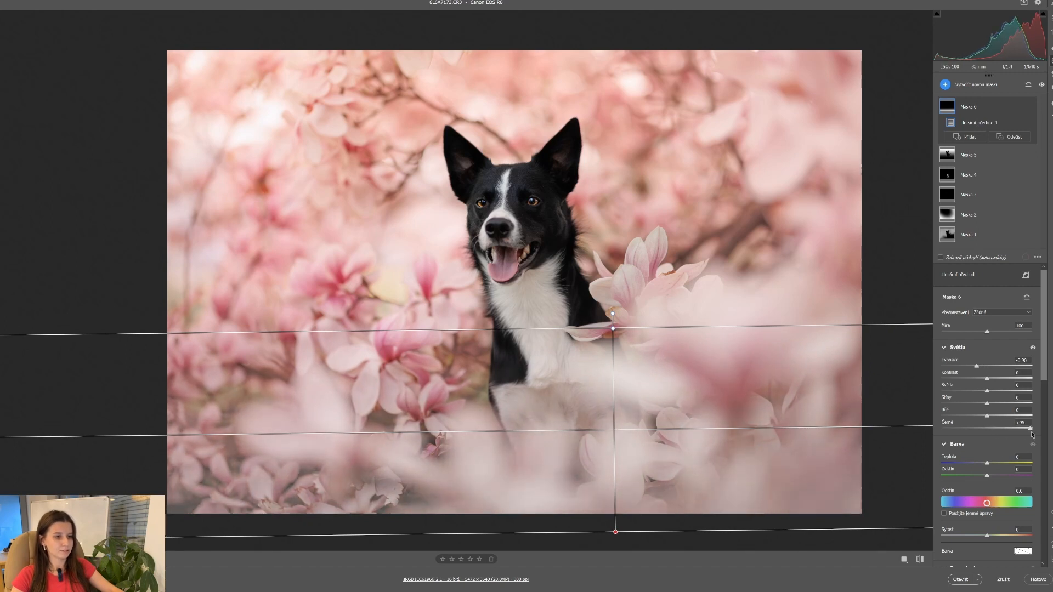
left_click_drag(615, 331, 618, 305)
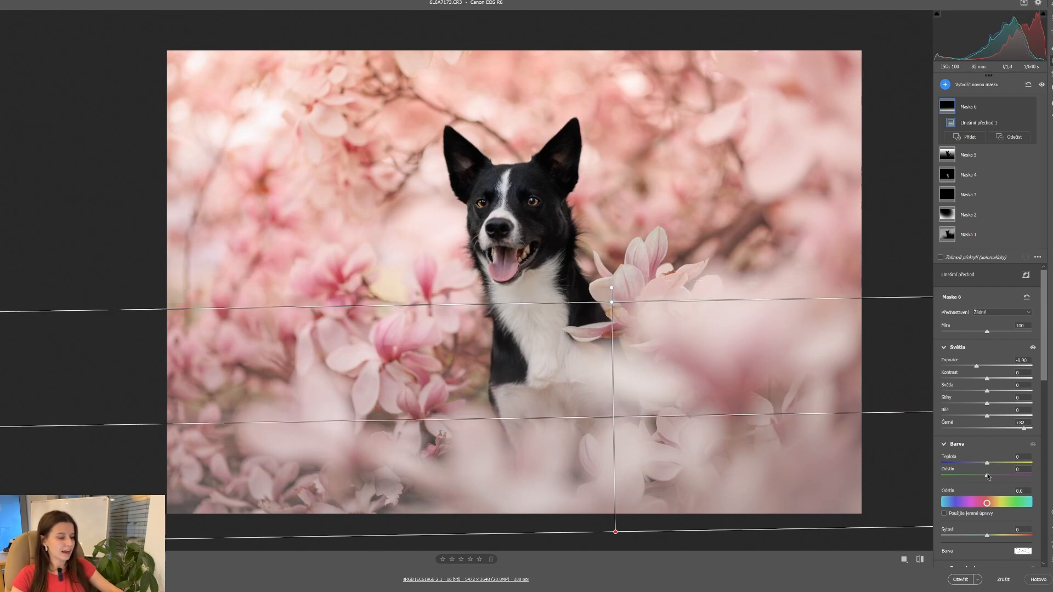
left_click_drag(988, 475, 1034, 470)
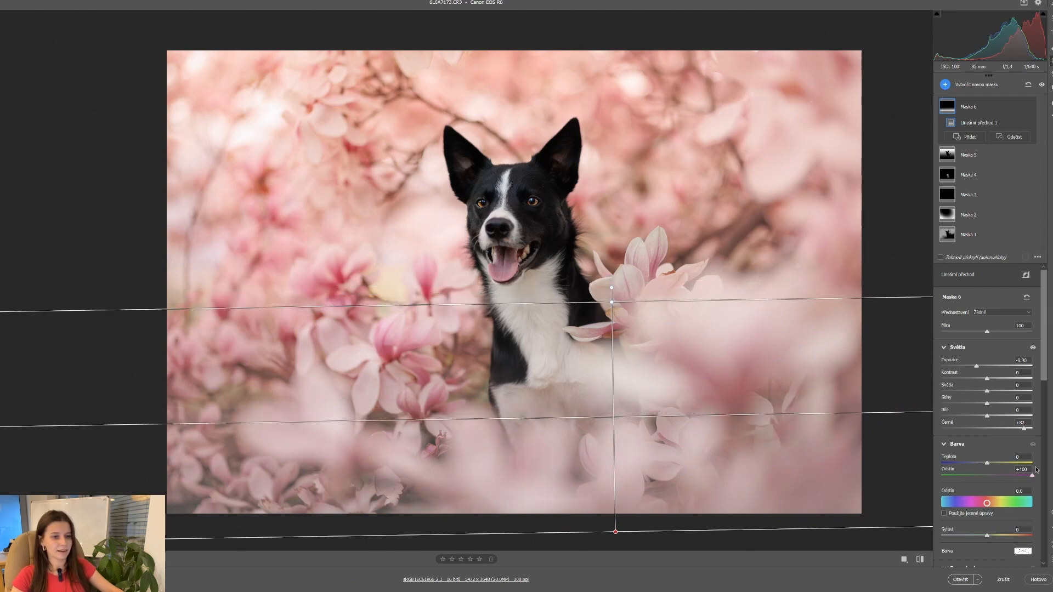
left_click_drag(612, 302, 599, 270)
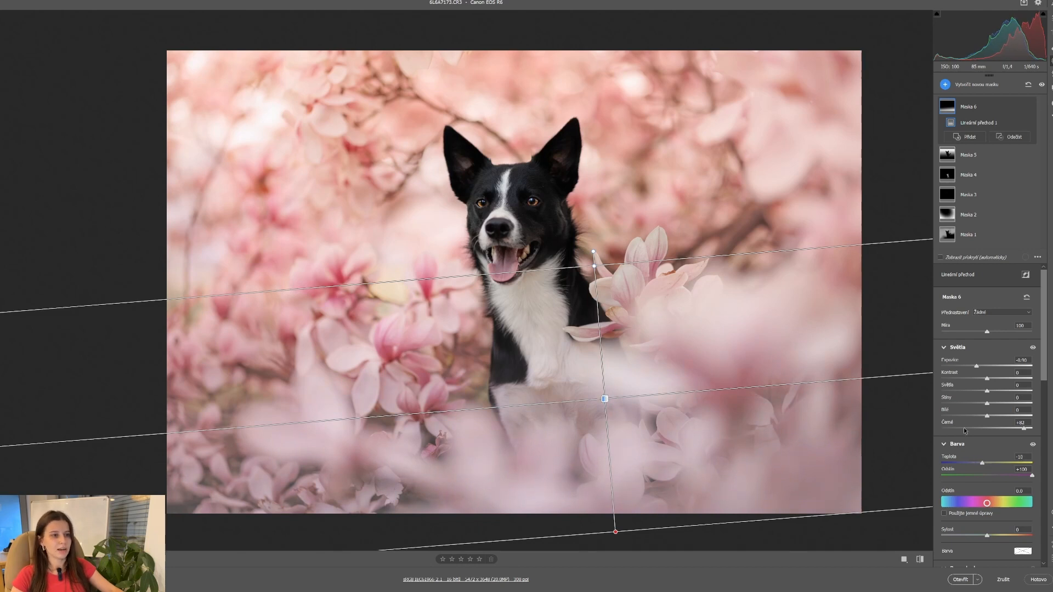
Set the lower gradient mask's dehaze to about +26 and extend the gradient up to the dog's eye level.
scroll(987, 466, "down", 5)
scroll(992, 473, "down", 2)
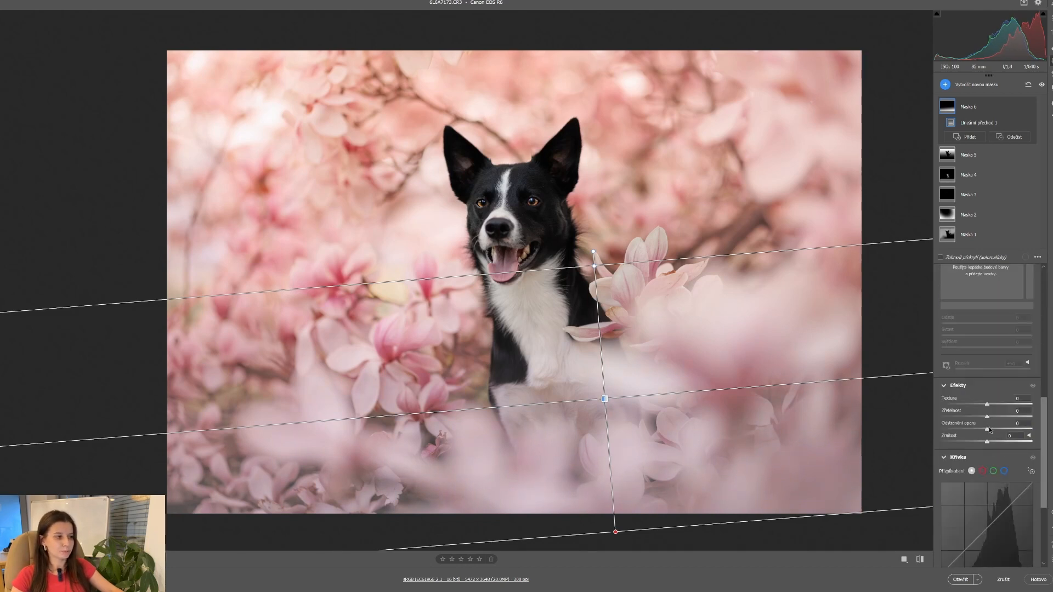
left_click_drag(987, 429, 1000, 430)
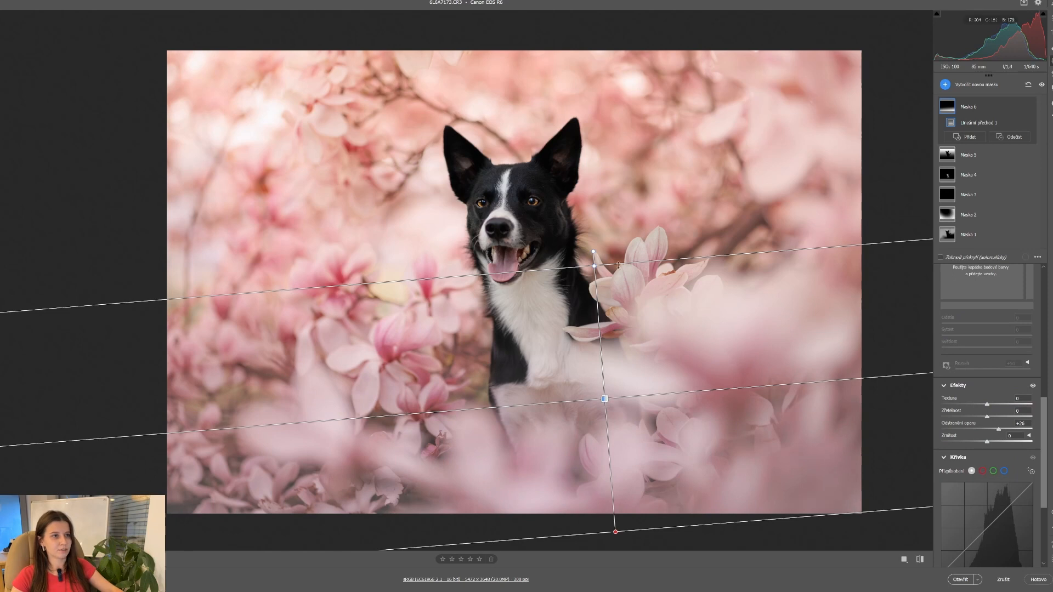
left_click_drag(616, 263, 617, 244)
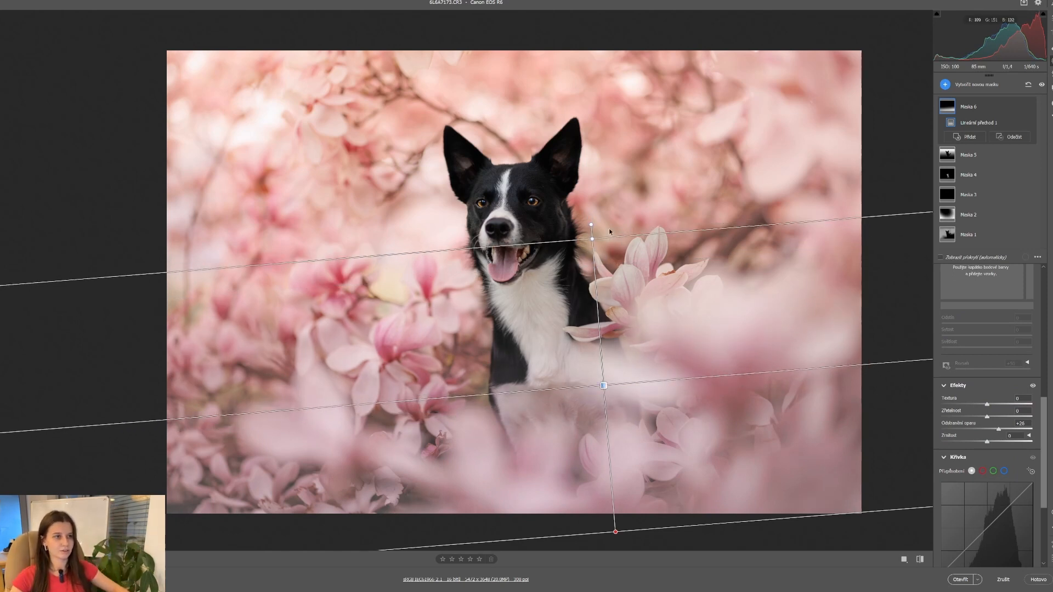
left_click_drag(609, 236, 607, 197)
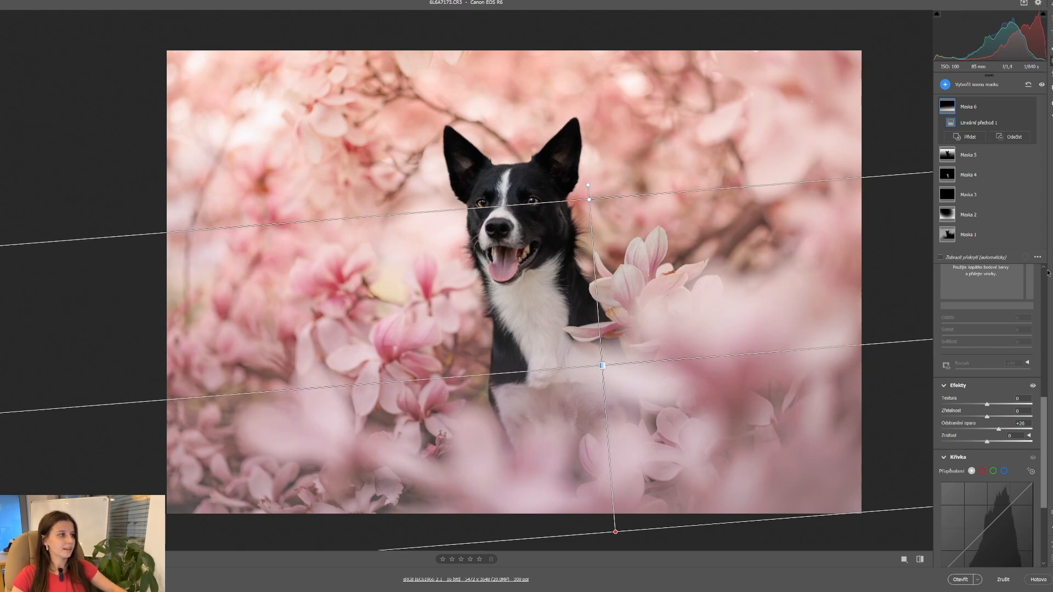
Create a new brush mask and paint it with brush size 36 over the blurred blossoms in the photo's upper left area.
left_click(966, 136)
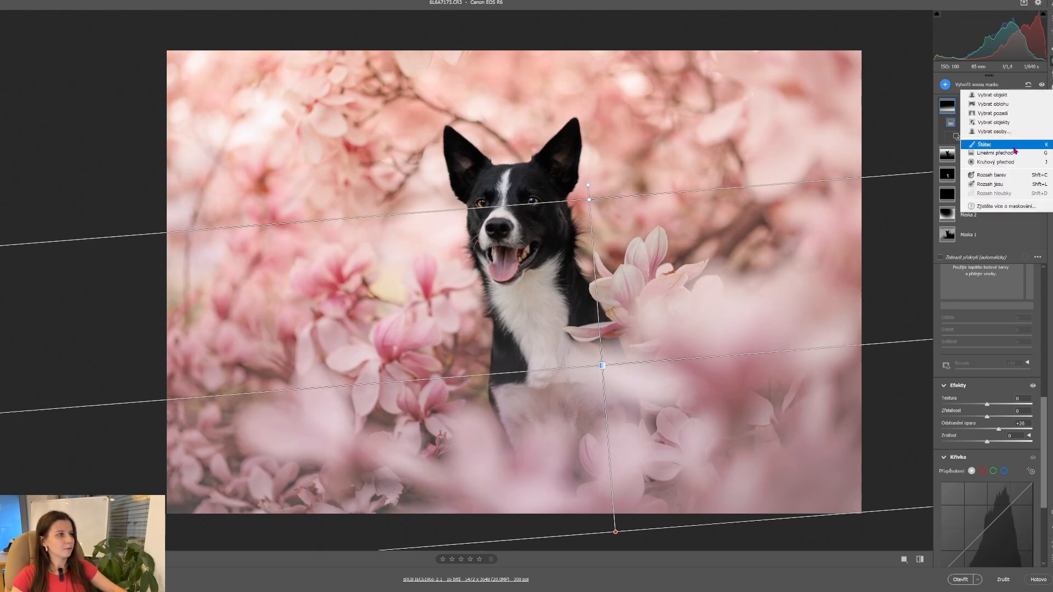
left_click(1011, 144)
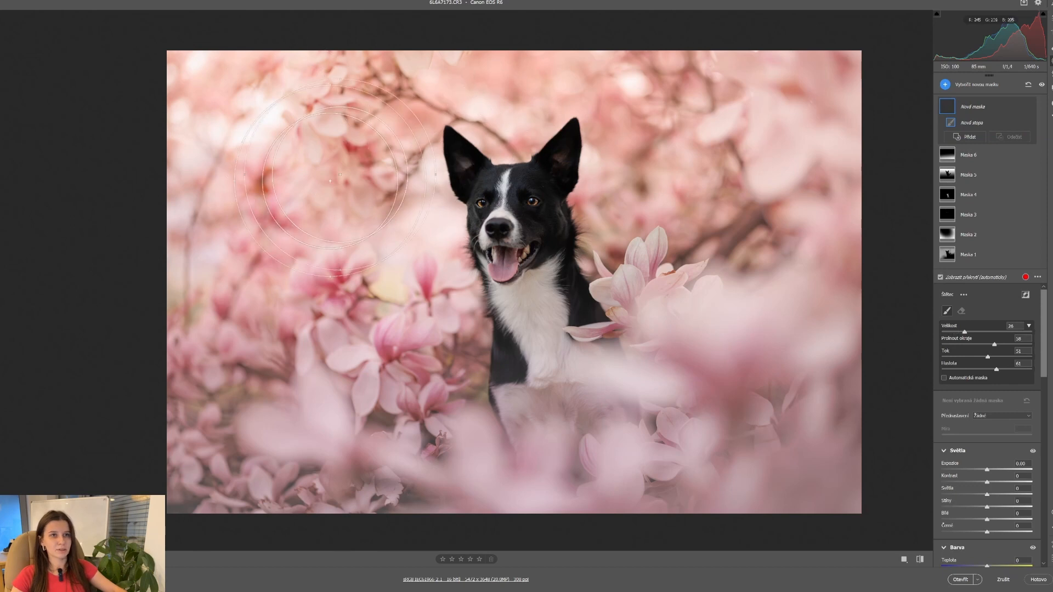
mouse_move(251, 53)
left_mouse_down()
mouse_move(522, 48)
mouse_move(351, 40)
left_mouse_up()
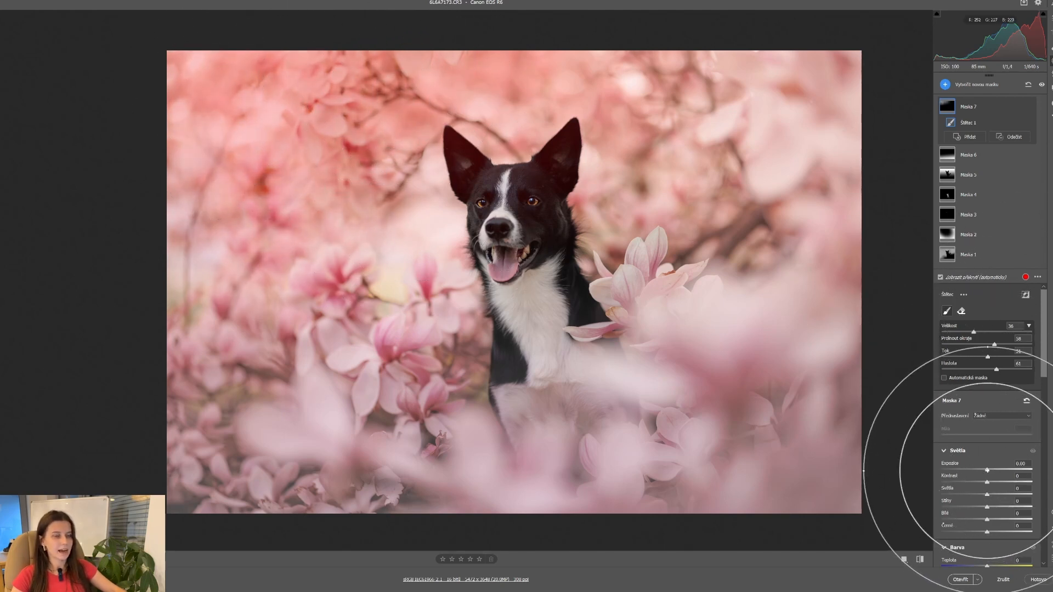
Try exposure +1.00 on the new brush mask and settle on exposure -0.75, slightly raised whites and blacks about +30.
scroll(981, 417, "down", 3)
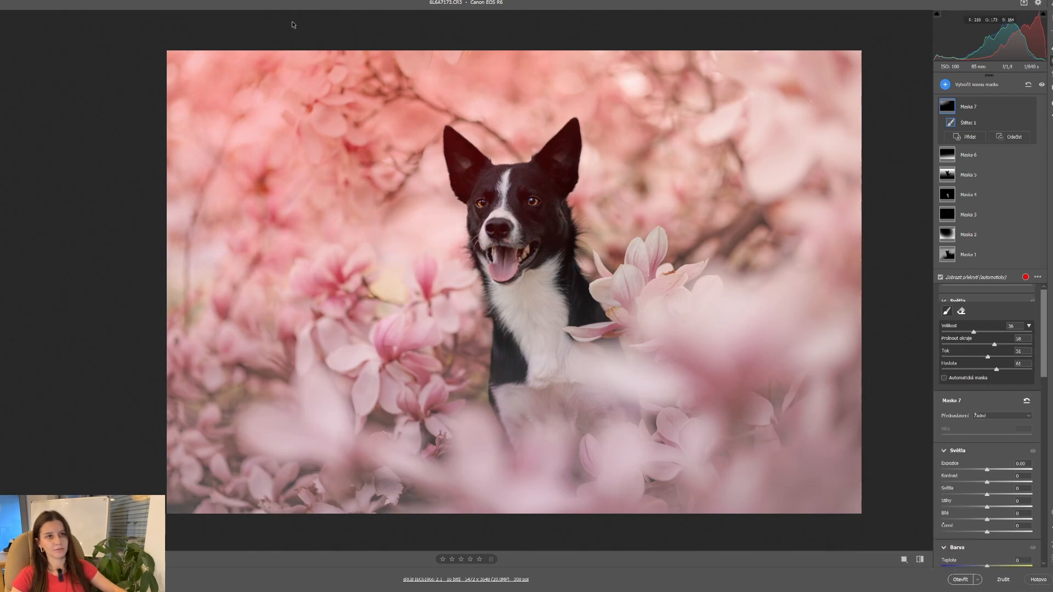
mouse_move(987, 320)
left_mouse_down()
mouse_move(1008, 321)
mouse_move(998, 320)
left_mouse_up()
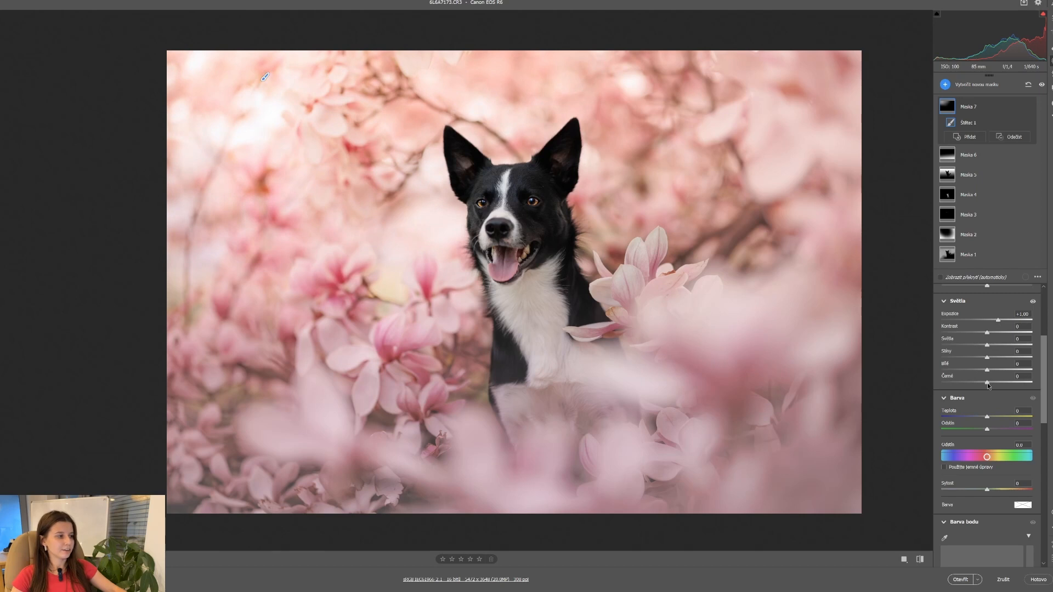
left_click_drag(987, 382, 1022, 387)
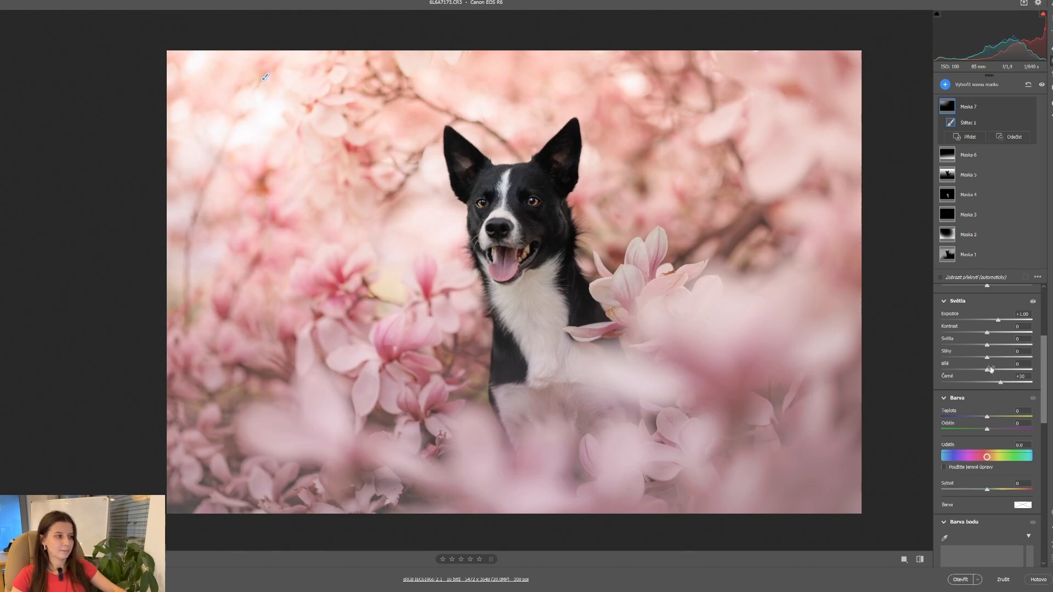
mouse_move(987, 371)
left_mouse_down()
mouse_move(1025, 372)
mouse_move(988, 372)
left_mouse_up()
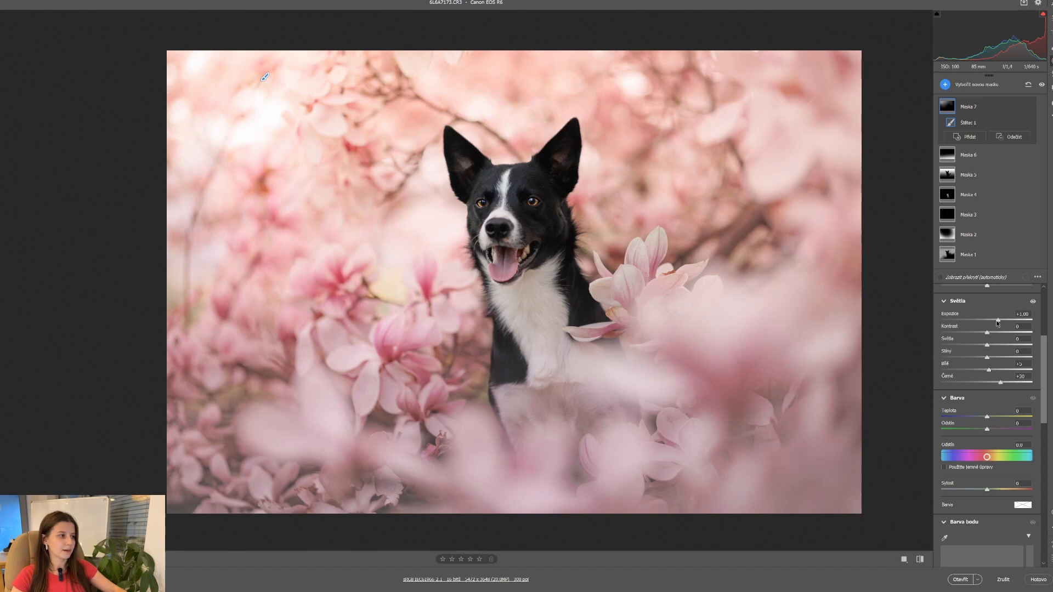
left_click_drag(998, 322, 981, 323)
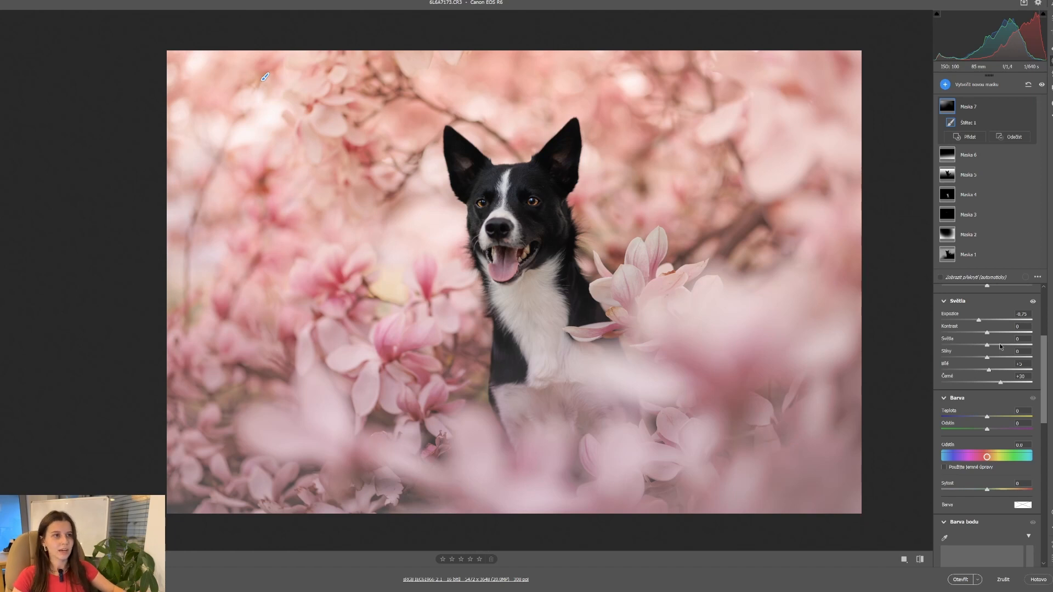
Compare the photo before and after the edits and open the developed image in Photoshop.
left_click(921, 559)
left_click(921, 559)
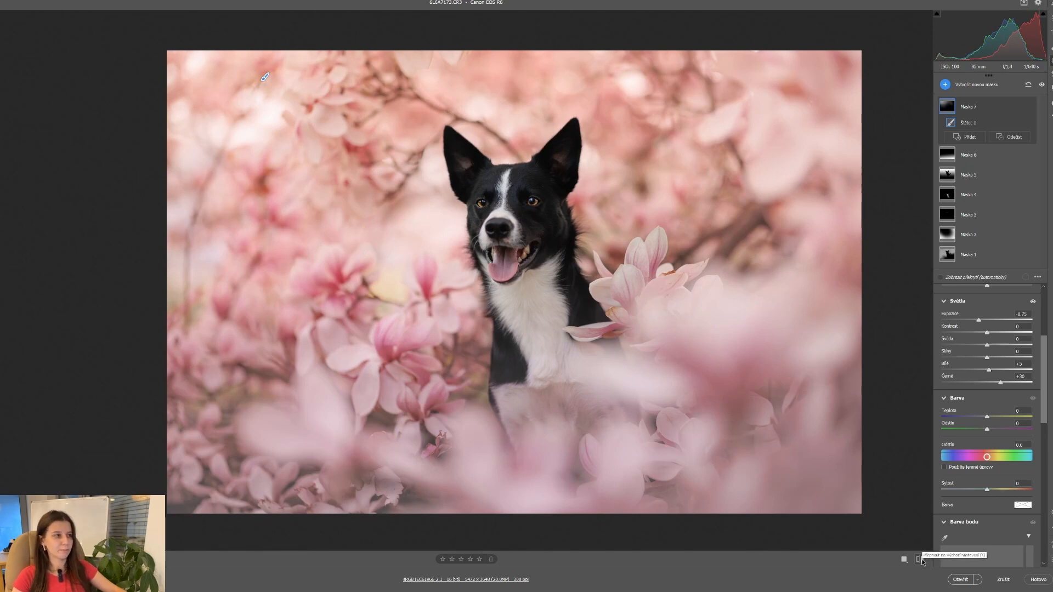
left_click(961, 580)
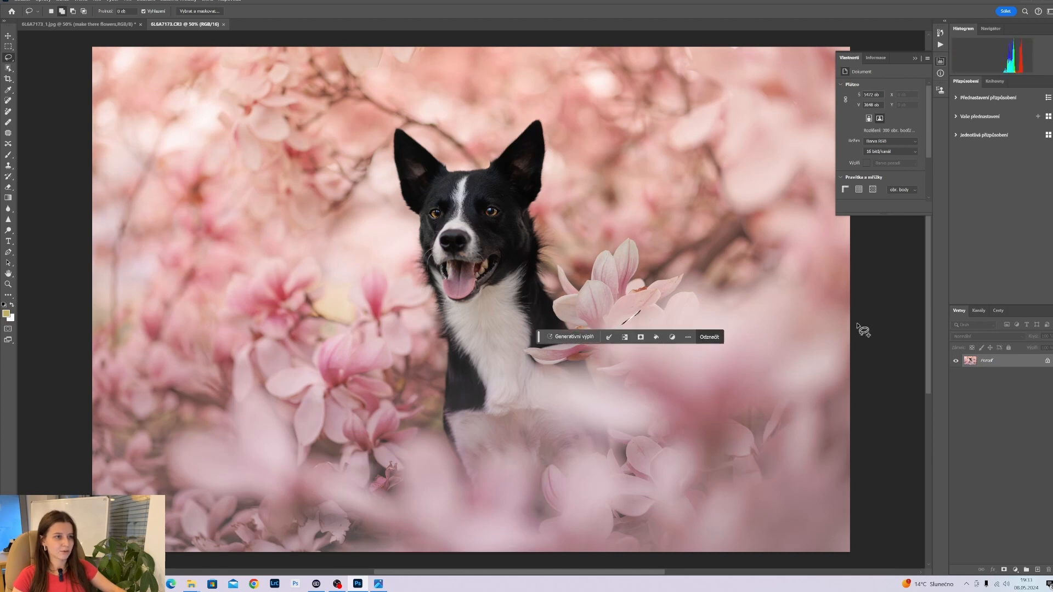
scroll(471, 296, "left", 3)
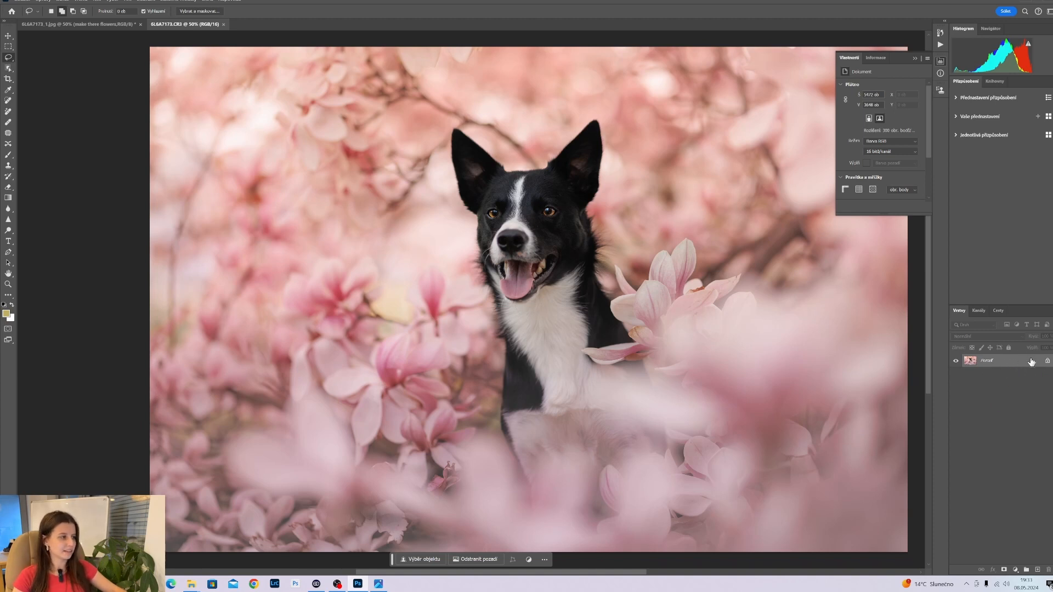
Duplicate the background layer, unlock the original background and make the copy the active layer.
left_click_drag(1031, 361, 1037, 570)
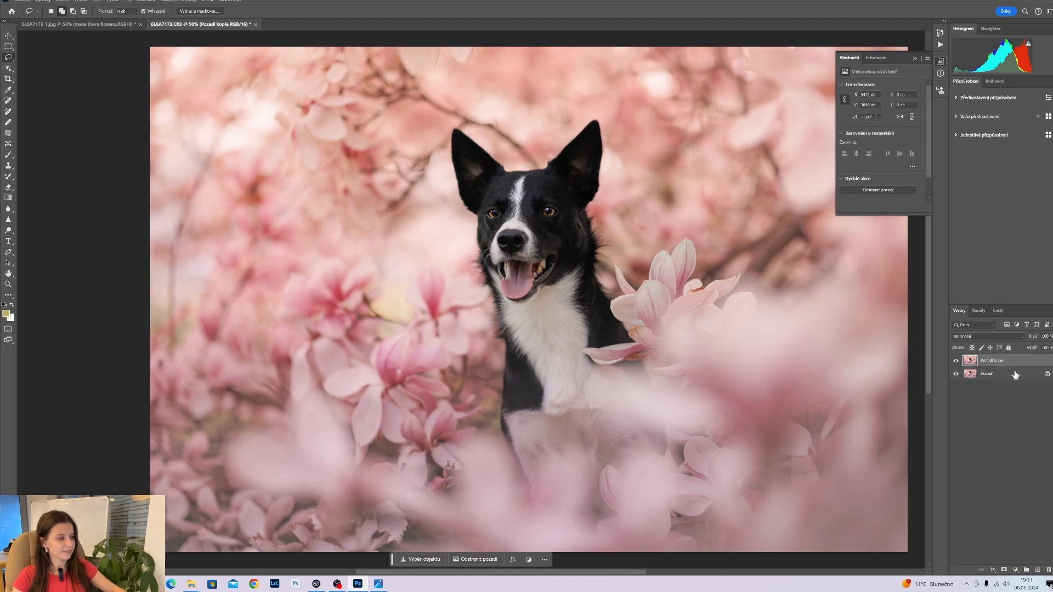
left_click(1046, 374)
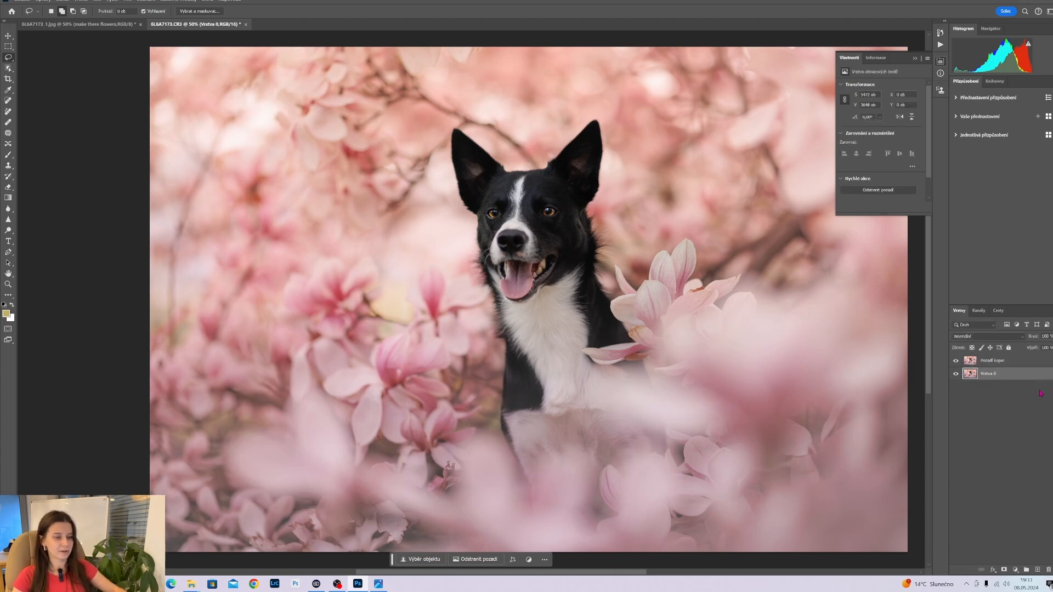
key("alt+bracketright")
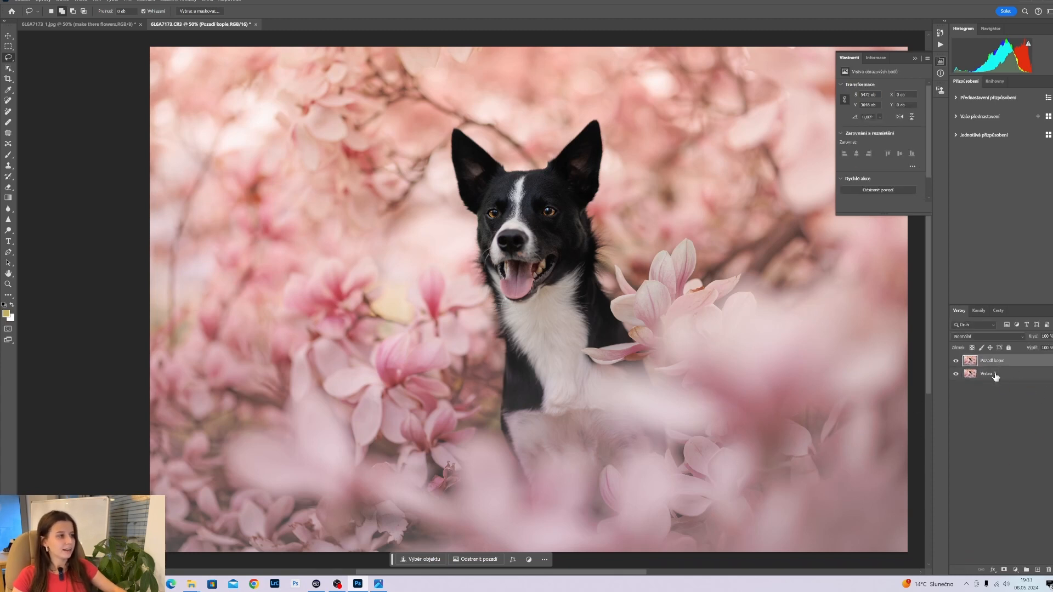
left_click(993, 375)
key("alt+bracketright")
left_click(999, 379)
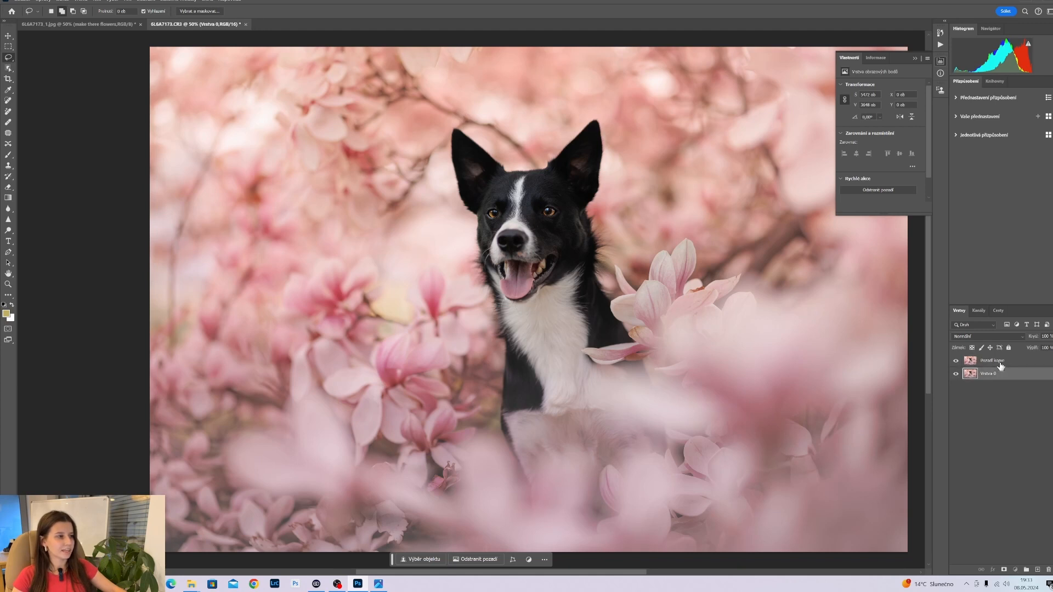
key("alt+bracketright")
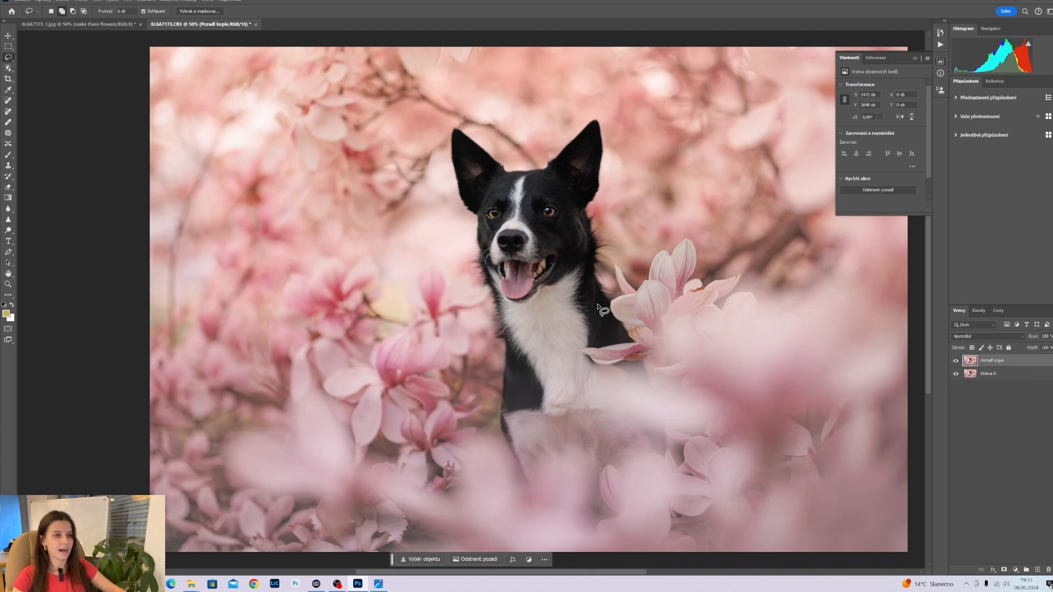
Select the dog automatically and add the missed dark side and lower body to the selection with the Lasso tool.
left_click(414, 560)
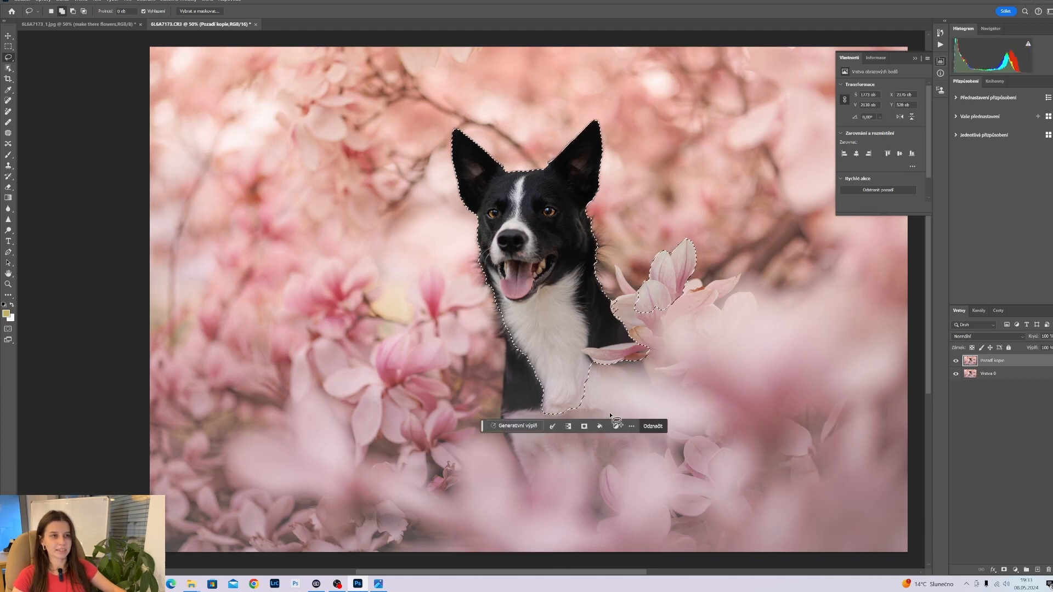
left_click_drag(511, 328, 507, 384)
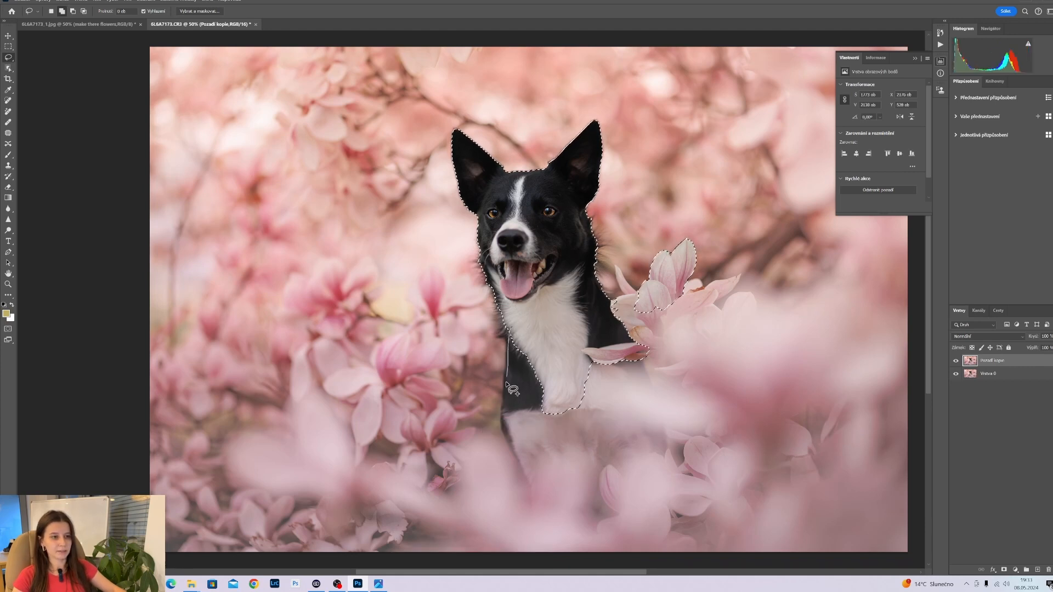
mouse_move(546, 458)
left_mouse_down()
mouse_move(589, 449)
mouse_move(601, 470)
mouse_move(635, 445)
mouse_move(655, 450)
mouse_move(660, 422)
mouse_move(638, 362)
left_mouse_up()
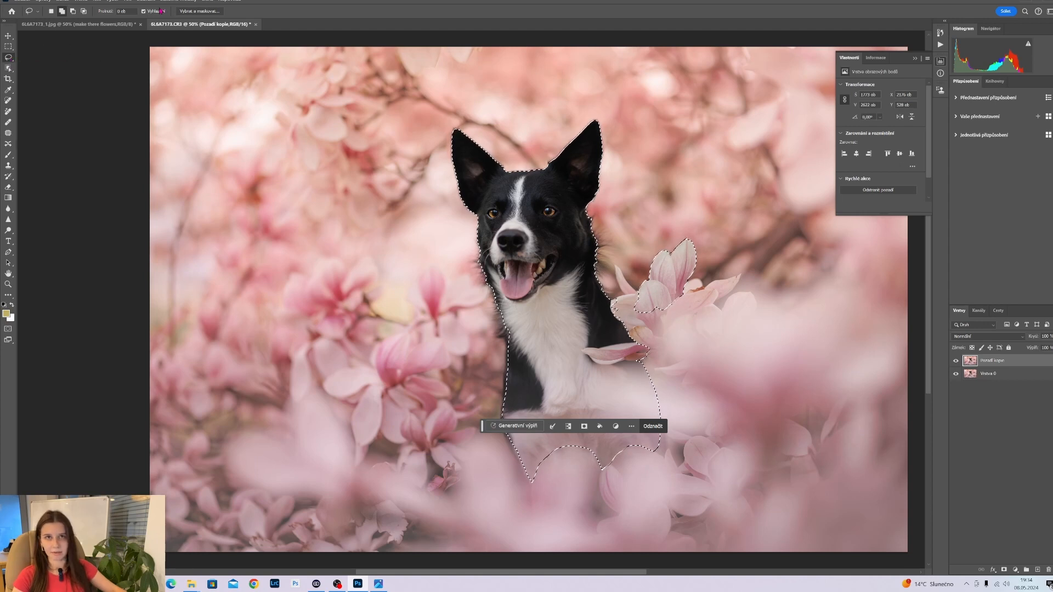
Refine the dog selection in Select and Mask by brushing its lower body edges, with radius 24 px and smoothness 45.
left_click(199, 11)
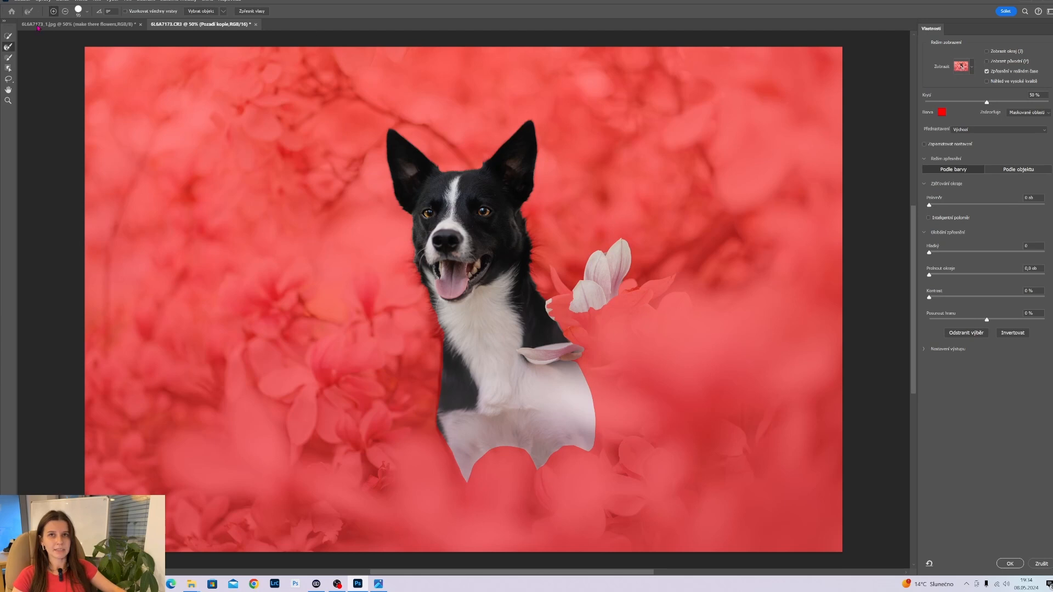
left_click(8, 47)
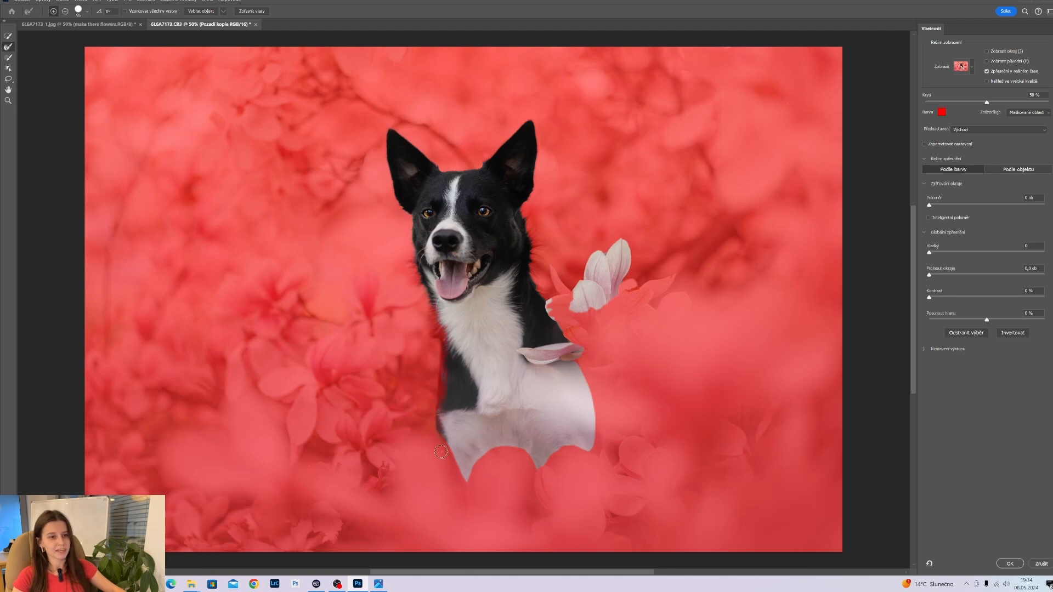
mouse_move(469, 490)
left_mouse_down()
mouse_move(471, 461)
mouse_move(505, 451)
mouse_move(560, 462)
mouse_move(596, 447)
mouse_move(578, 358)
left_mouse_up()
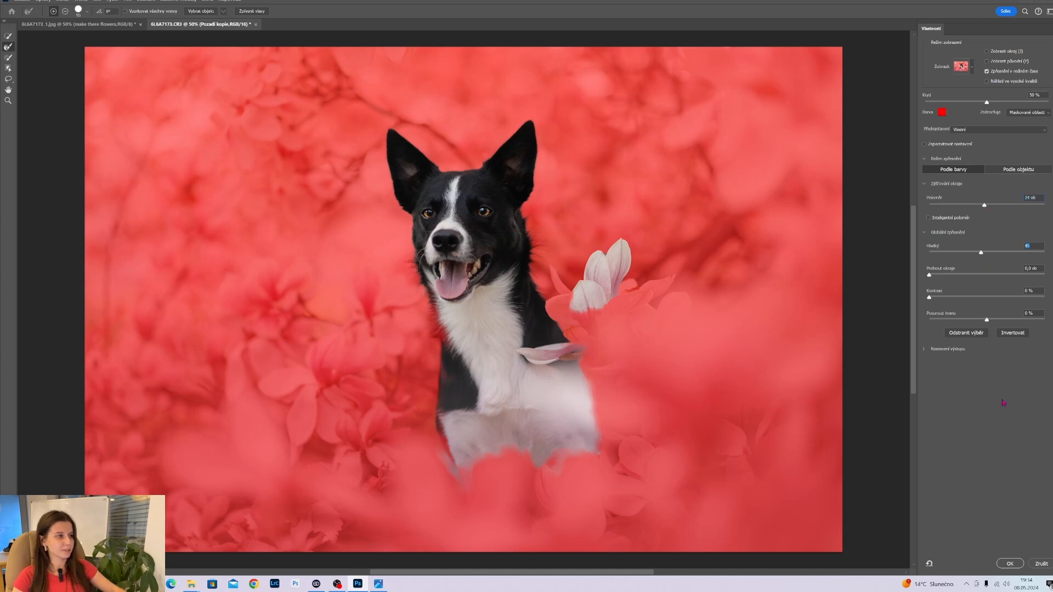
left_click(1009, 563)
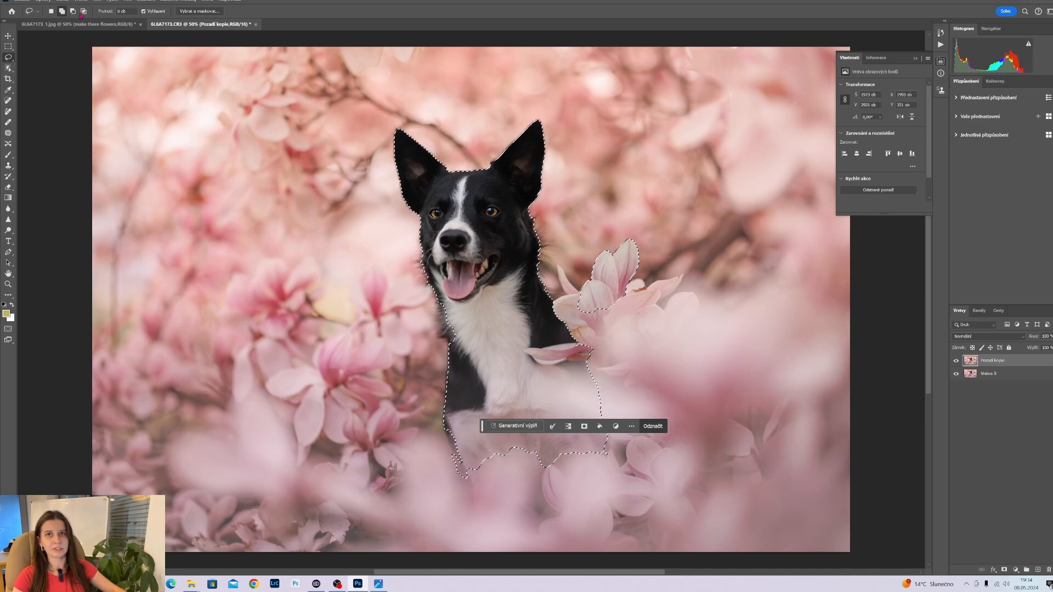
Subtract the magnolia blossom beside the dog from the selection with the Lasso tool.
left_click(73, 11)
mouse_move(619, 219)
left_mouse_down()
mouse_move(572, 271)
mouse_move(577, 317)
mouse_move(643, 321)
mouse_move(620, 225)
left_mouse_up()
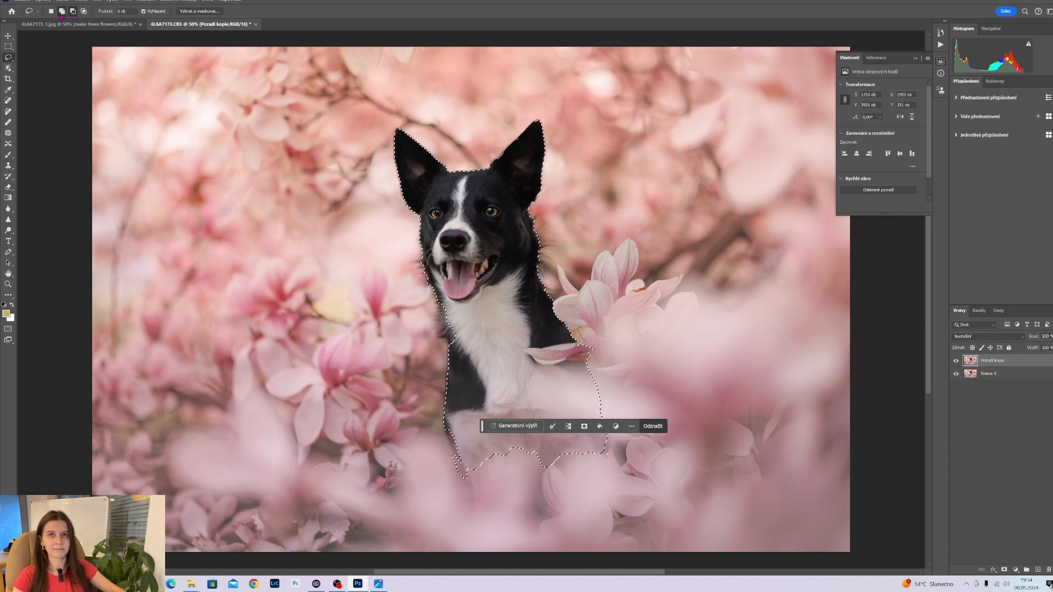
left_click(73, 13)
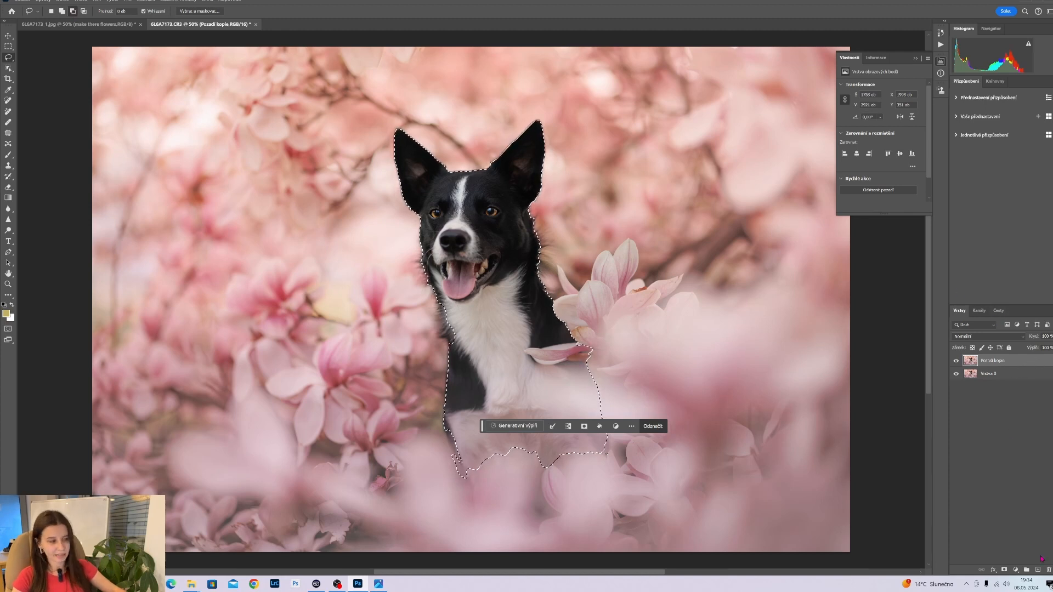
Add a layer mask from the dog selection to the background copy, invert it and target the layer's image again.
left_click(1004, 570)
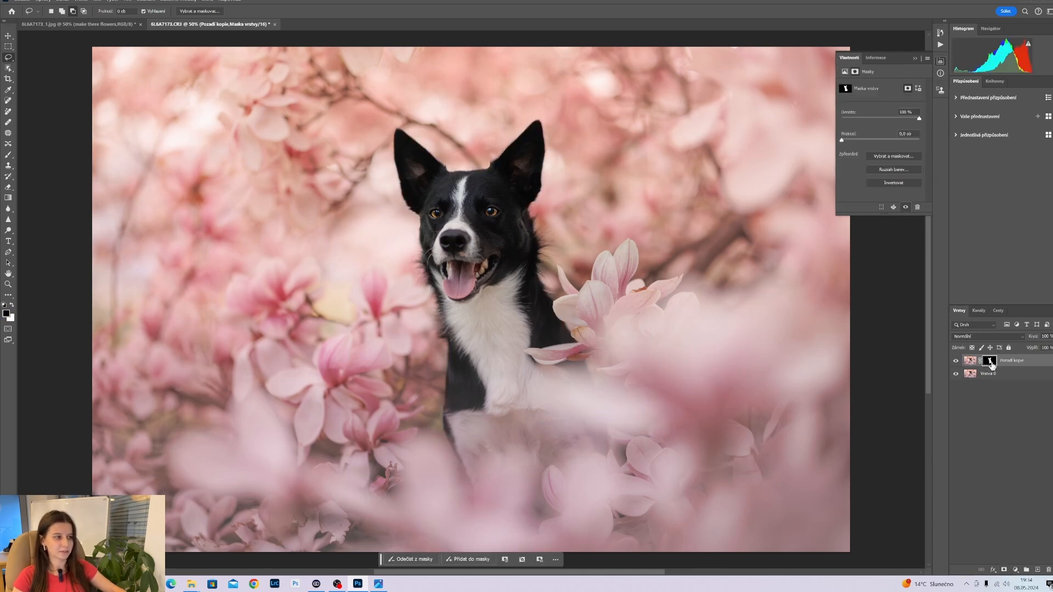
key("ctrl+i")
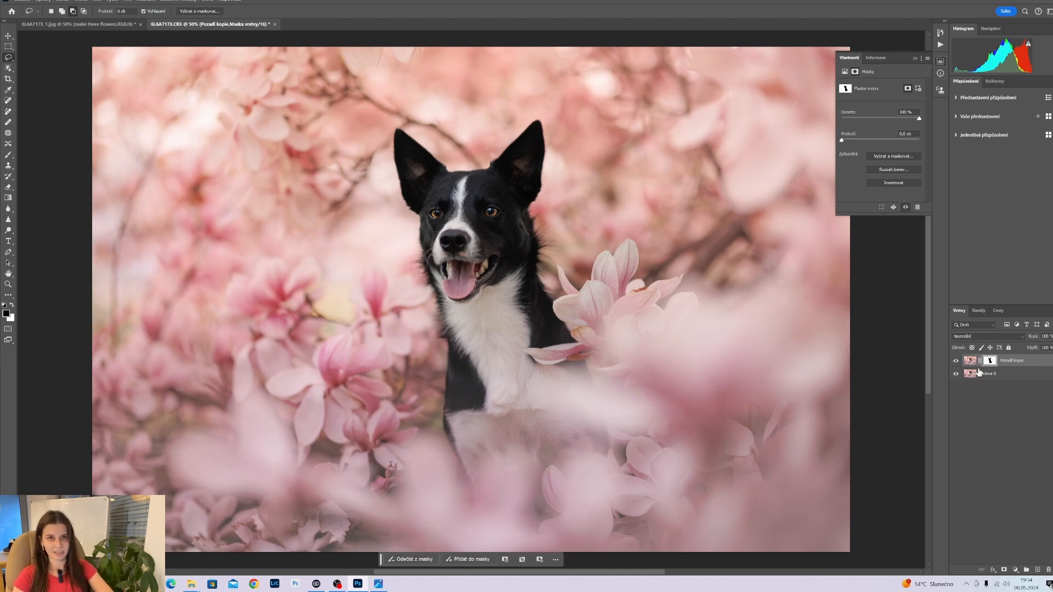
key("ctrl+2")
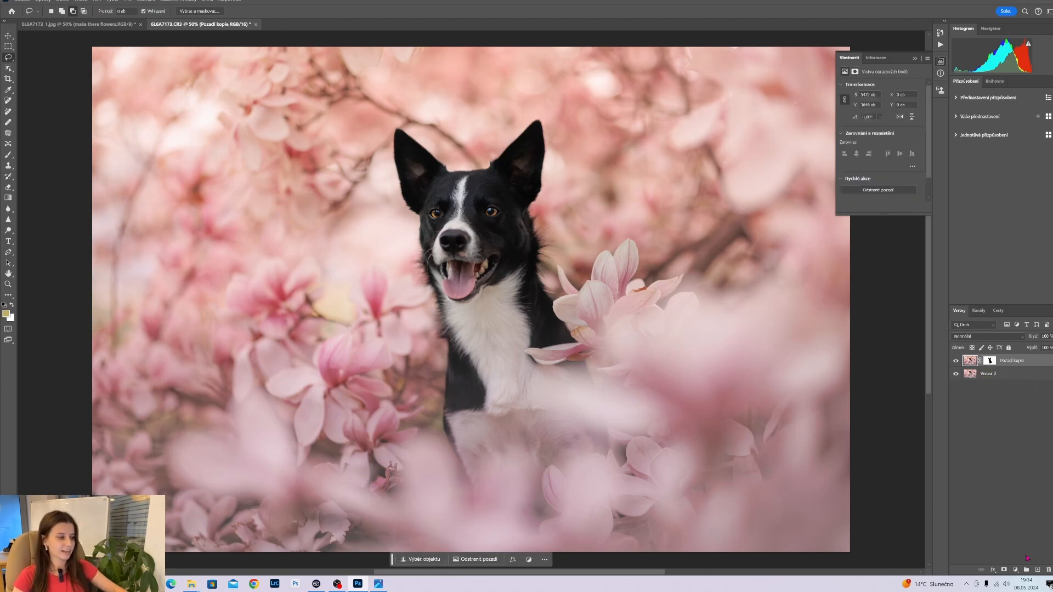
Create a layer group above the background copy, copy the inverted dog mask onto it and make the group active.
left_click(1026, 570)
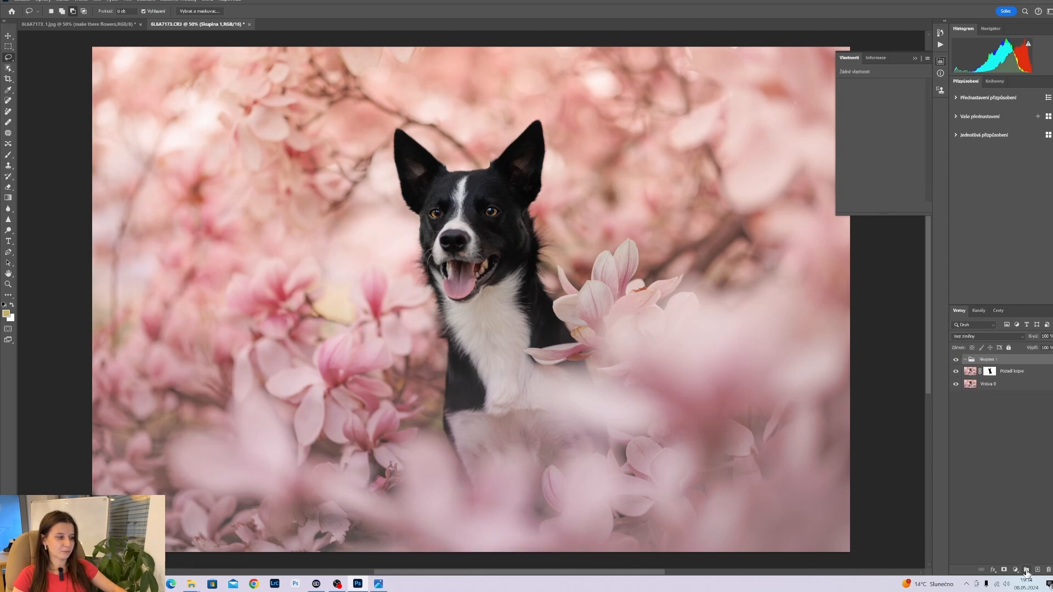
left_click(990, 372)
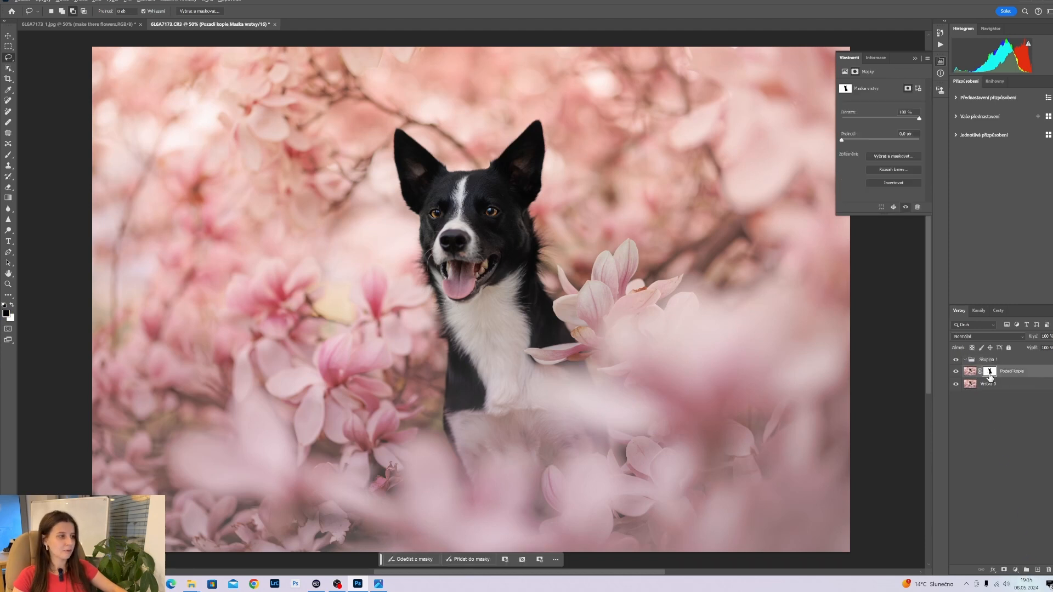
left_click_drag(990, 377, 999, 362)
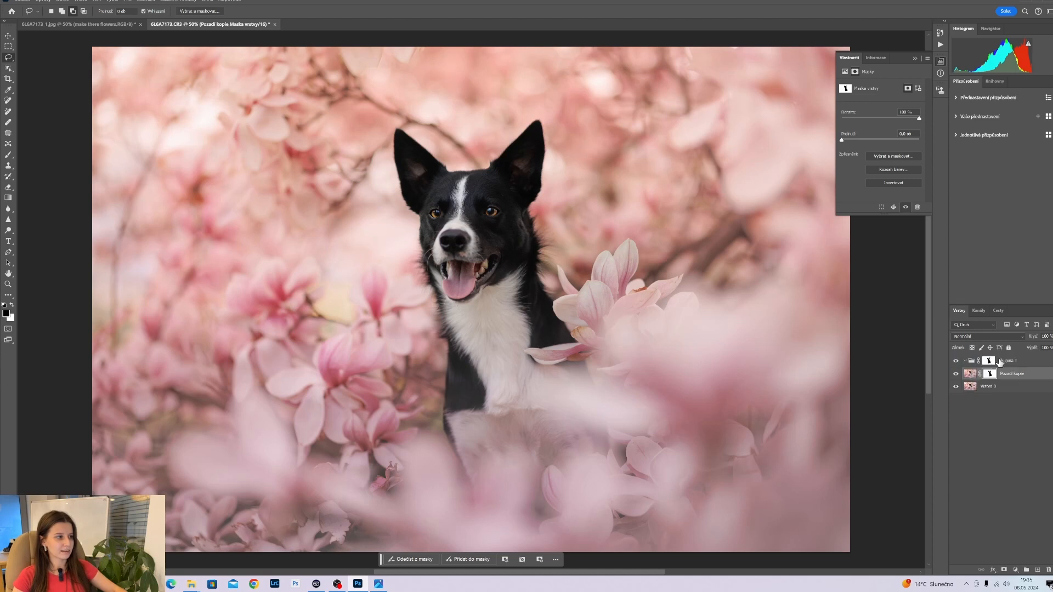
left_click(998, 361)
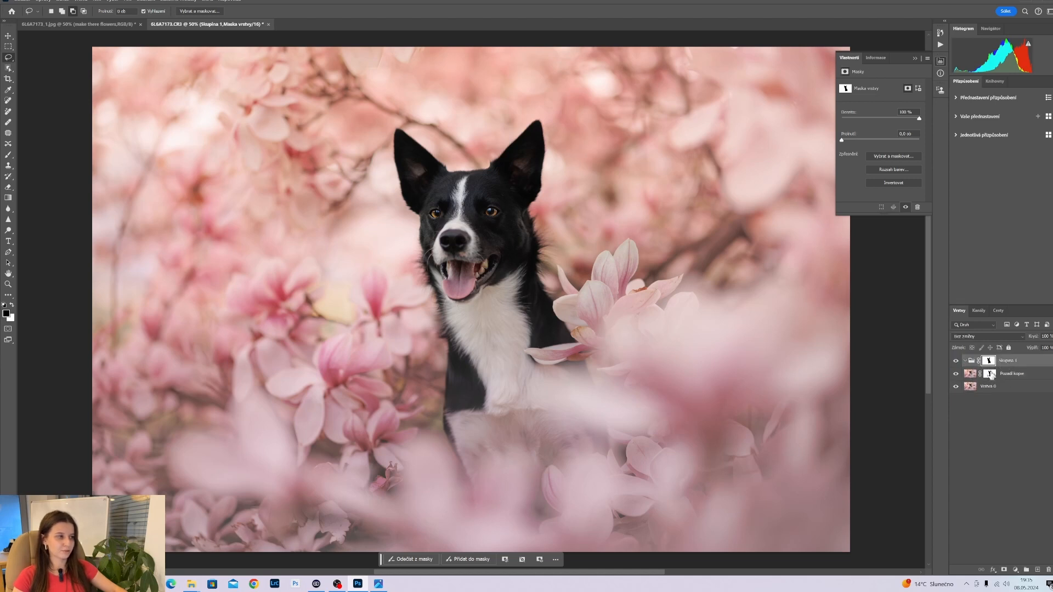
left_click(1009, 361)
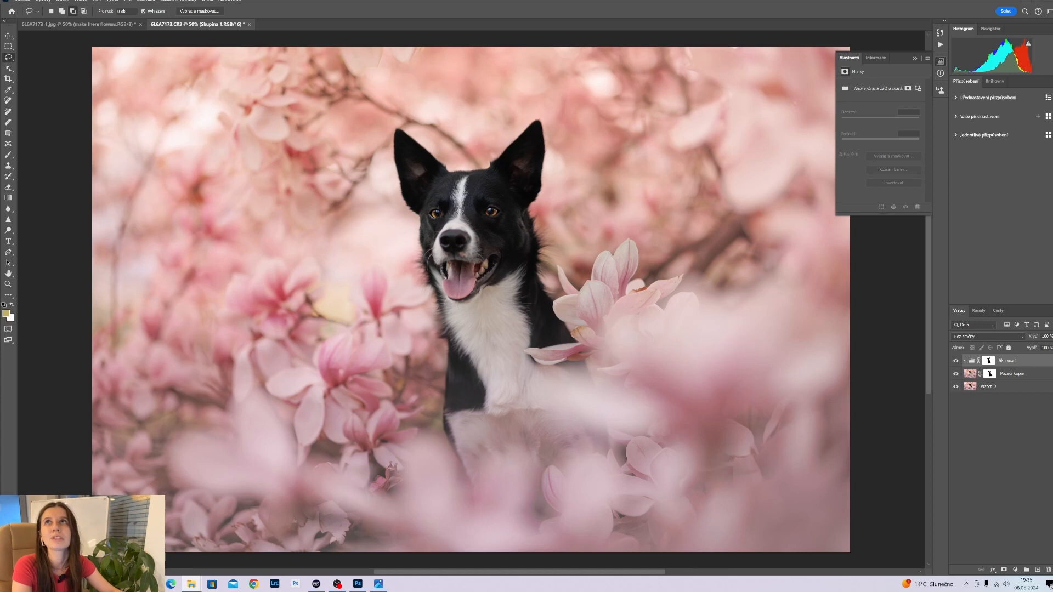
Find the LEVANDULE image in the PŘECHODY overlays folder and place it into the dog photo.
left_click(191, 583)
left_click_drag(418, 312, 518, 154)
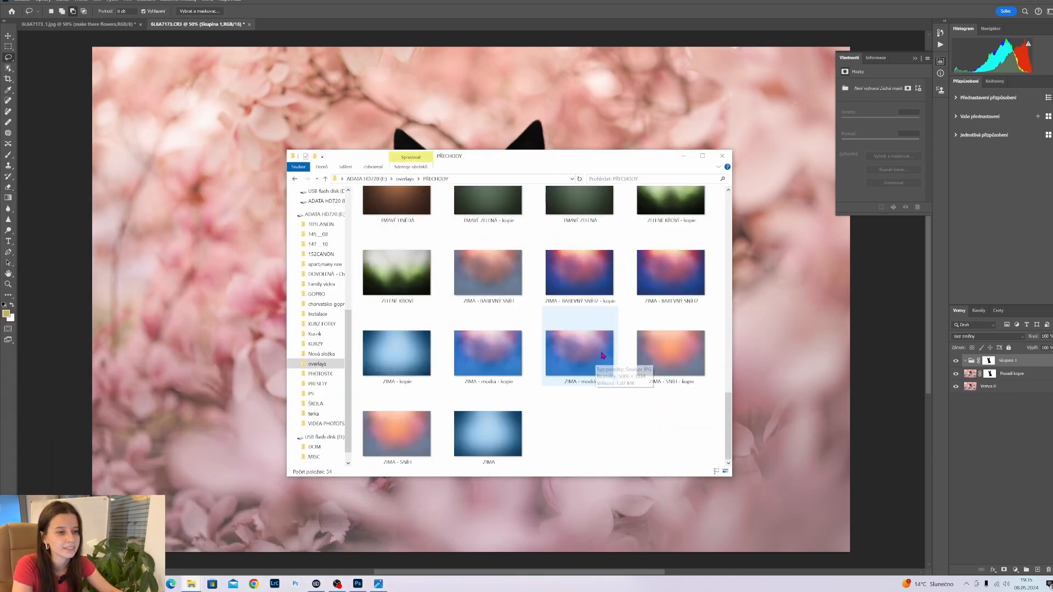
scroll(603, 355, "up", 8)
scroll(603, 357, "down", 8)
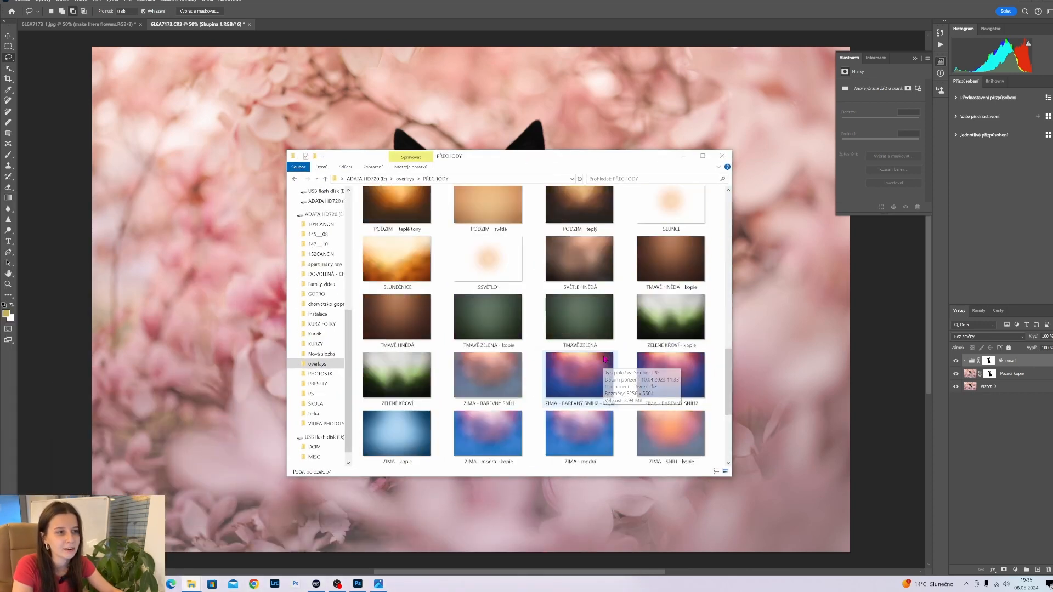
scroll(605, 358, "up", 5)
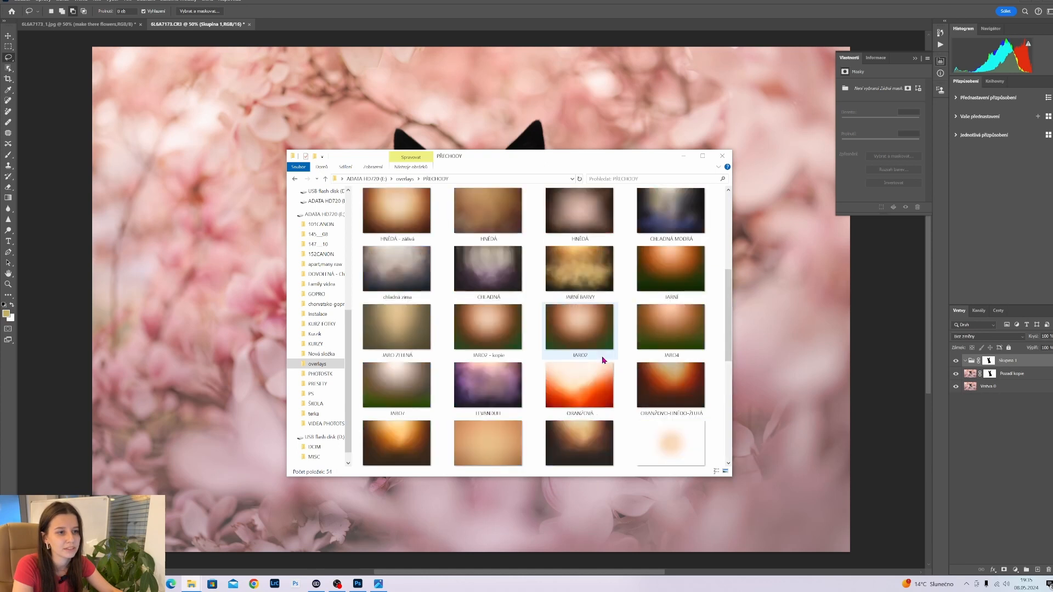
scroll(602, 359, "up", 5)
scroll(602, 361, "down", 8)
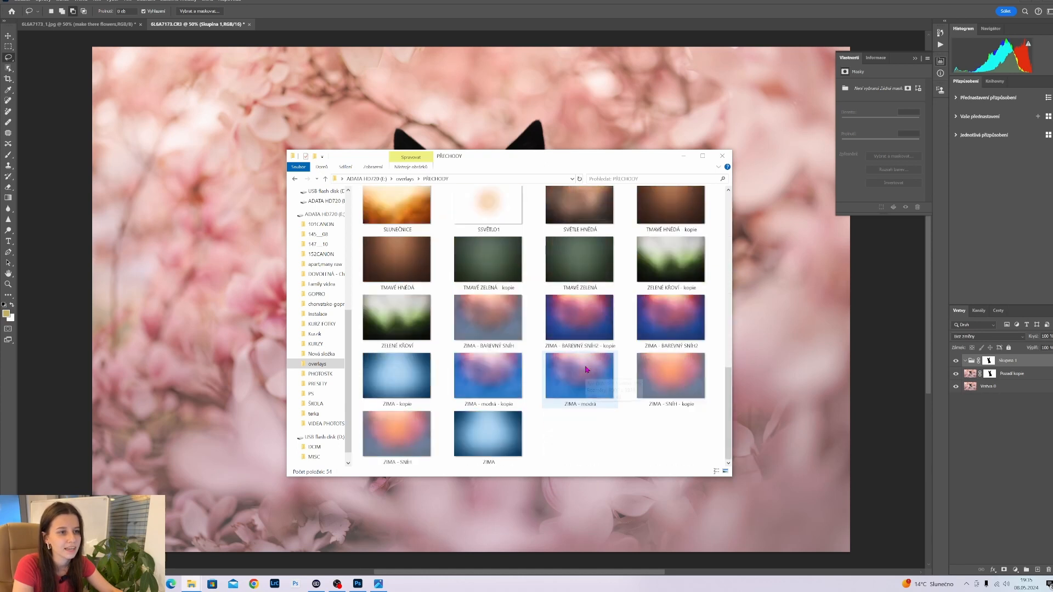
scroll(571, 368, "up", 5)
left_click_drag(516, 379, 839, 339)
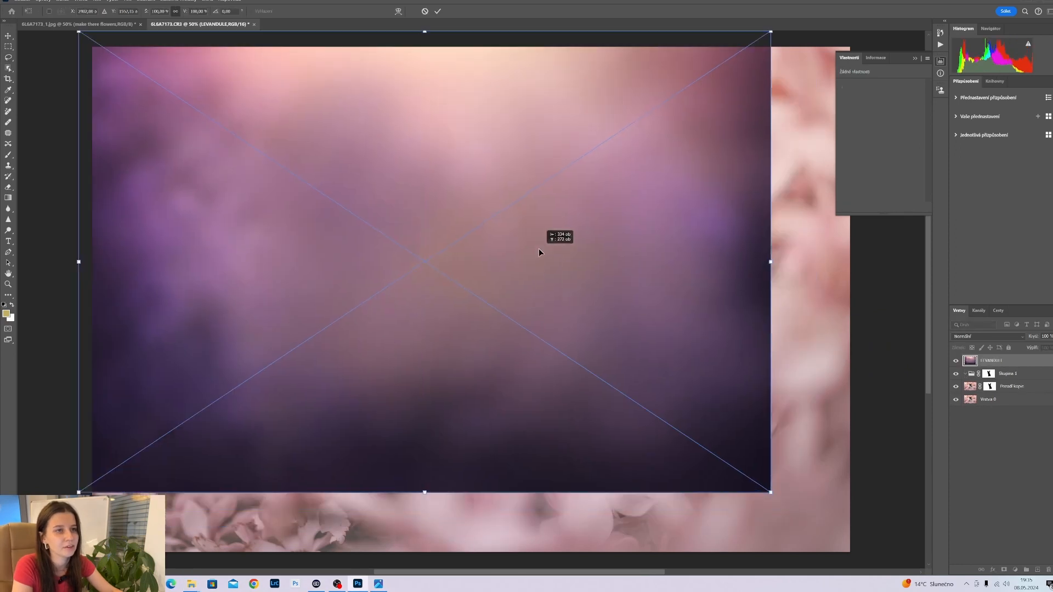
Reposition and enlarge the LEVANDULE overlay to cover the whole photo, and move it into the masked group.
left_click_drag(539, 248, 535, 255)
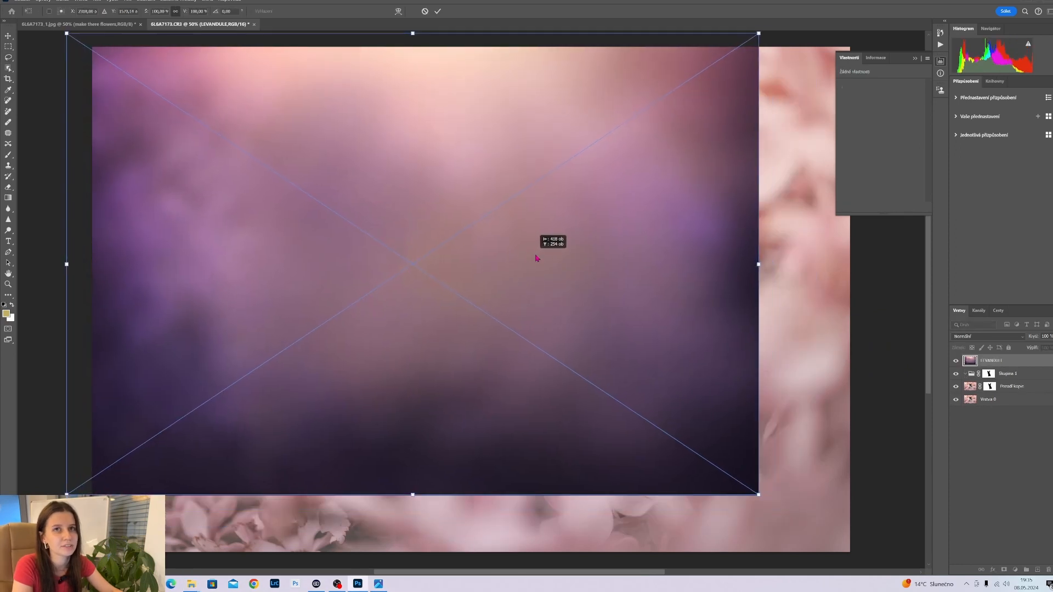
left_click_drag(759, 496, 869, 543)
key("Return")
left_click_drag(1008, 366, 1014, 378)
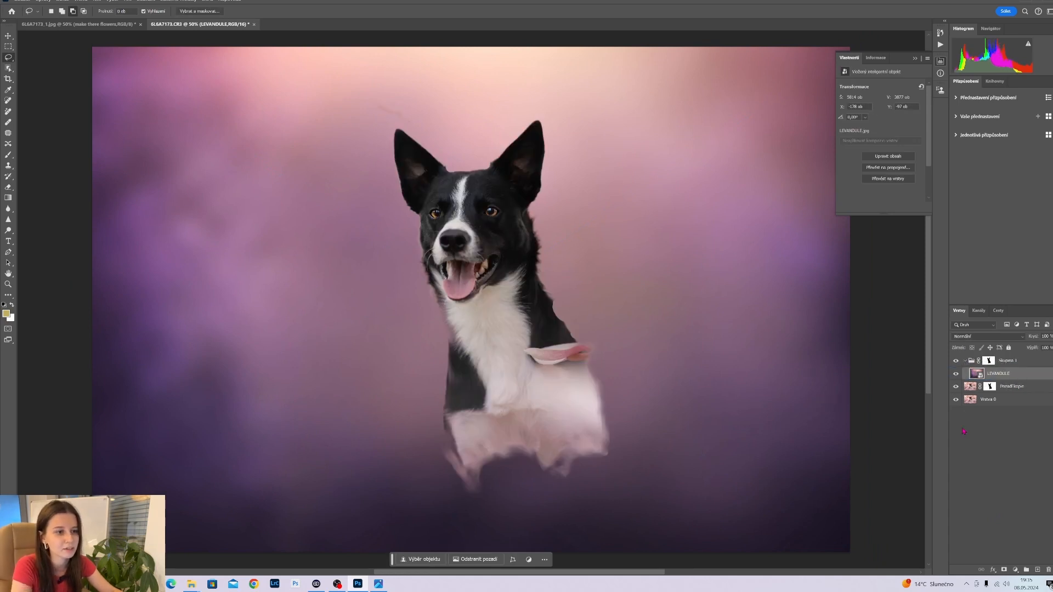
Blend the LEVANDULE overlay as Soft Light (Měkké světlo) with 45% opacity and 46% fill, and compare the photo without it.
left_click(964, 336)
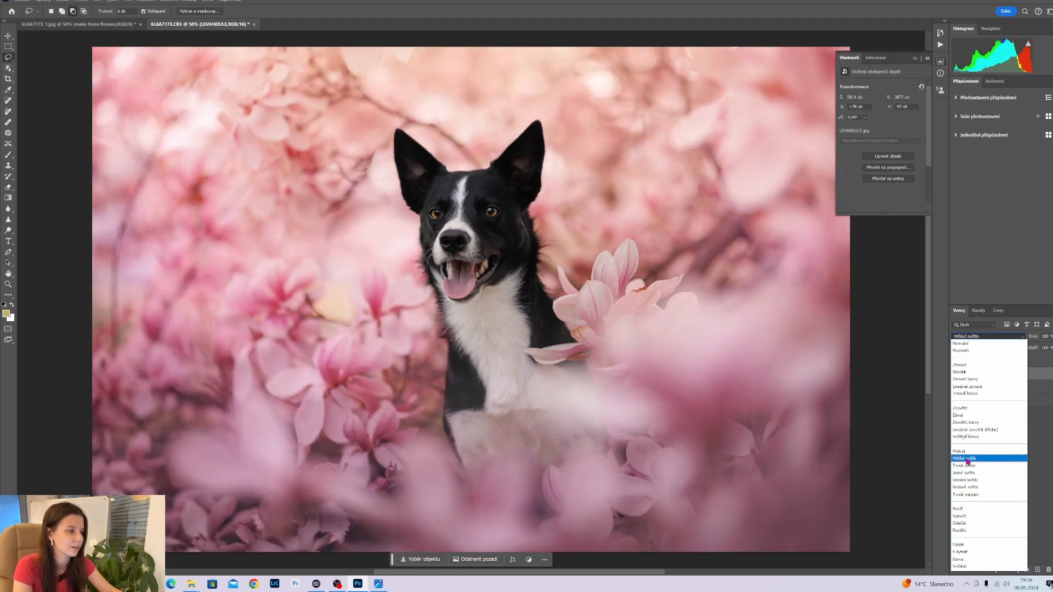
left_click(964, 458)
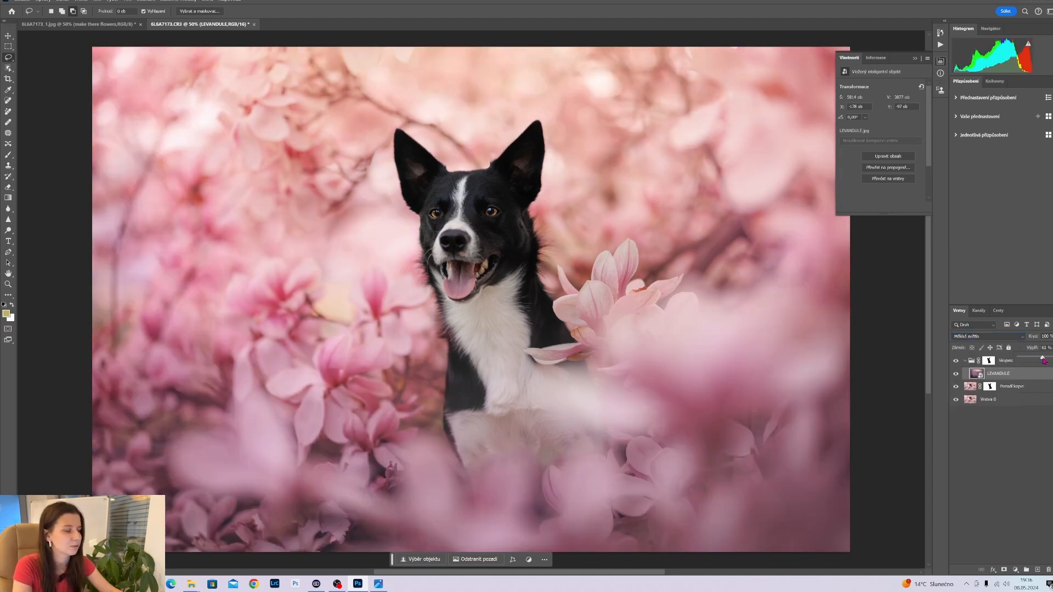
left_click_drag(1044, 360, 1038, 362)
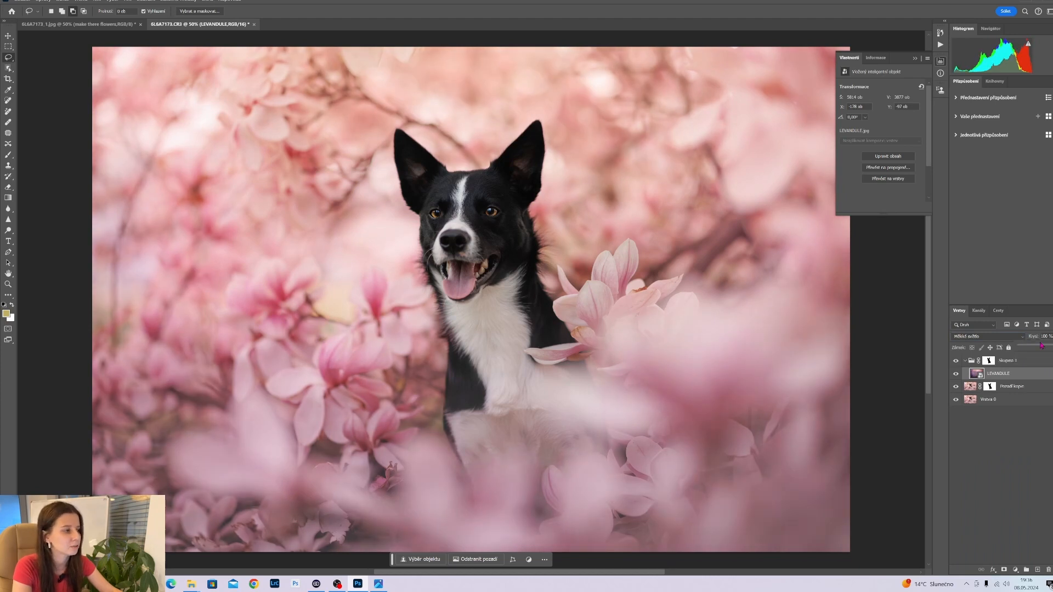
left_click(955, 373)
left_click(956, 375)
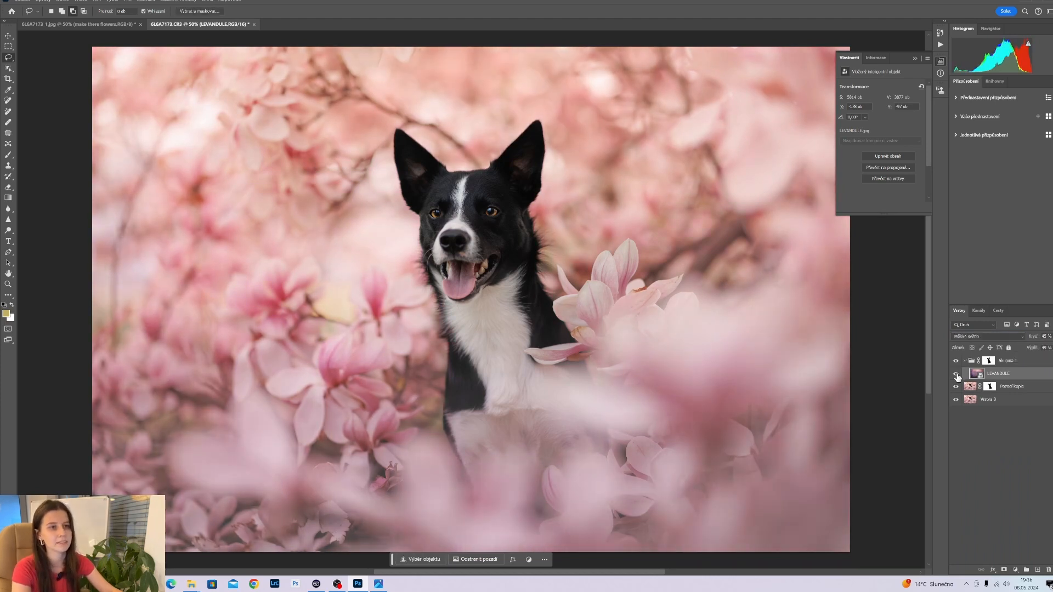
Duplicate the LEVANDULE overlay, set the copy's blend mode to Overlay (Překrýt) and compare the photo without it.
left_click_drag(1014, 373, 1038, 570)
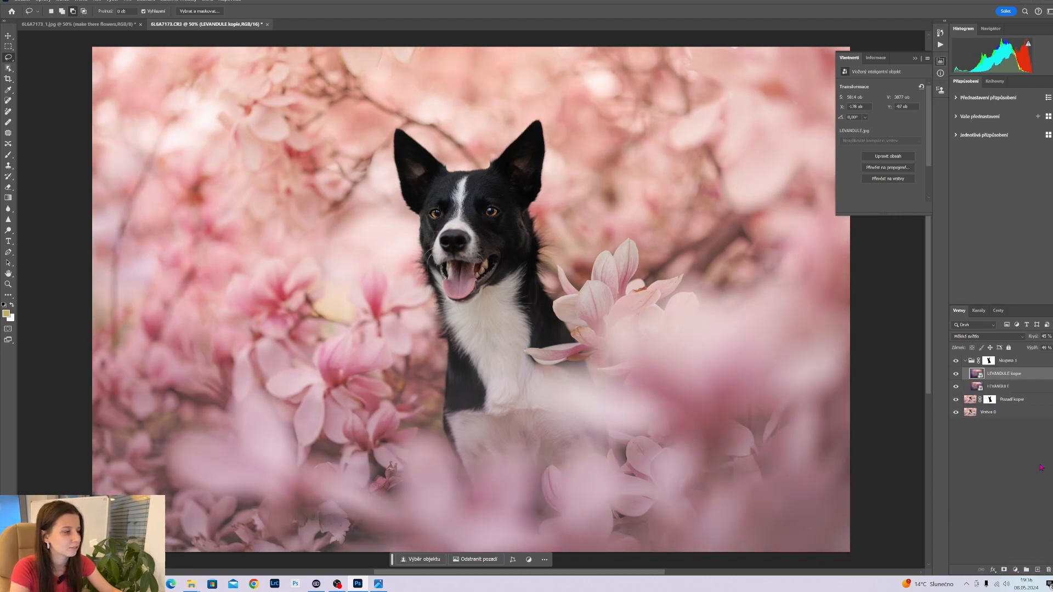
left_click(981, 337)
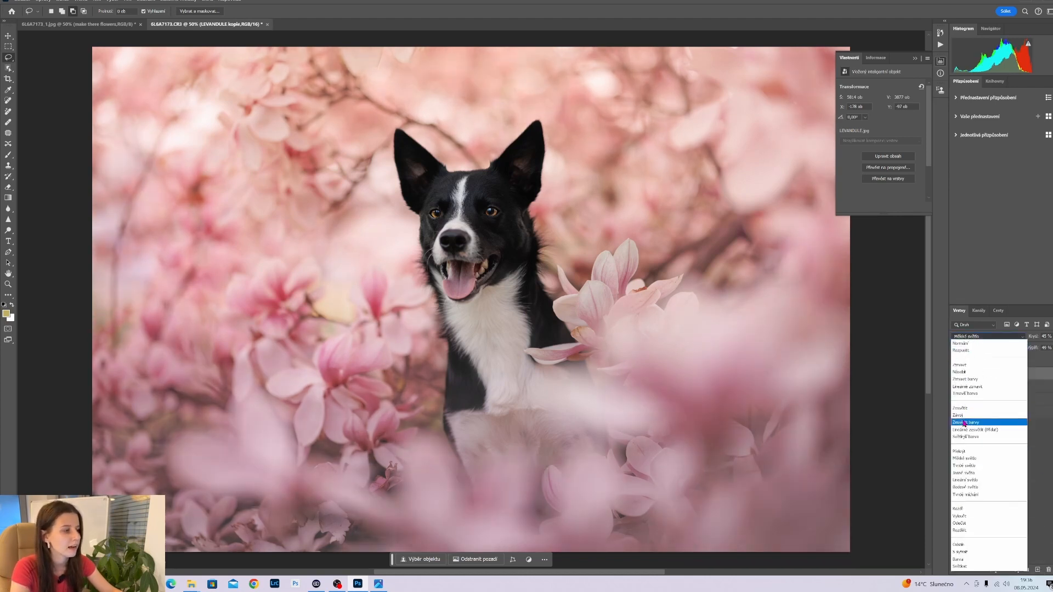
left_click(958, 451)
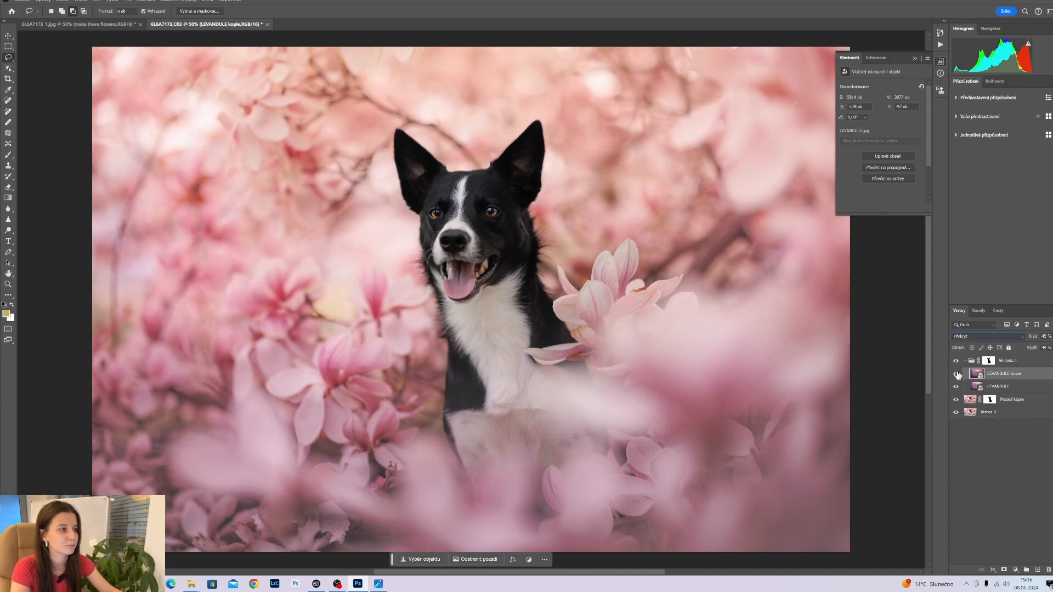
left_click(957, 375)
left_click(956, 375)
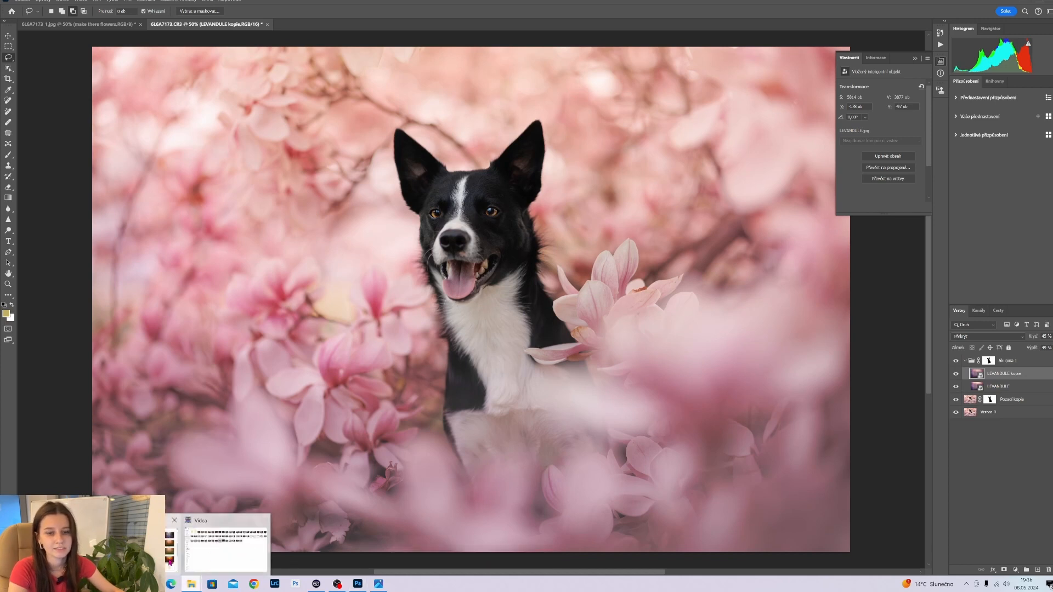
Place the chladná zima image from the PŘECHODY overlays folder into the dog photo and enlarge it to cover the whole photo.
left_click(219, 535)
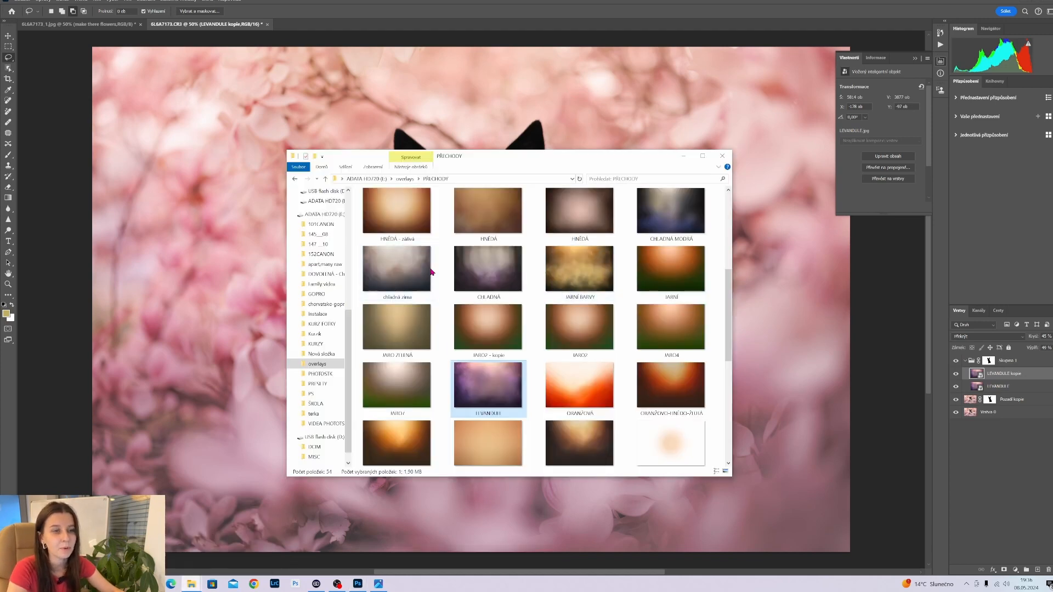
left_click(689, 154)
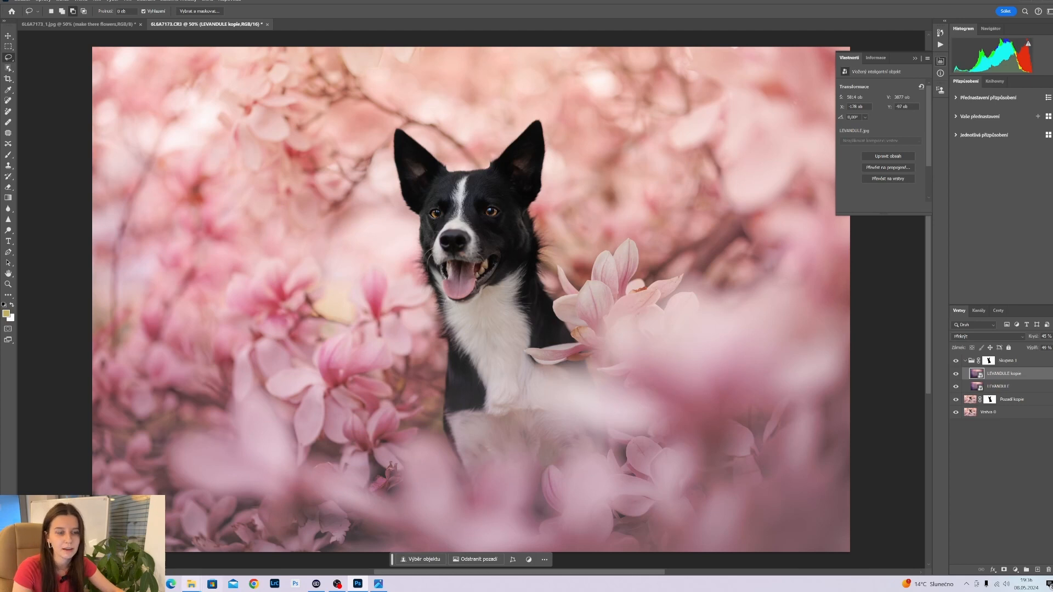
left_click(219, 537)
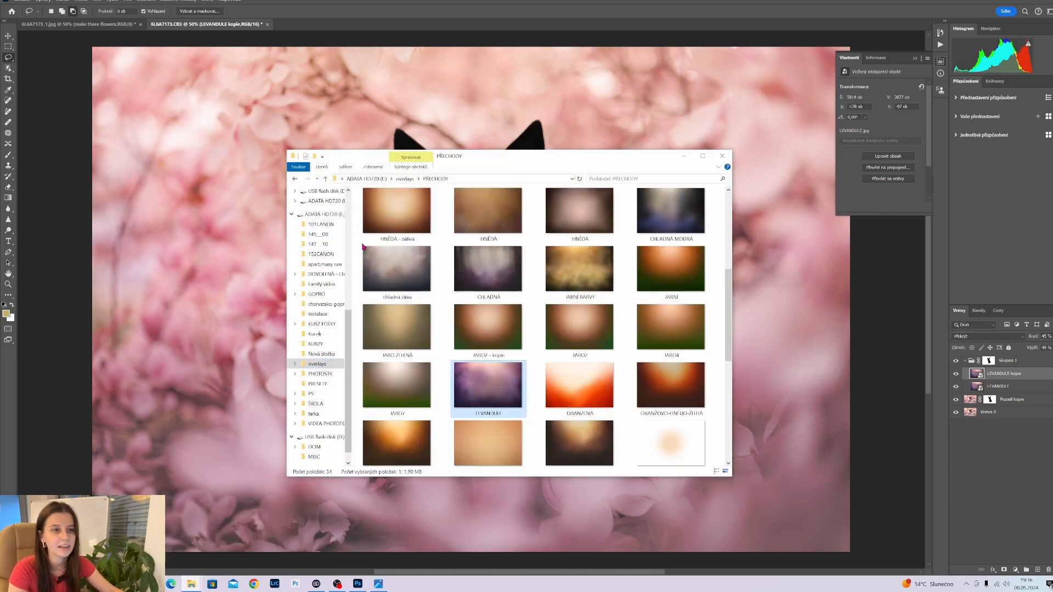
left_click_drag(420, 263, 779, 248)
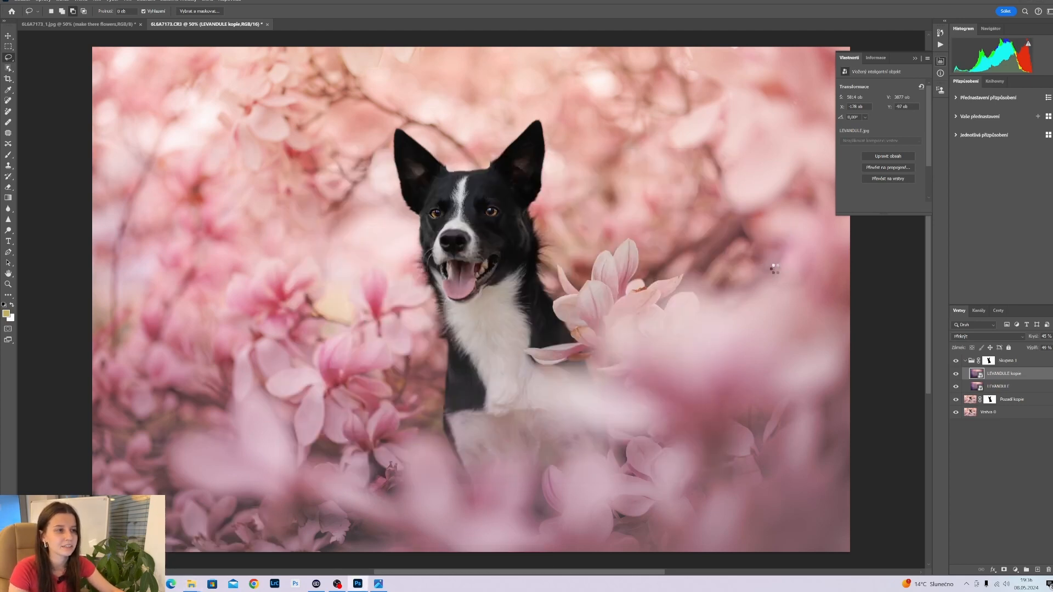
left_click_drag(526, 304, 501, 284)
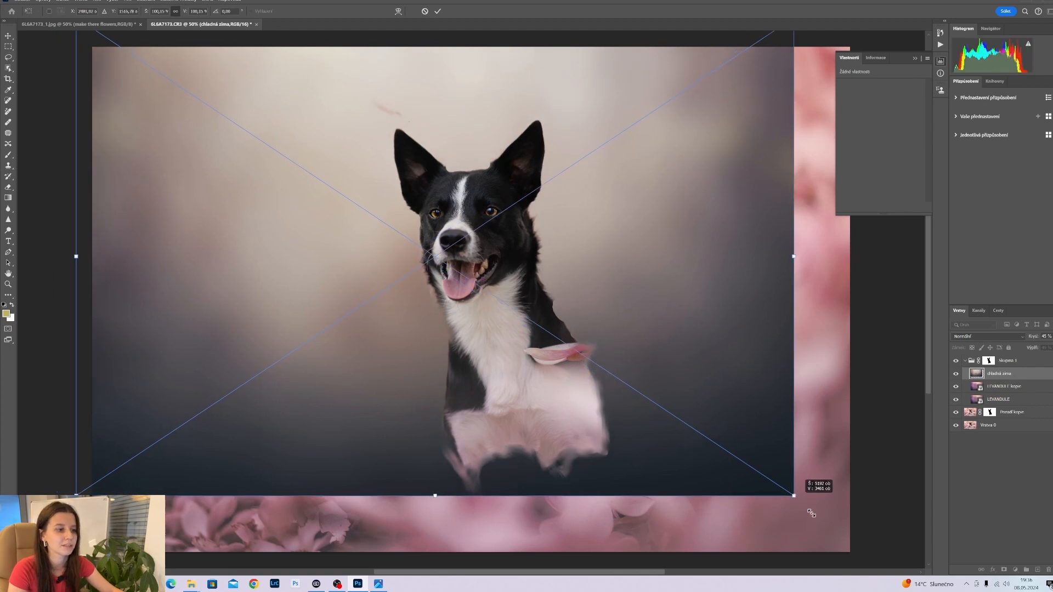
left_click_drag(784, 494, 879, 552)
key("Return")
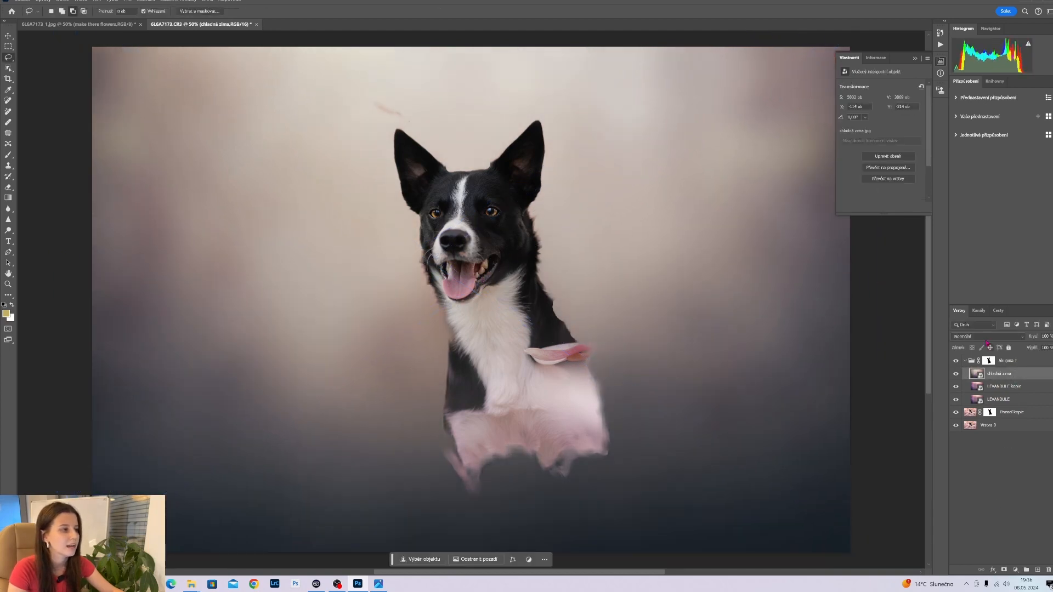
Blend the chladná zima overlay as Hard Light (Tvrdé světlo) with 59% opacity and 57% fill, and compare the photo without it.
left_click(987, 336)
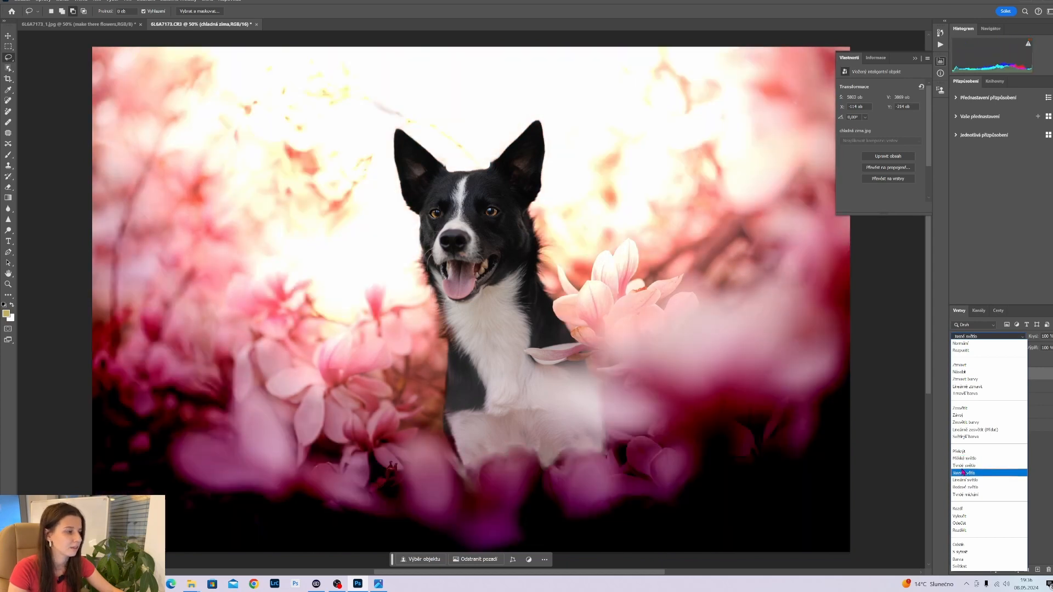
left_click(966, 466)
left_click(1048, 348)
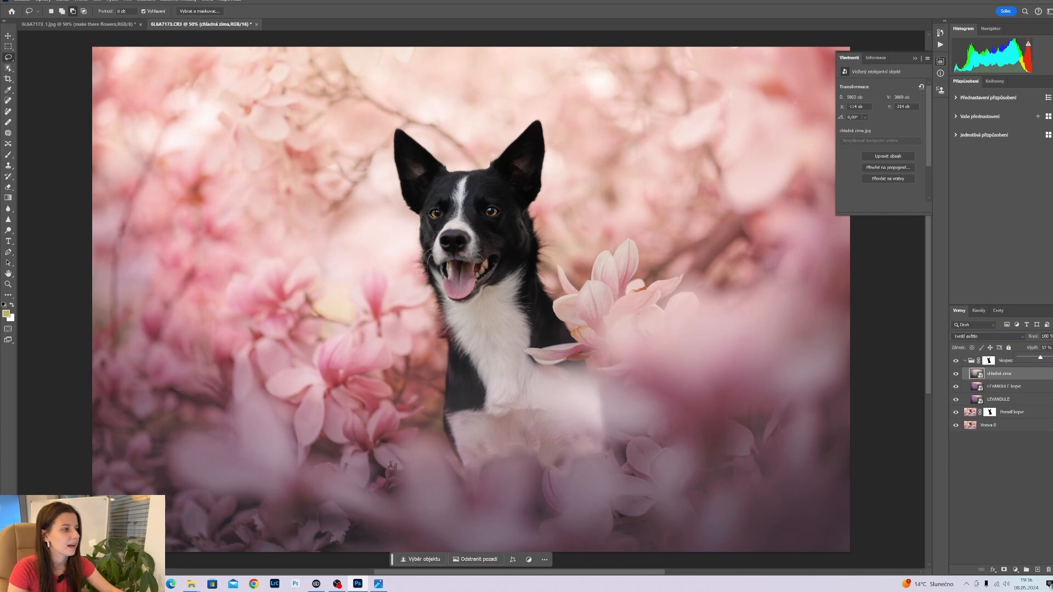
left_click(956, 374)
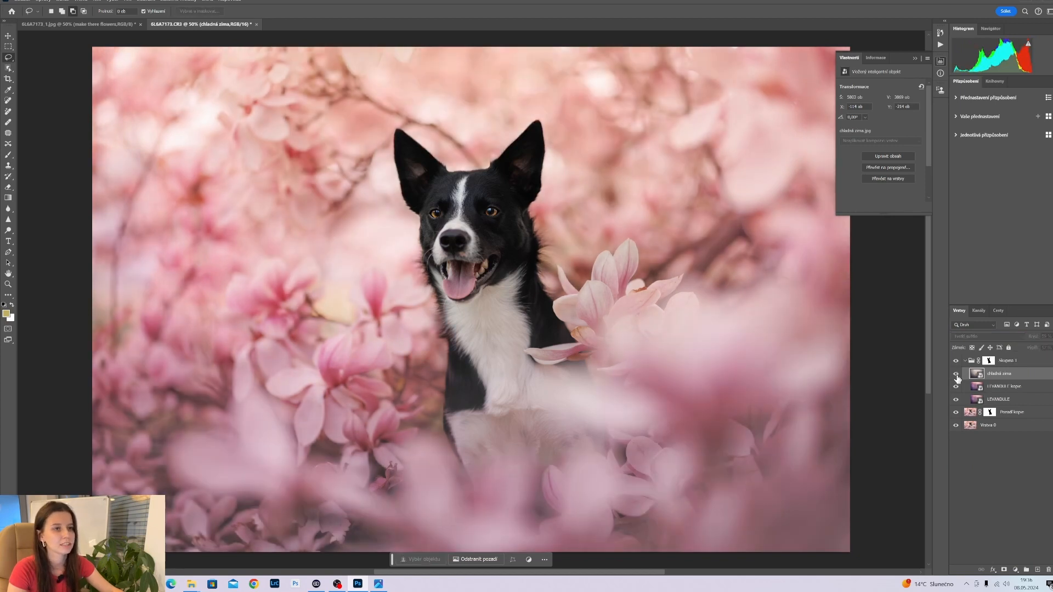
left_click(956, 374)
left_click(955, 374)
left_click(956, 374)
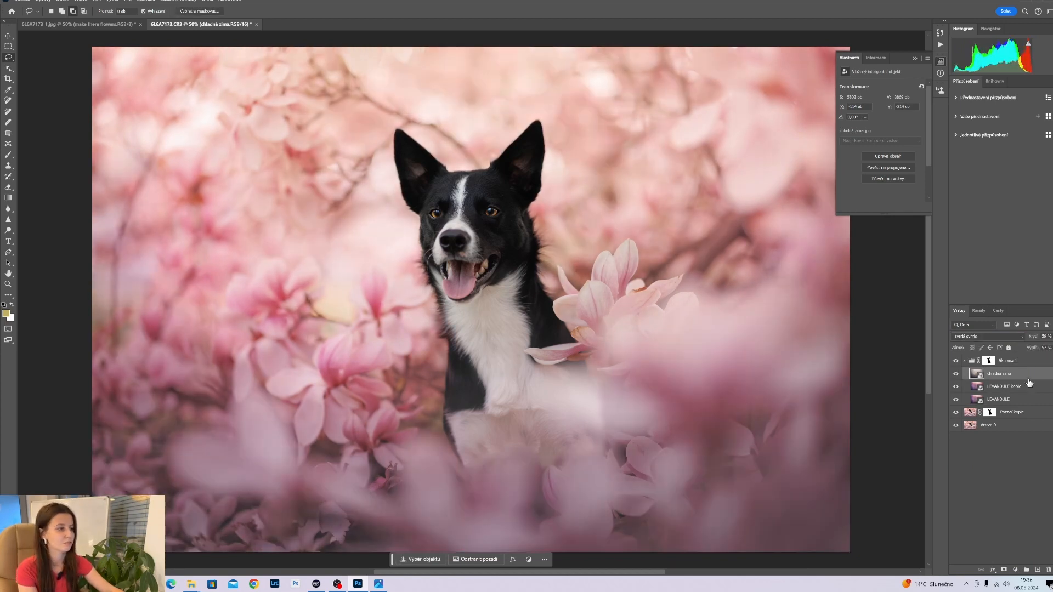
Duplicate the chladná zima overlay, set the copy to 37% opacity and 26% fill, and compare the photo without both layers.
left_click_drag(1029, 382, 1037, 570)
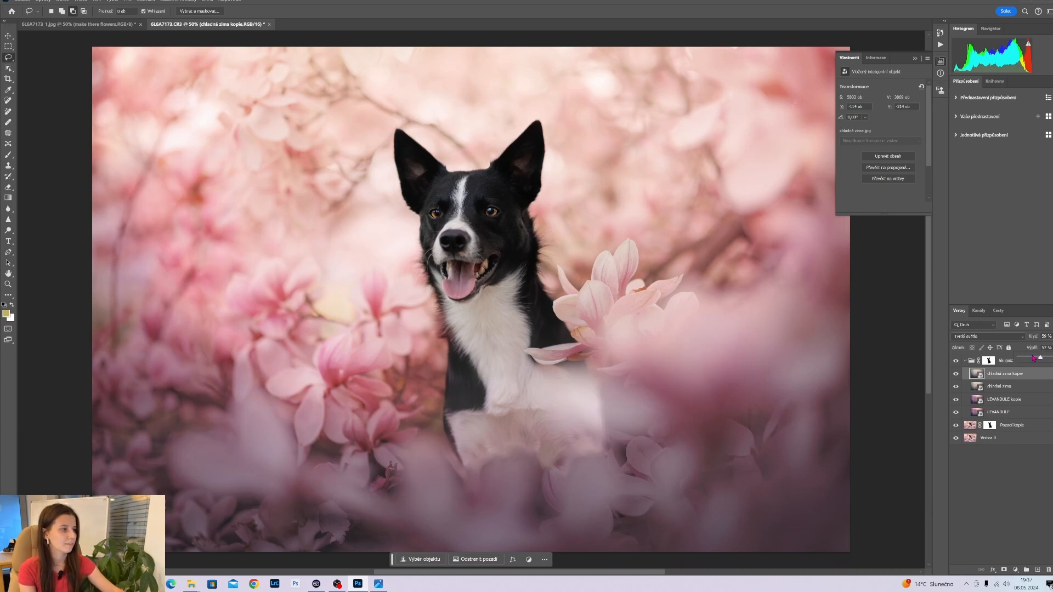
left_click_drag(1033, 359, 1035, 348)
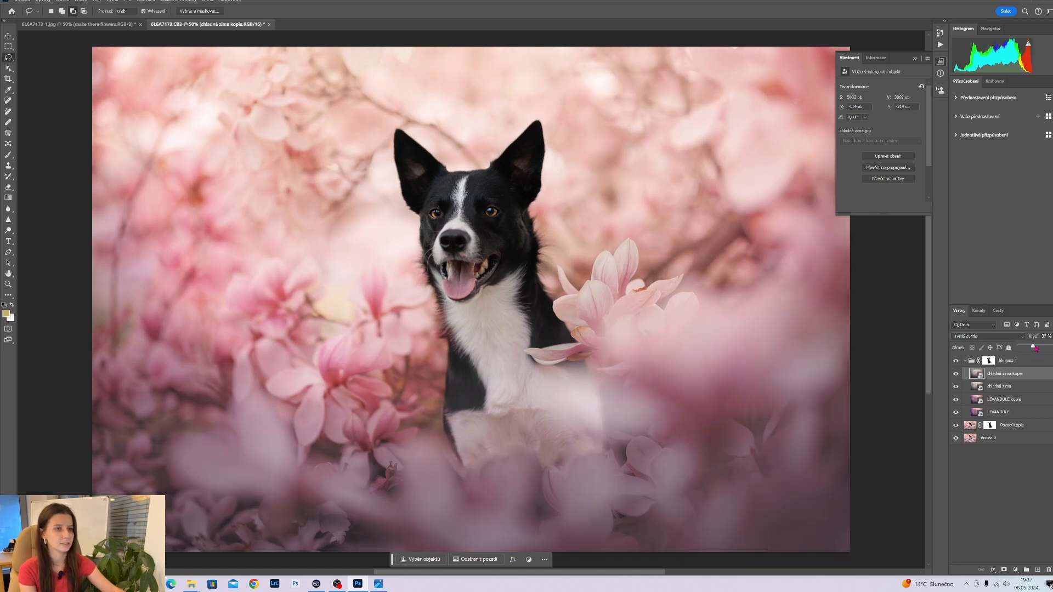
left_click(956, 374)
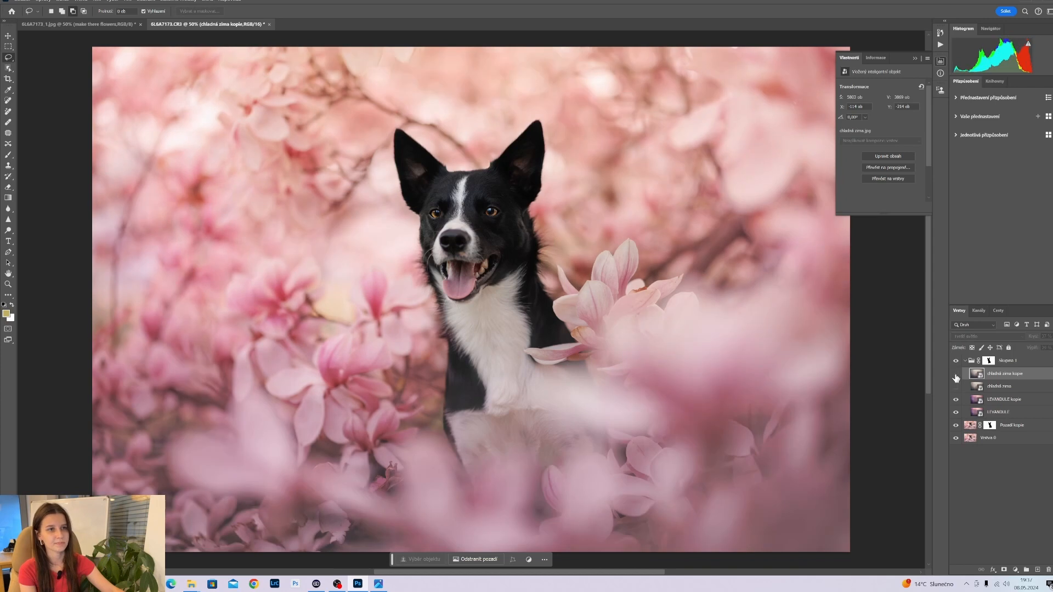
left_click(955, 374)
left_click(955, 385)
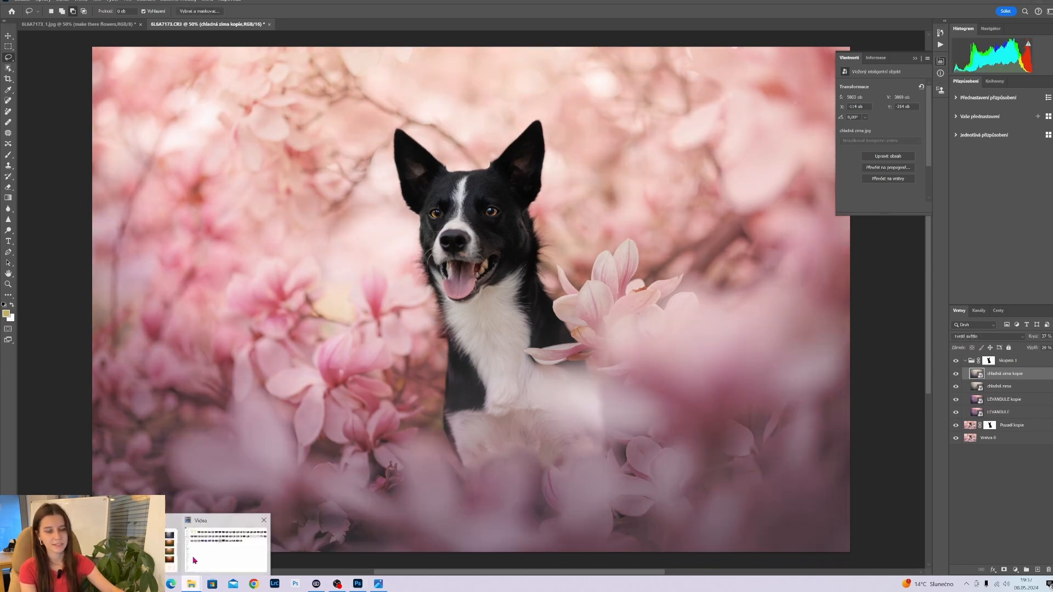
Place the SLUNCE image from the PŘECHODY folder into the photo, enlarge it and position its glow above and beside the dog's ears.
left_click(191, 586)
left_click(682, 441)
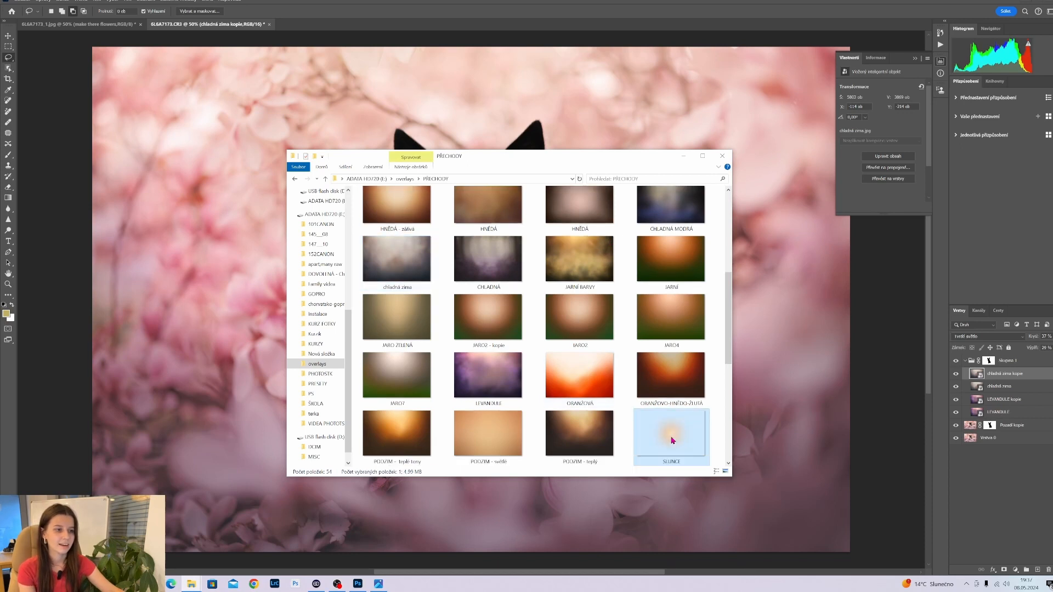
left_click_drag(682, 437, 815, 250)
left_click_drag(561, 271, 453, 94)
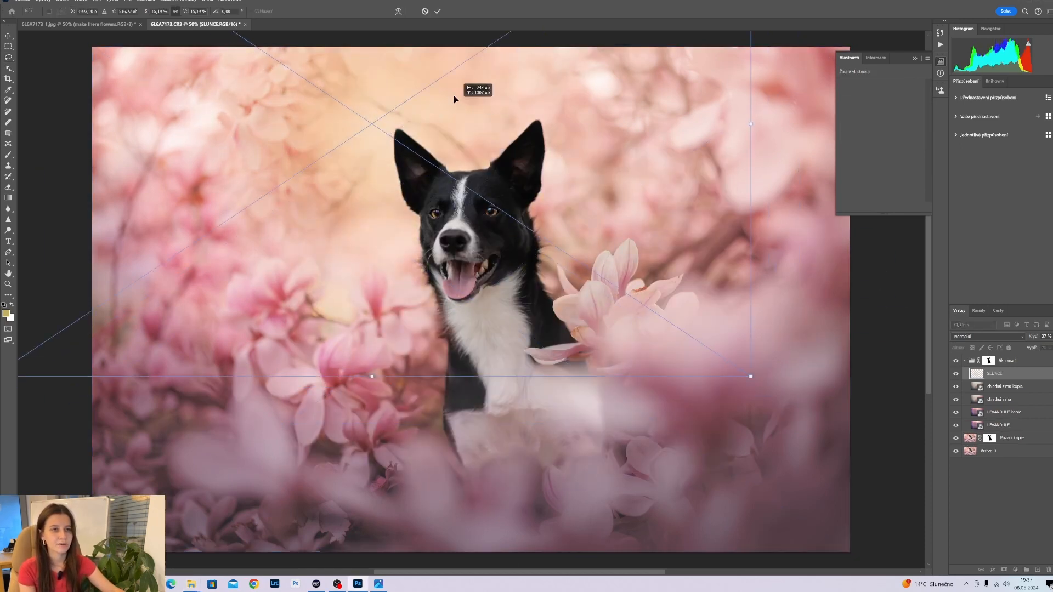
left_click_drag(751, 349, 855, 416)
left_click_drag(548, 274, 603, 321)
key("Return")
key("l")
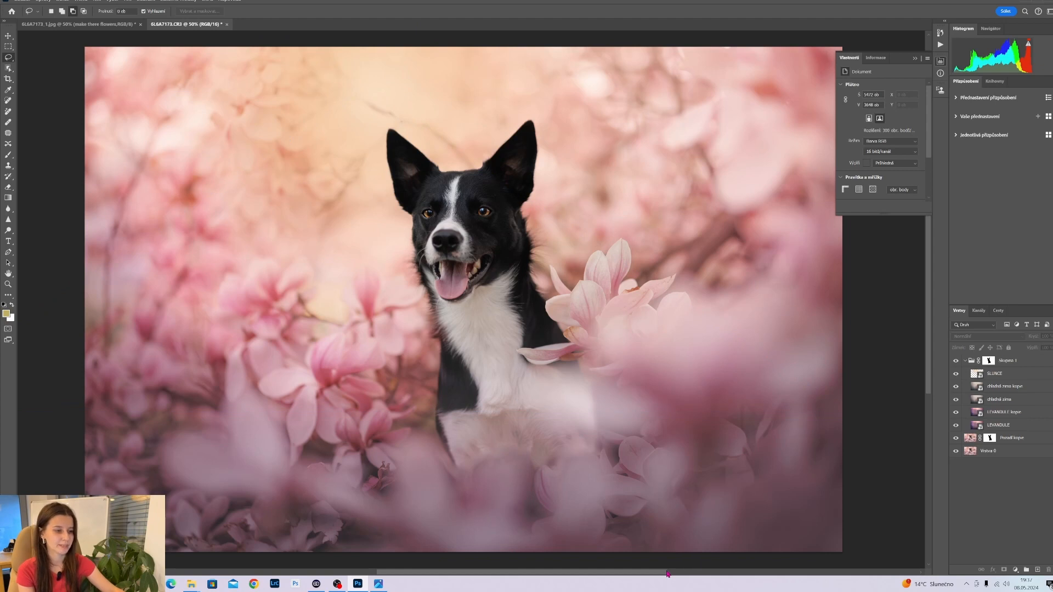
Set the SLUNCE overlay's blend mode to Hard Light (Tvrdé světlo).
scroll(713, 548, "left", 3)
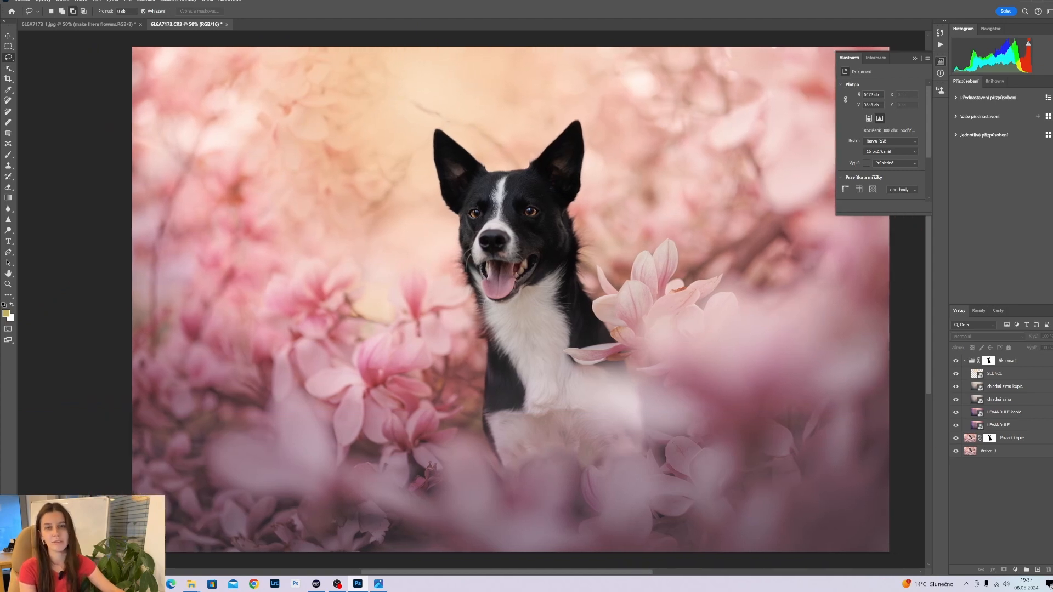
left_click(1010, 374)
left_click(984, 336)
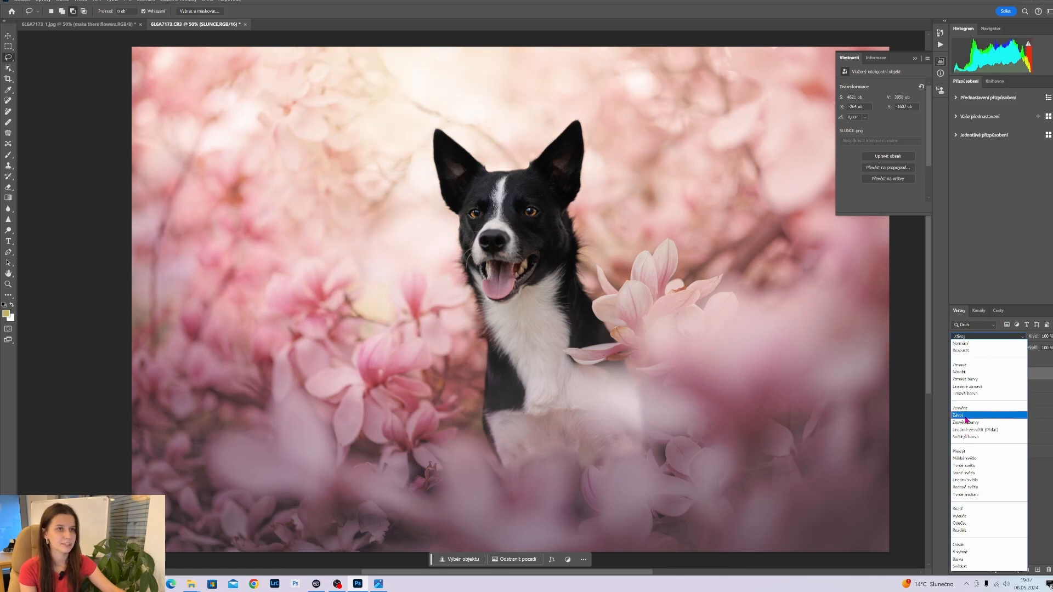
left_click(963, 465)
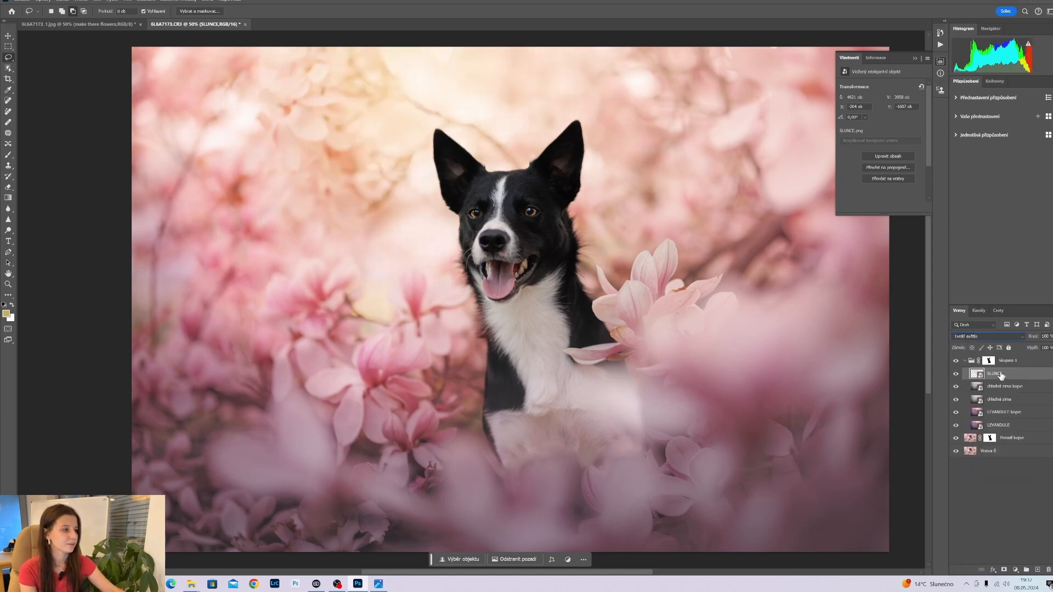
Duplicate the SLUNCE overlay and move the copy so its glow lies in the photo's upper right area.
left_click_drag(1017, 378, 1025, 570)
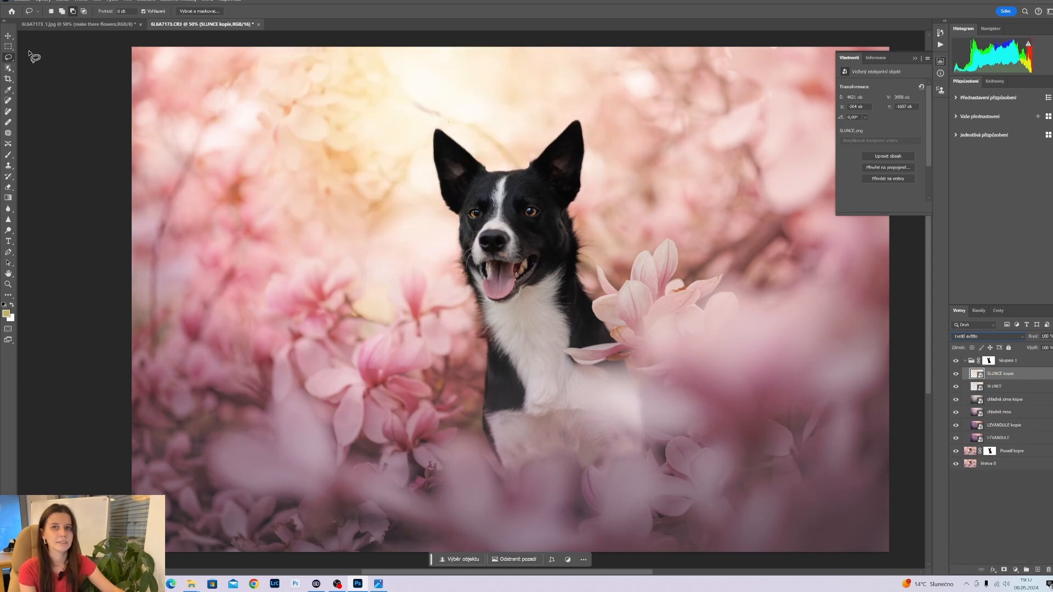
double_click(976, 374)
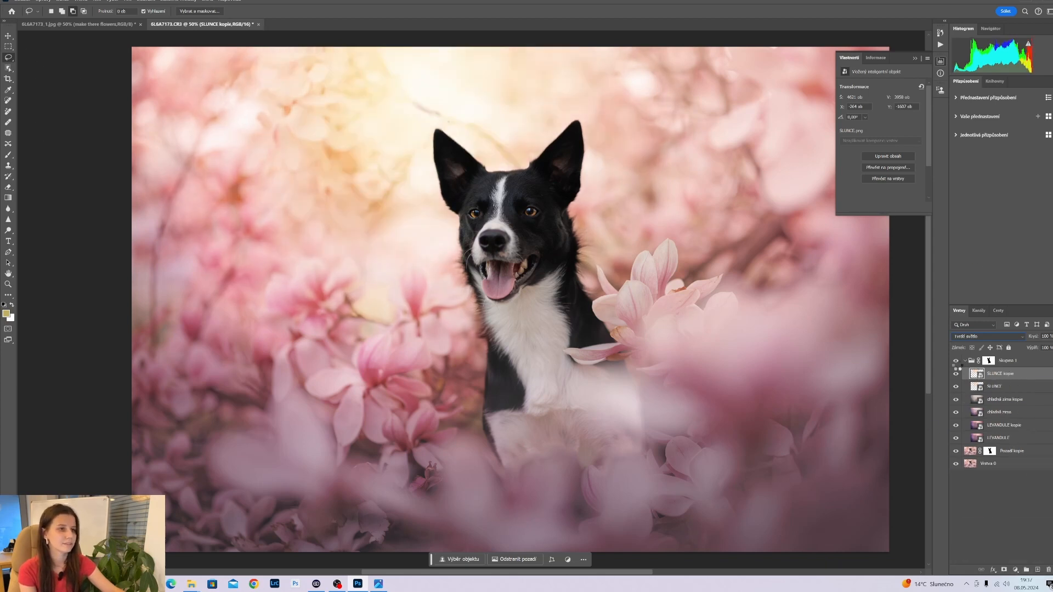
left_click(232, 28)
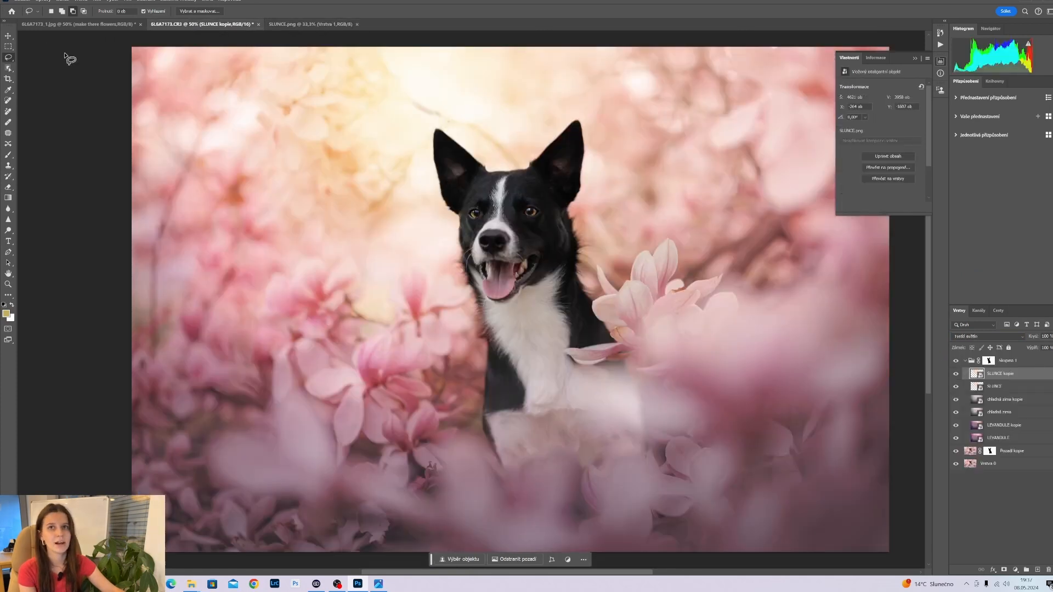
left_click(8, 35)
left_click_drag(735, 371, 601, 22)
scroll(580, 271, "down", 2)
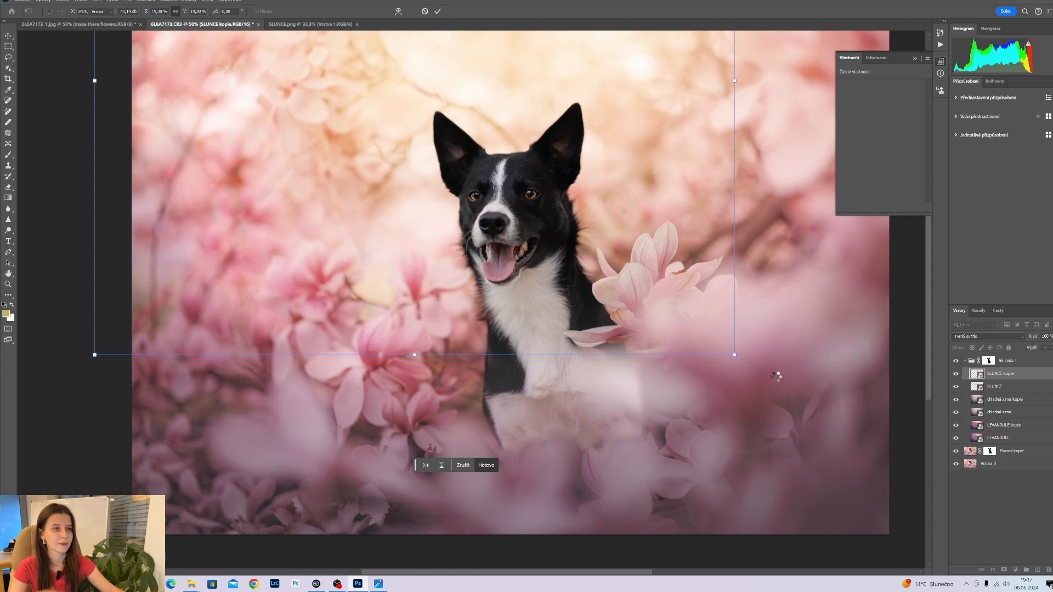
key("Return")
Compare the photo without the first SLUNCE copy, duplicate the original SLUNCE overlay again and move this copy towards the photo's upper left corner.
scroll(651, 572, "right", 2)
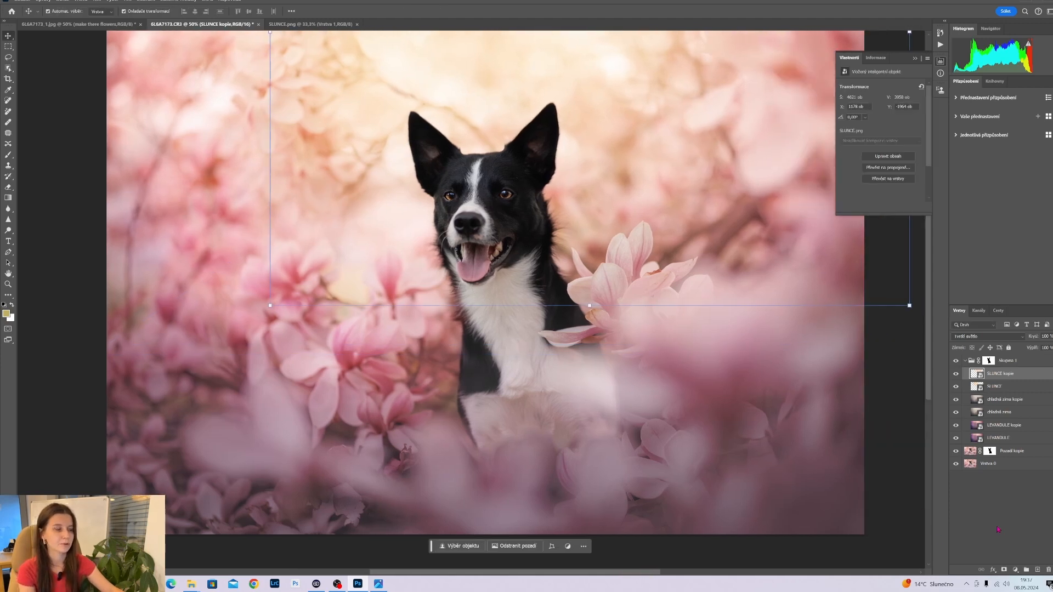
left_click(719, 555)
left_click(990, 387)
left_click(955, 374)
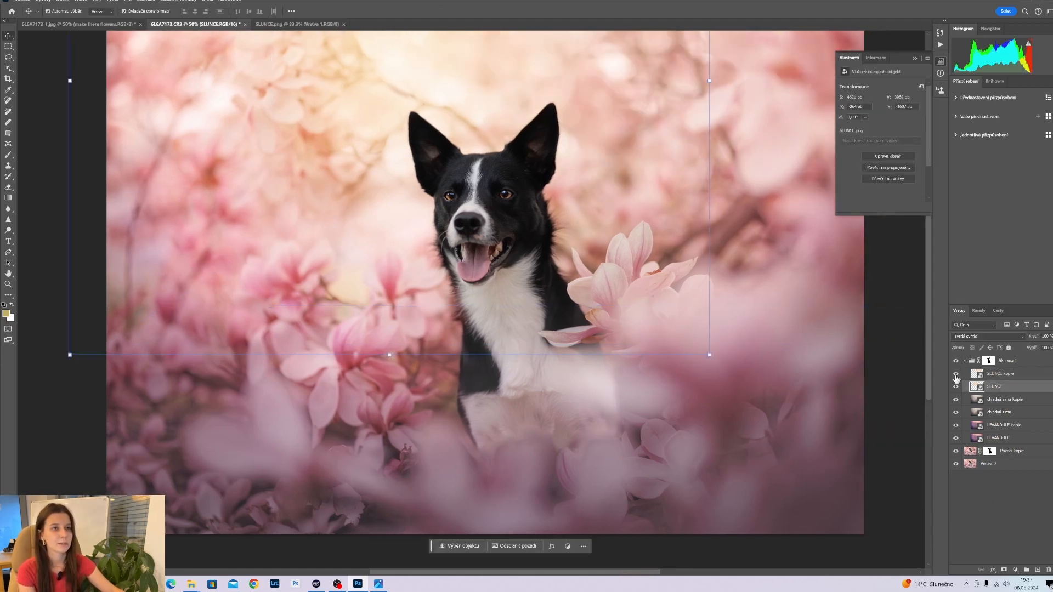
left_click(956, 373)
left_click_drag(1012, 390, 1037, 571)
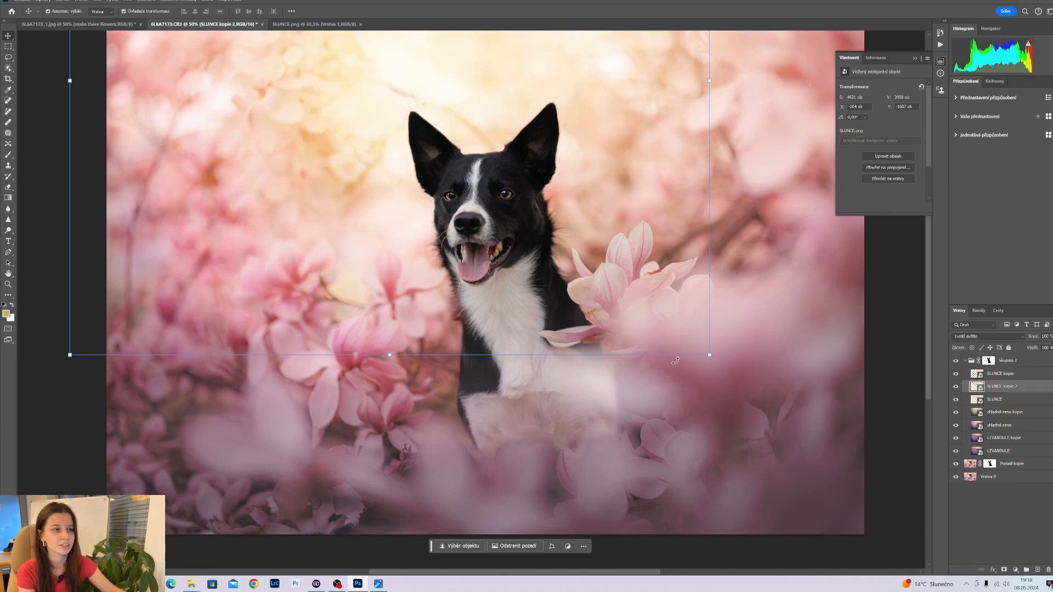
left_click_drag(709, 355, 458, 252)
left_click(1011, 536)
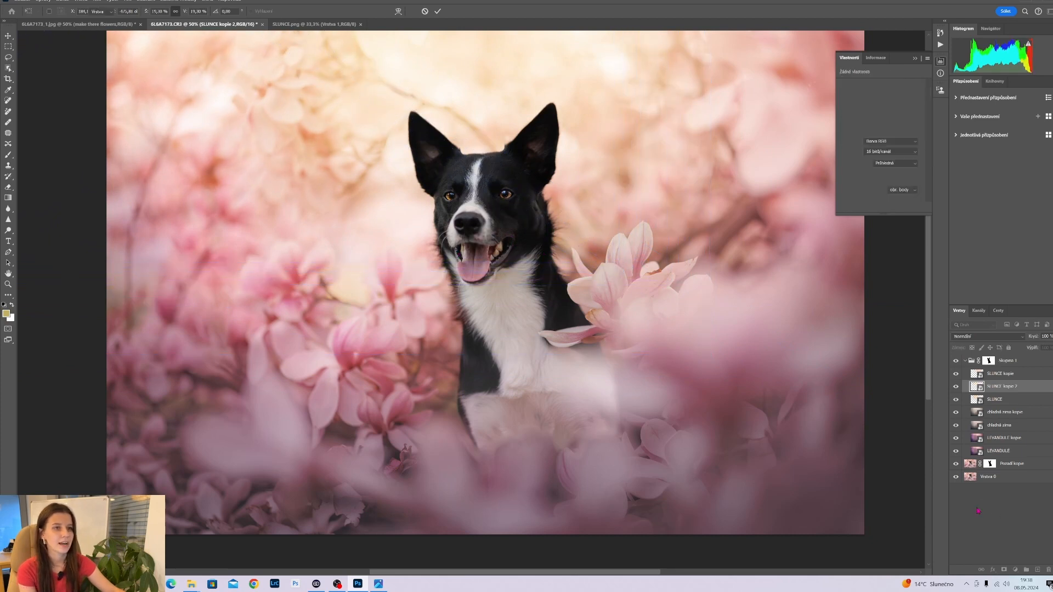
Reduce the fill of the second SLUNCE copy and set the original SLUNCE overlay's fill to 74%.
left_click(1007, 386)
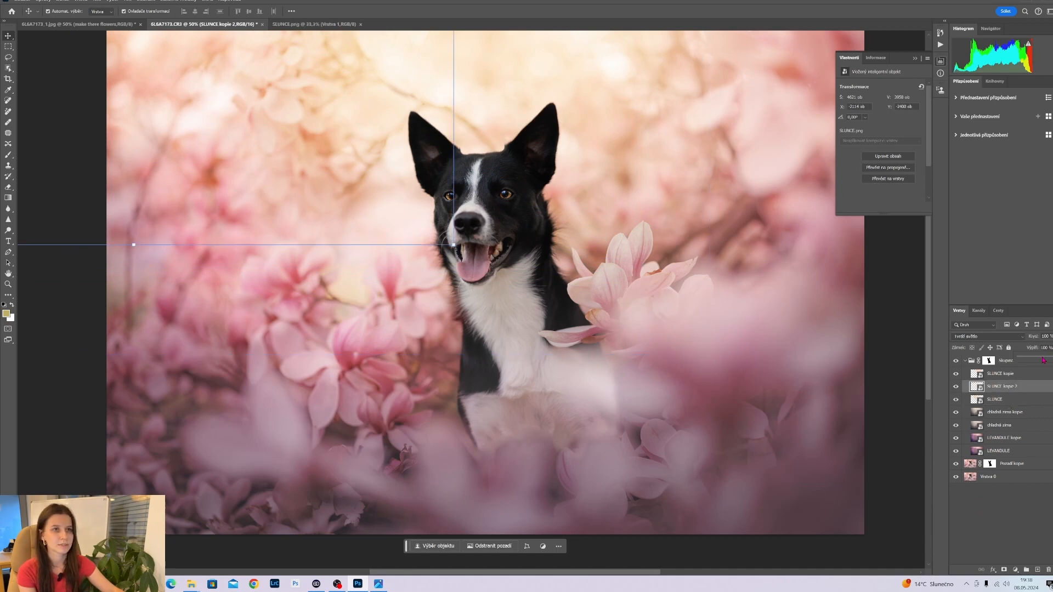
left_click_drag(1043, 360, 1041, 359)
left_click(1024, 400)
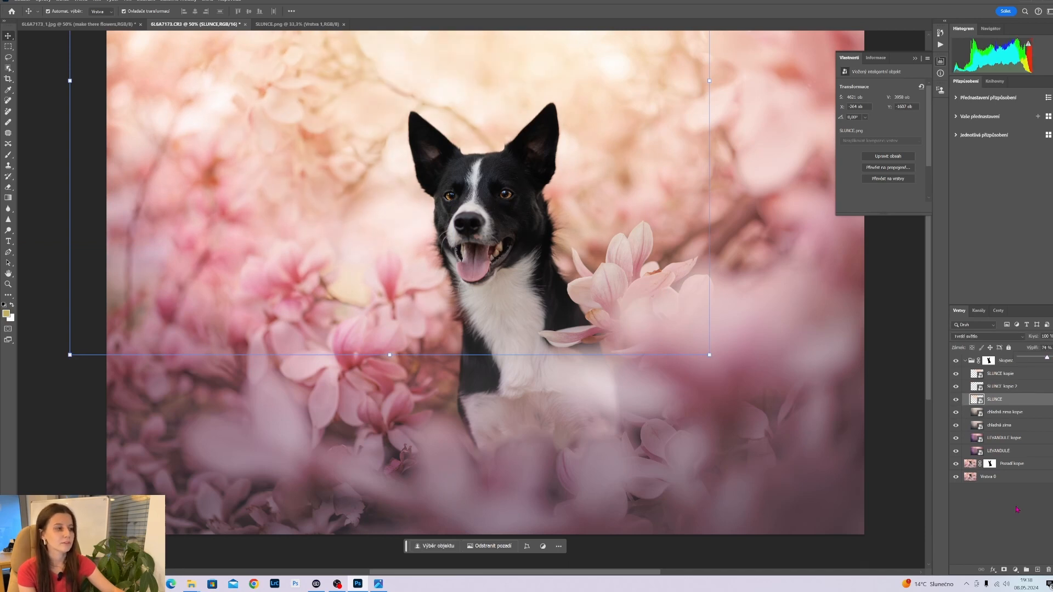
left_click(889, 406)
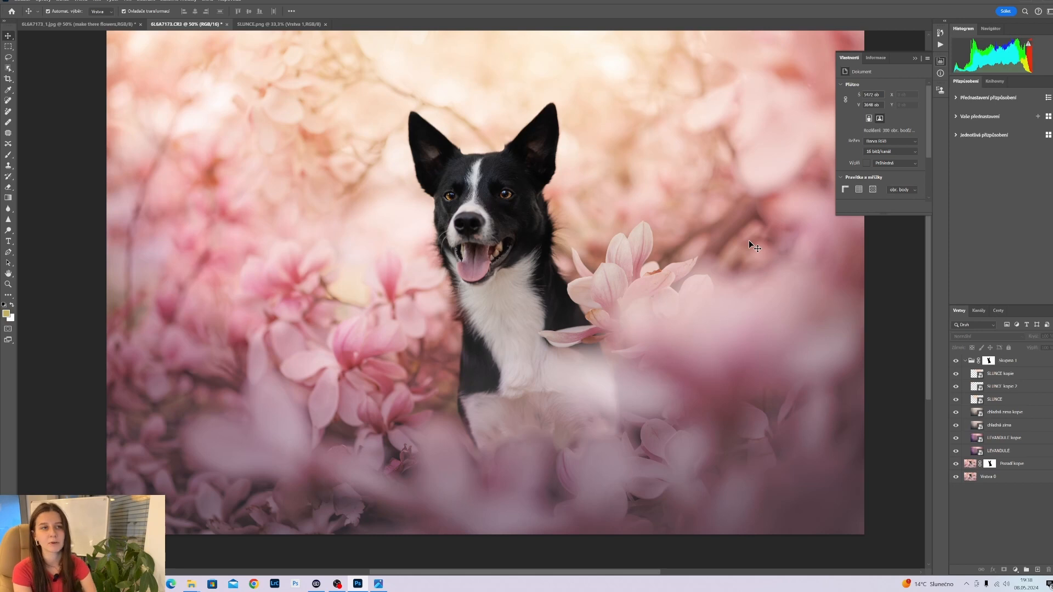
Move the first SLUNCE copy slightly upward and to the right, and compare the photo with and without it.
left_click(1035, 477)
left_click(994, 370)
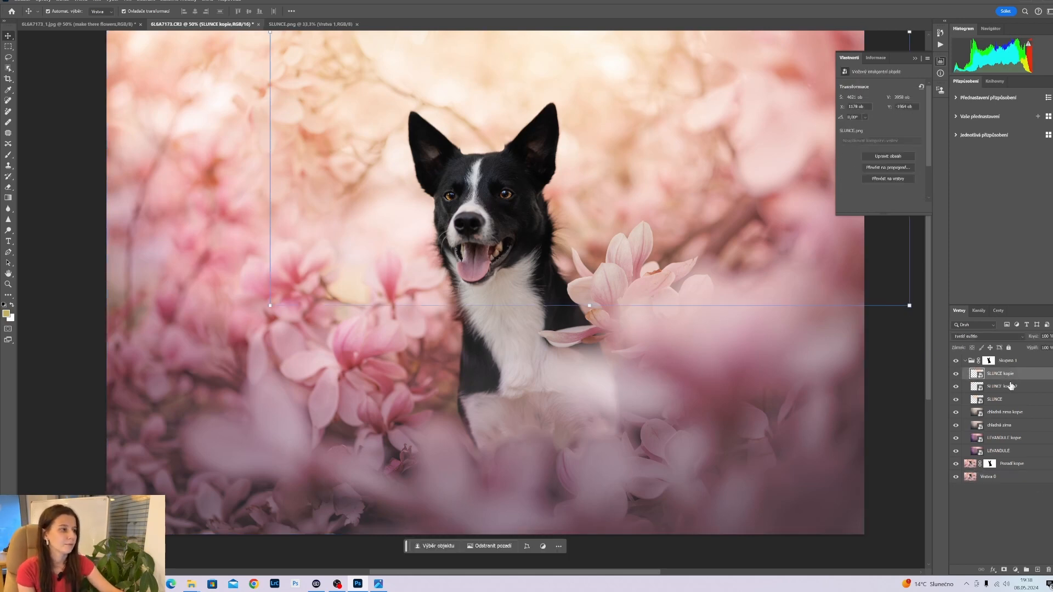
mouse_move(586, 311)
left_mouse_down()
mouse_move(594, 343)
mouse_move(593, 320)
left_mouse_up()
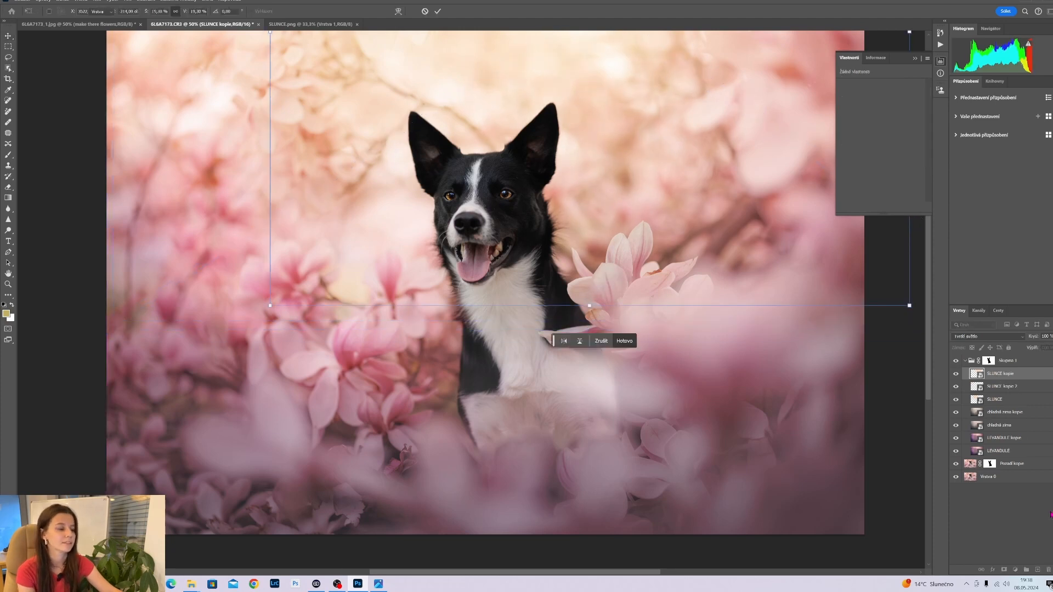
left_click(1003, 377)
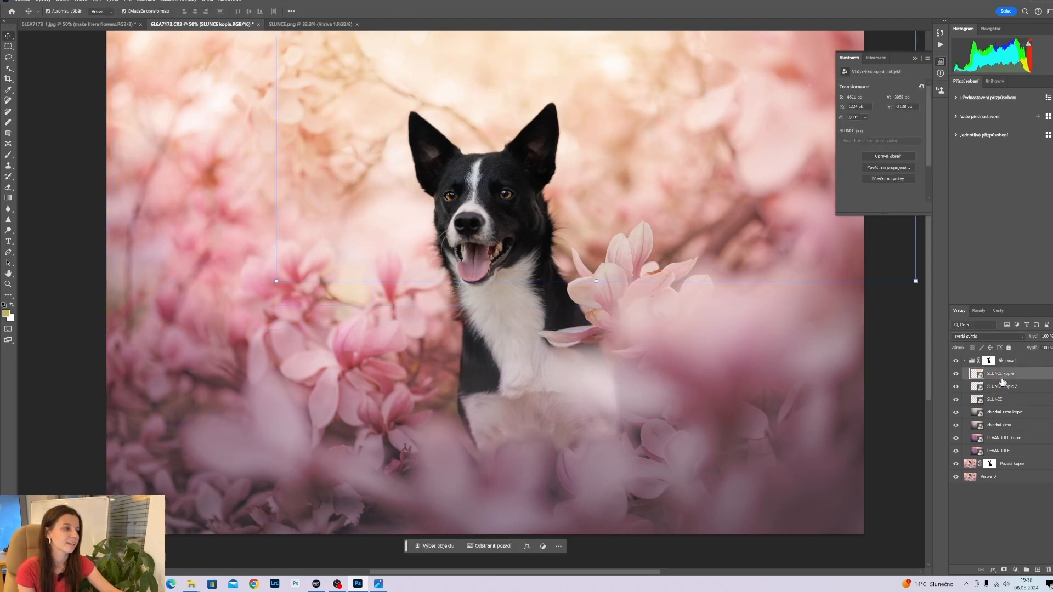
left_click(956, 376)
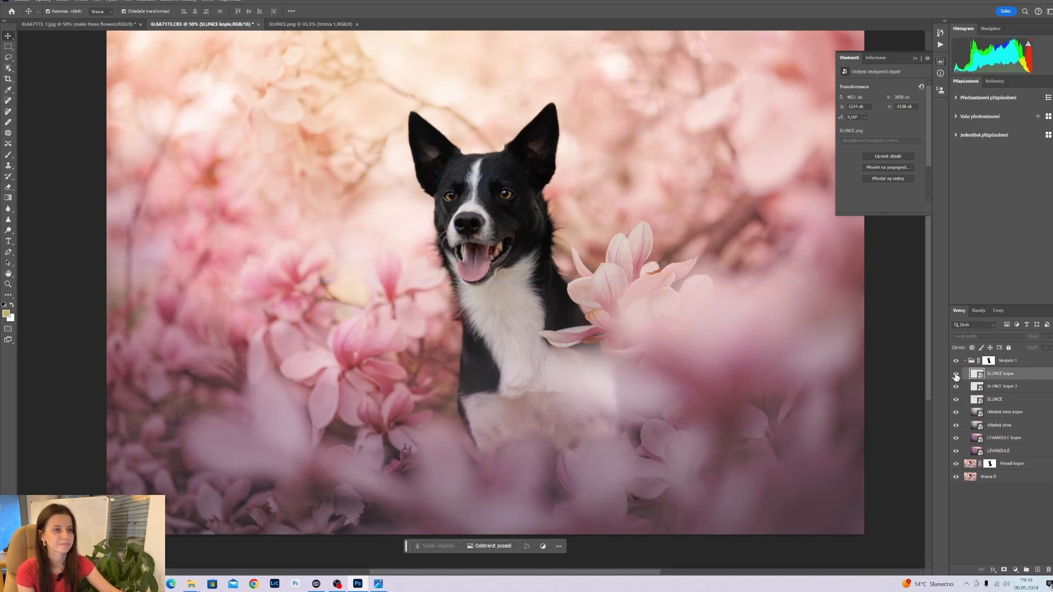
left_click(956, 376)
left_click(1039, 473)
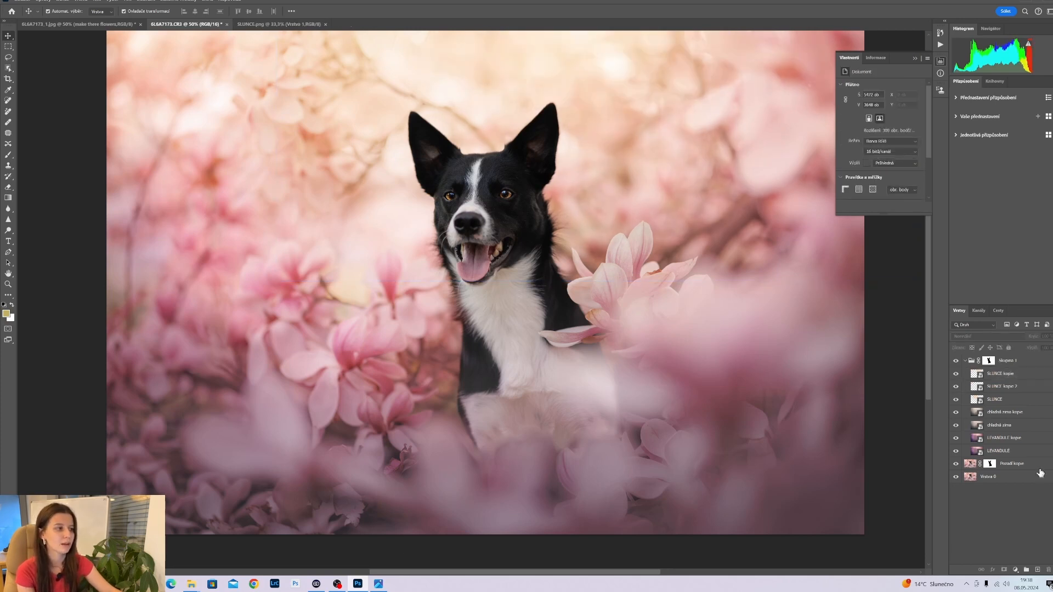
Stamp all visible layers into a new layer above the group and convert it to a smart object.
left_click(1017, 362)
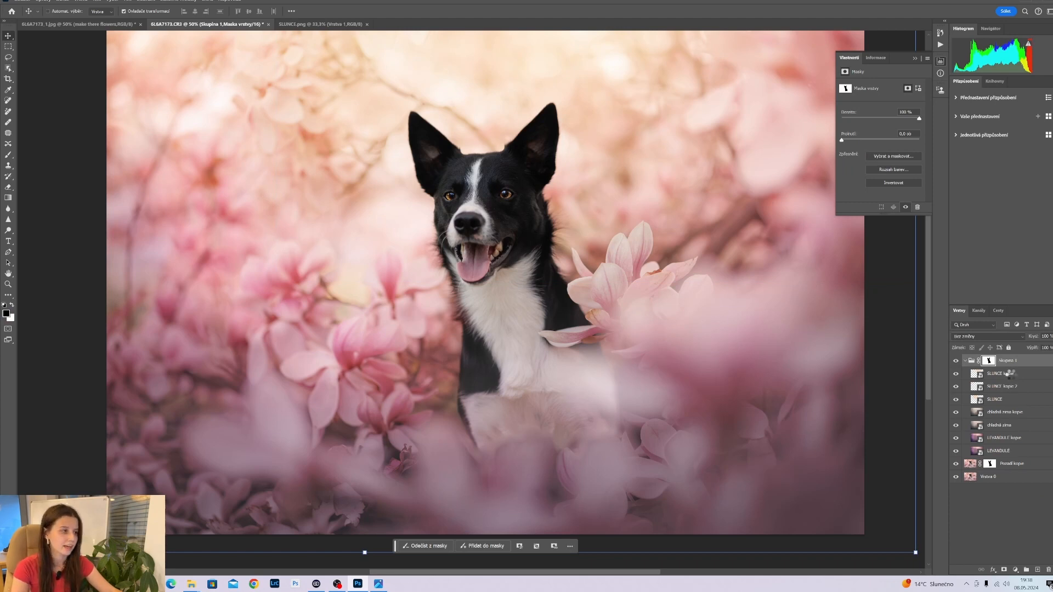
key("ctrl+shift+alt+e")
right_click(1008, 367)
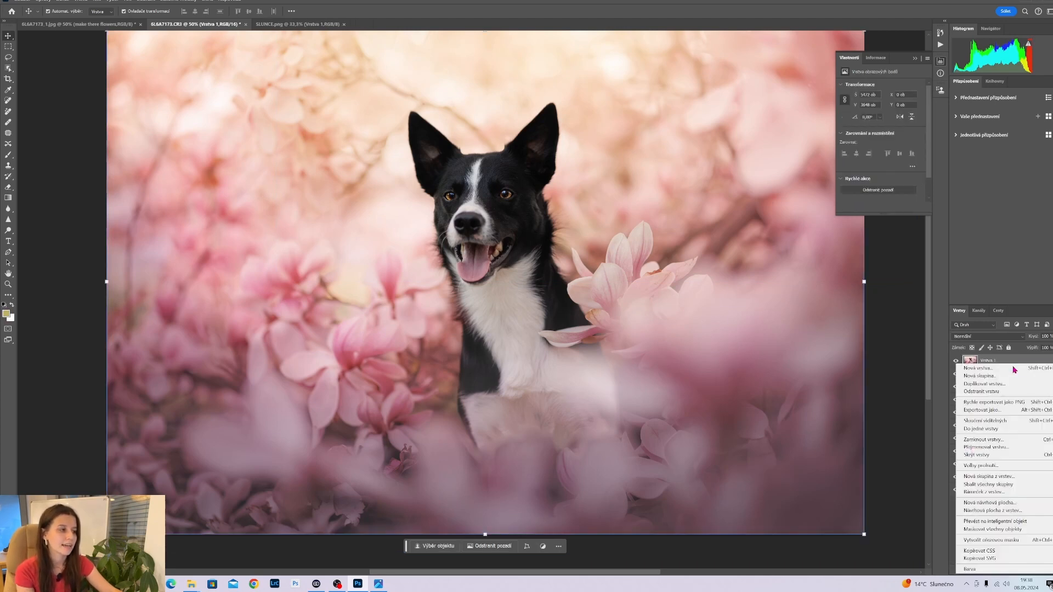
left_click(1017, 522)
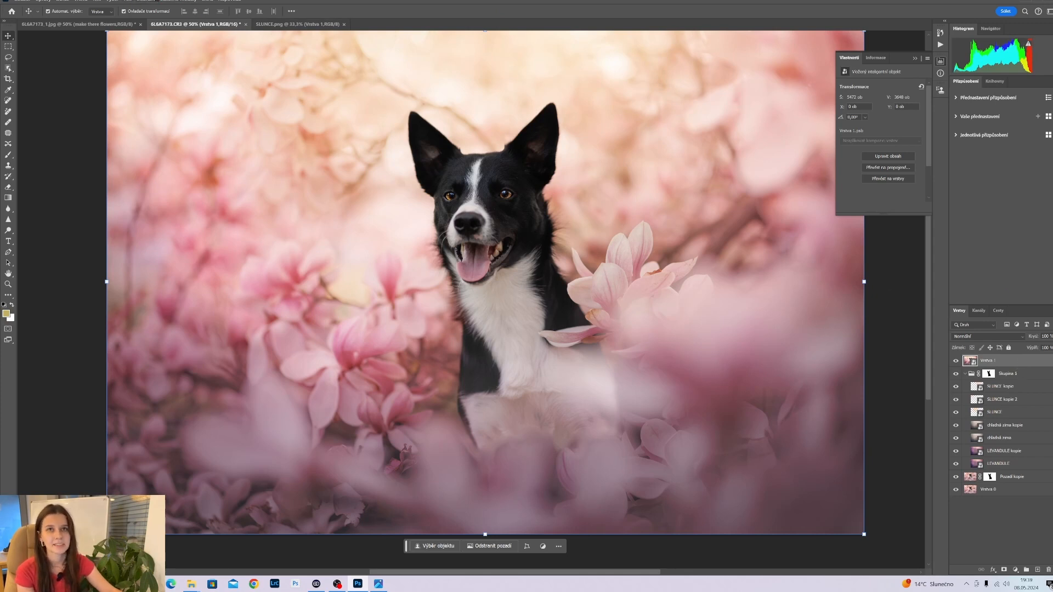
Open the merged smart object in the Camera Raw filter and slightly raise the contrast (Kontrast).
left_click(126, 1)
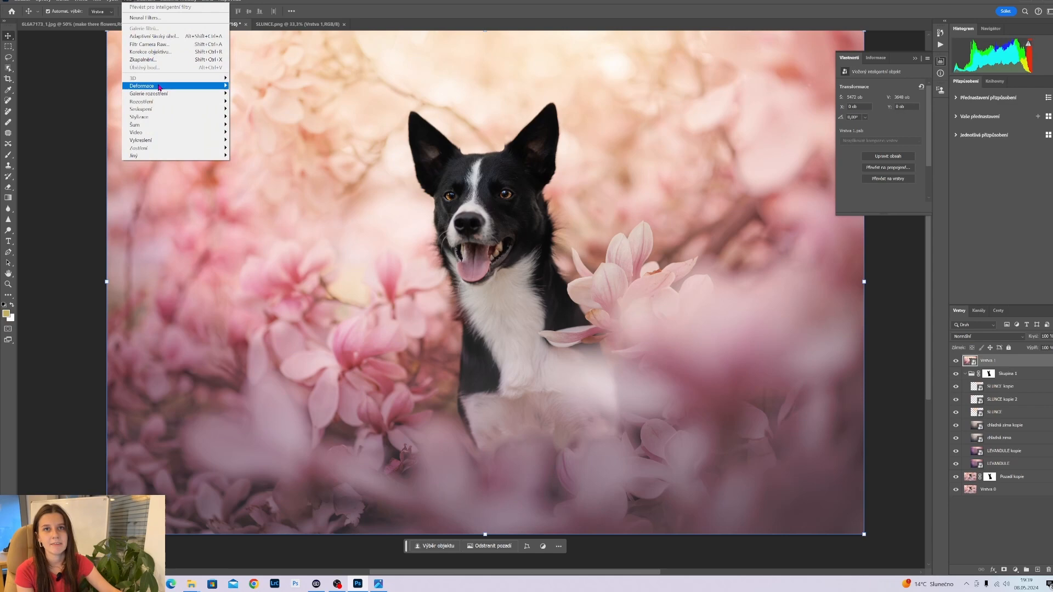
left_click(159, 43)
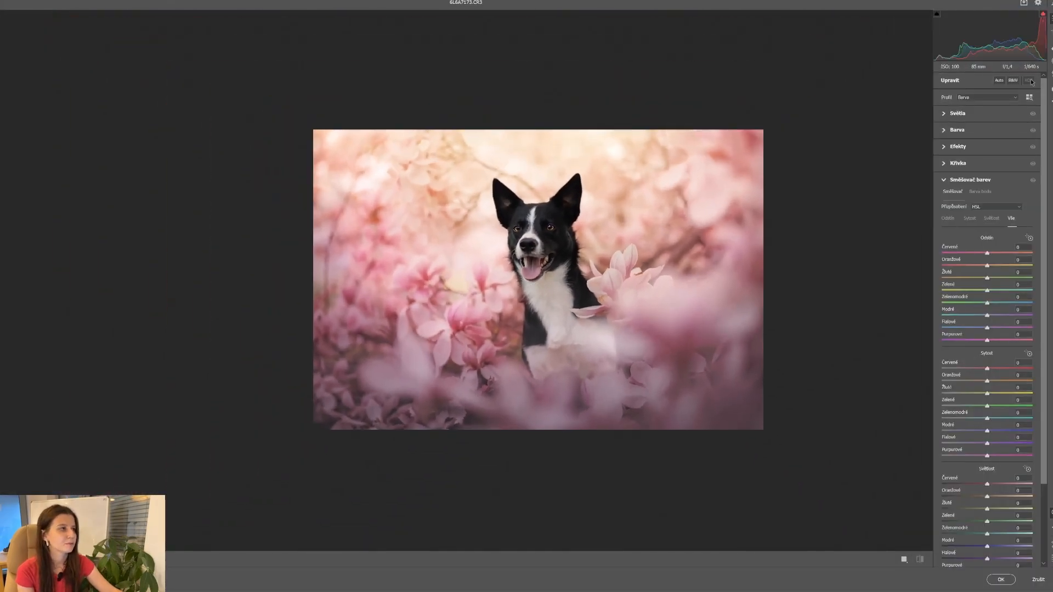
left_click(948, 114)
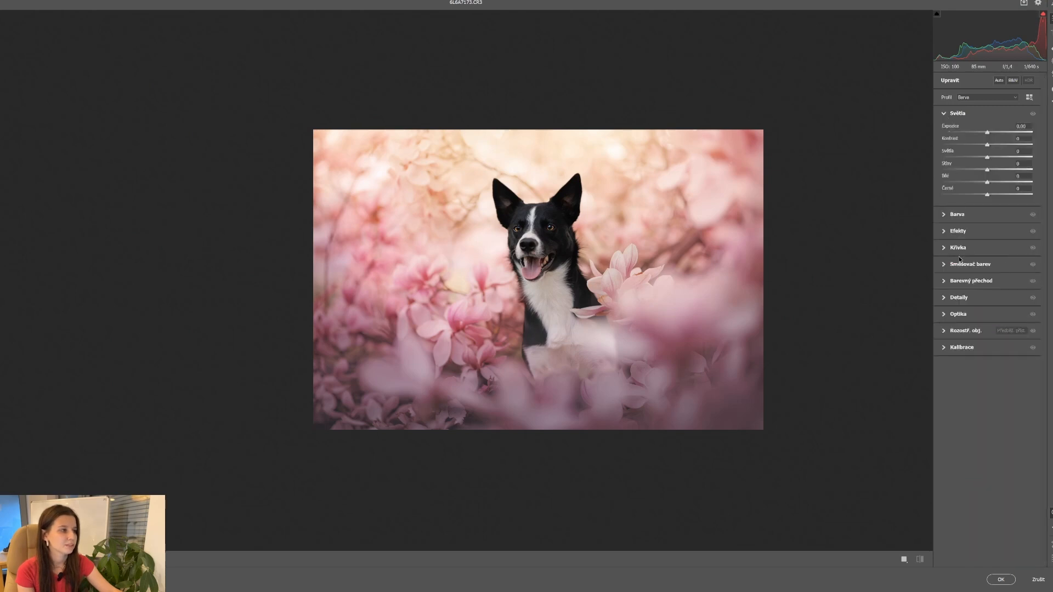
left_click(952, 265)
left_click(955, 162)
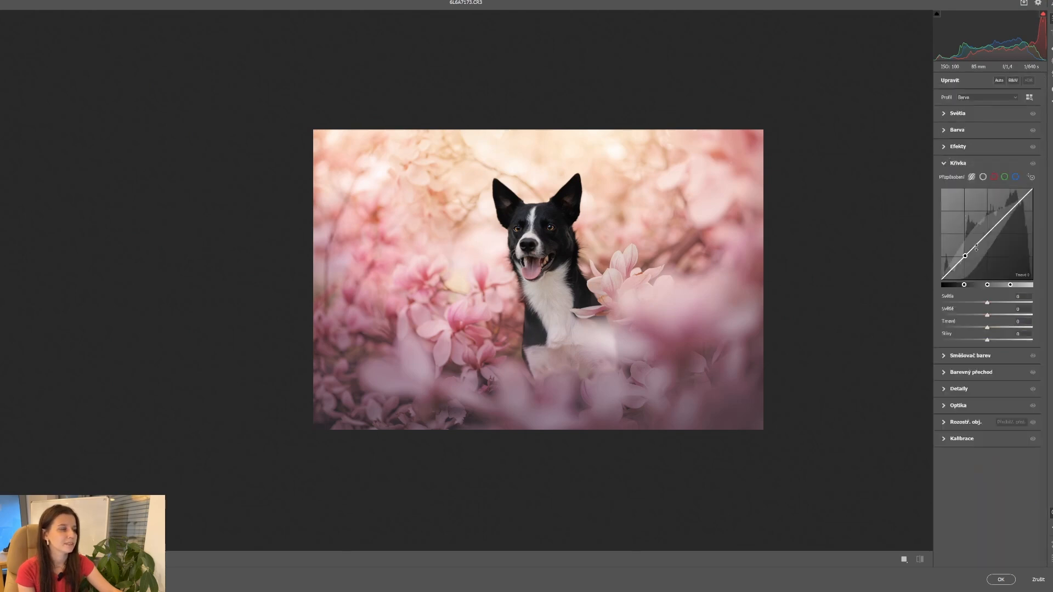
left_click(948, 114)
mouse_move(988, 145)
left_mouse_down()
mouse_move(1005, 142)
mouse_move(995, 146)
left_mouse_up()
Adjust the luminance of the midtones, shadows and highlights in the Camera Raw color grading (Barevný přechod).
left_click(947, 226)
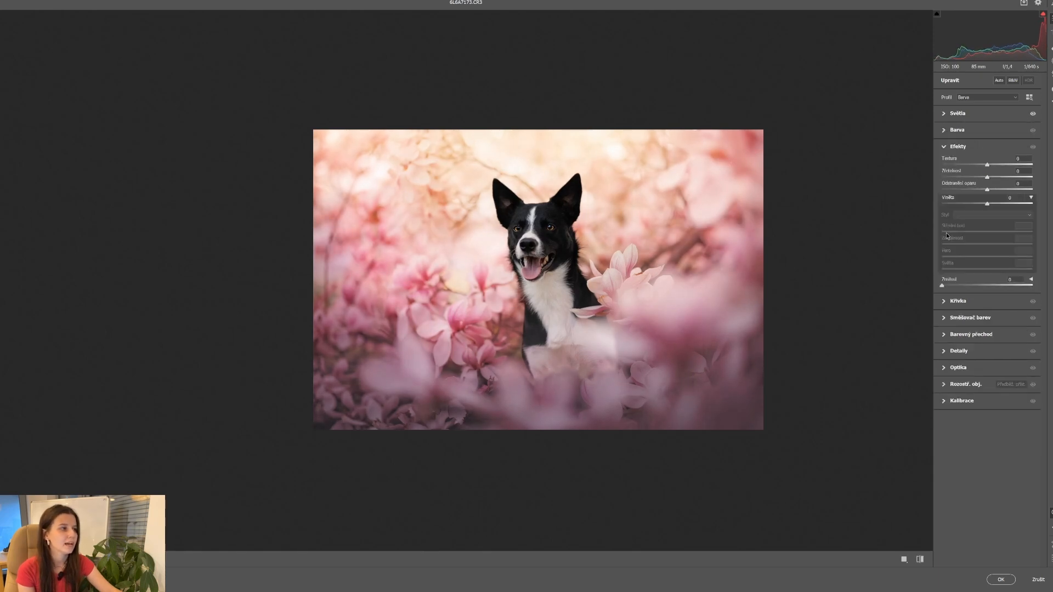
left_click(946, 305)
left_click(953, 357)
scroll(965, 466, "down", 1)
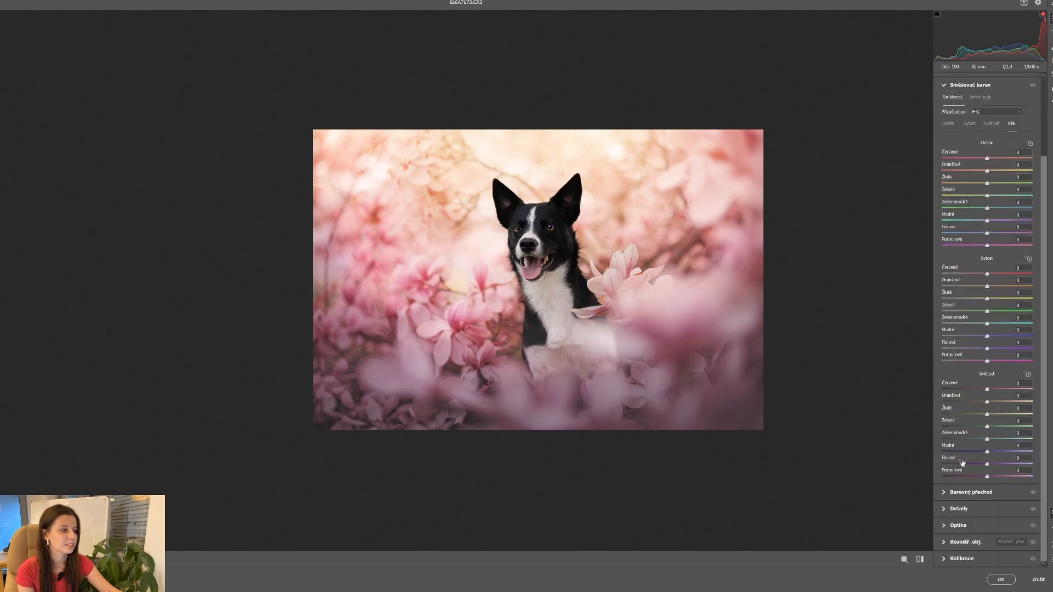
left_click(966, 495)
left_click_drag(987, 282, 992, 285)
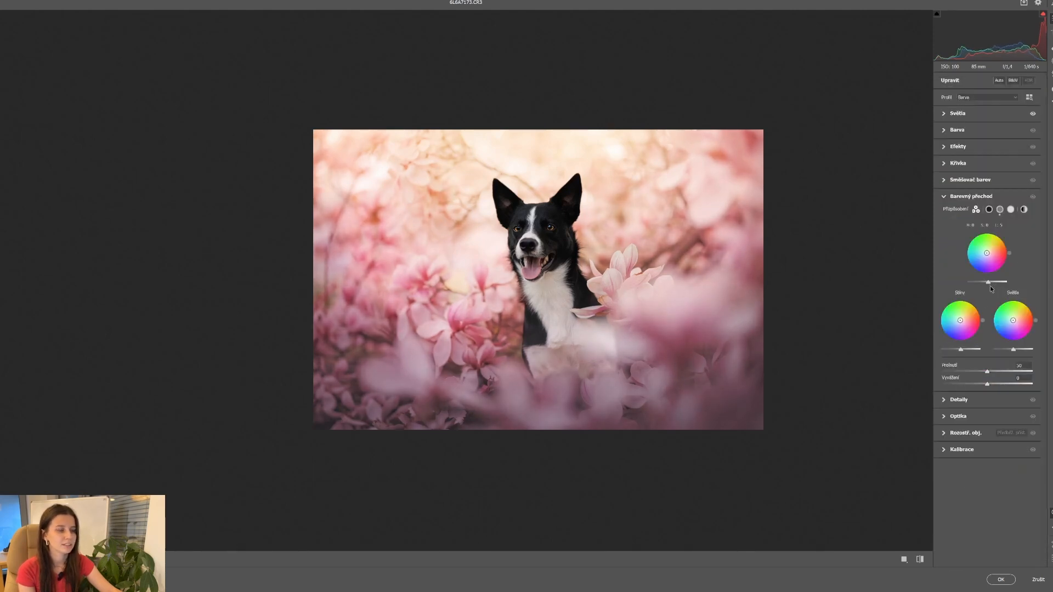
left_click_drag(960, 349, 1007, 352)
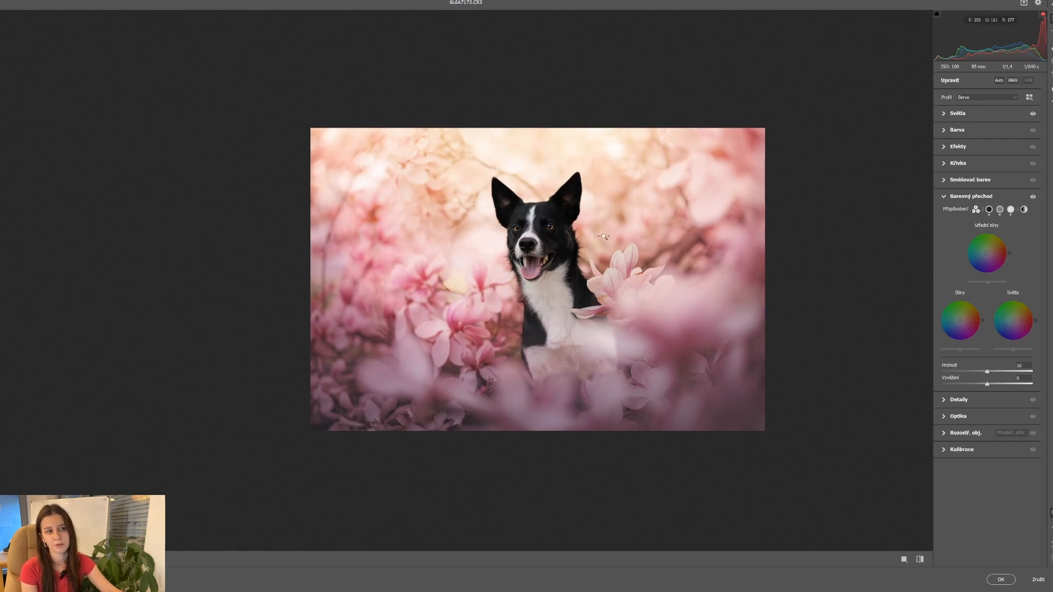
Create a brush mask and paint it over the blurred blossoms along the photo's lower part.
left_click(394, 156)
scroll(527, 176, "down", 2)
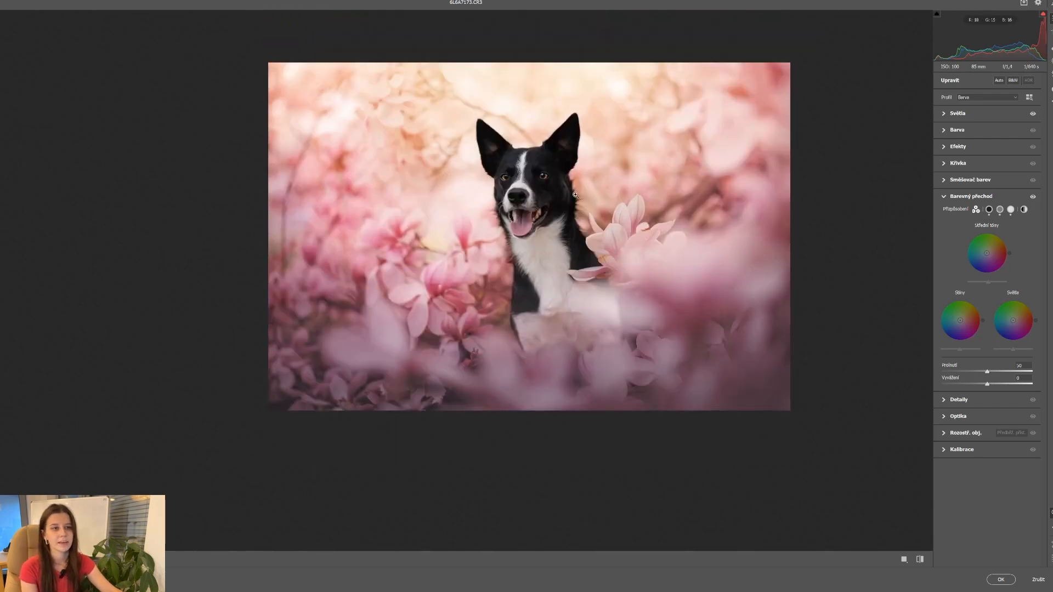
scroll(664, 190, "down", 2)
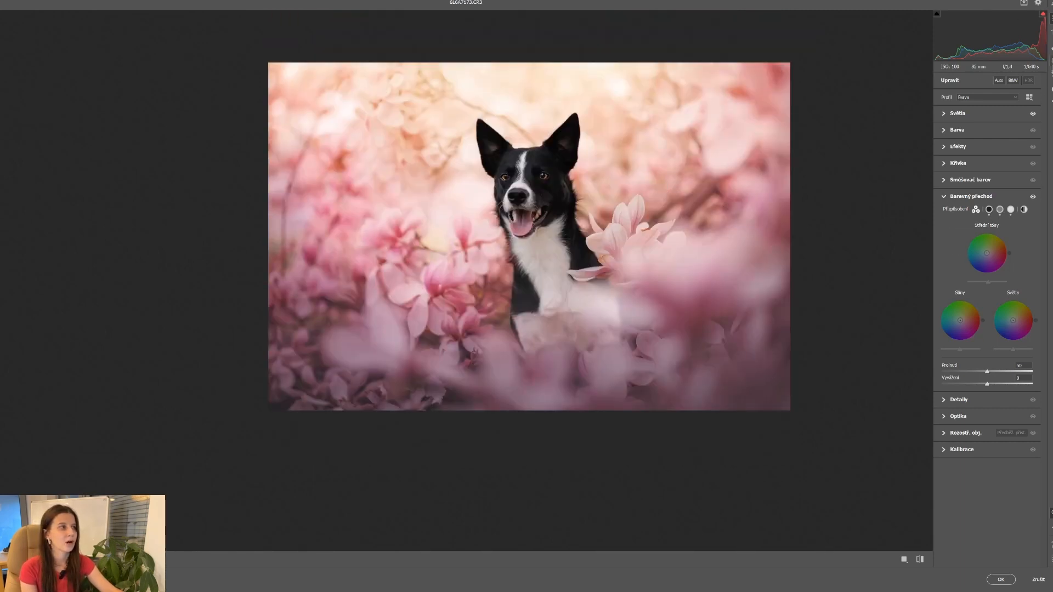
left_click(1051, 61)
left_click(961, 154)
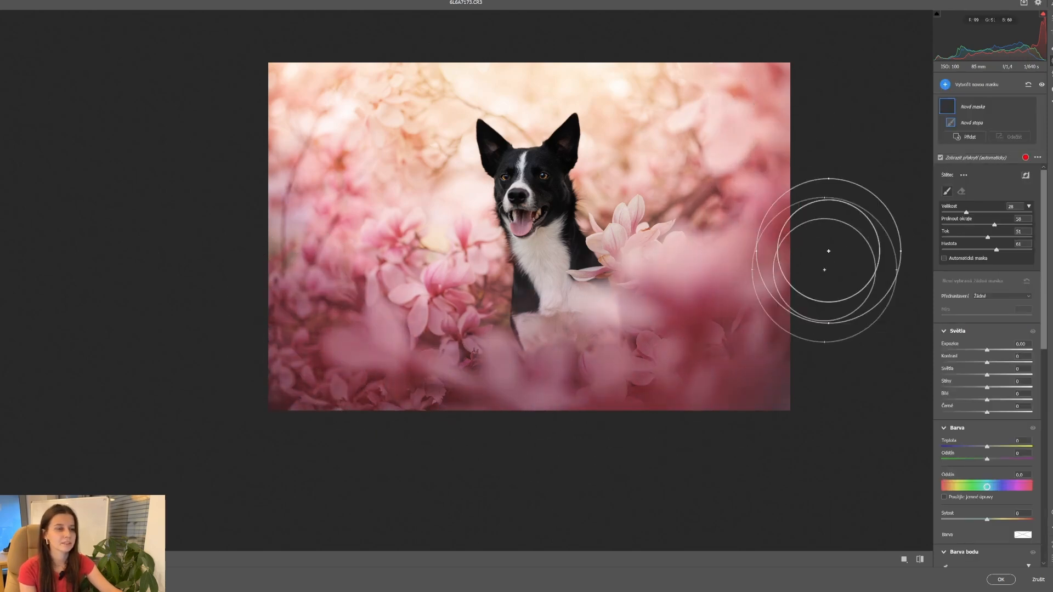
mouse_move(665, 348)
left_mouse_down()
mouse_move(541, 399)
mouse_move(477, 371)
left_mouse_up()
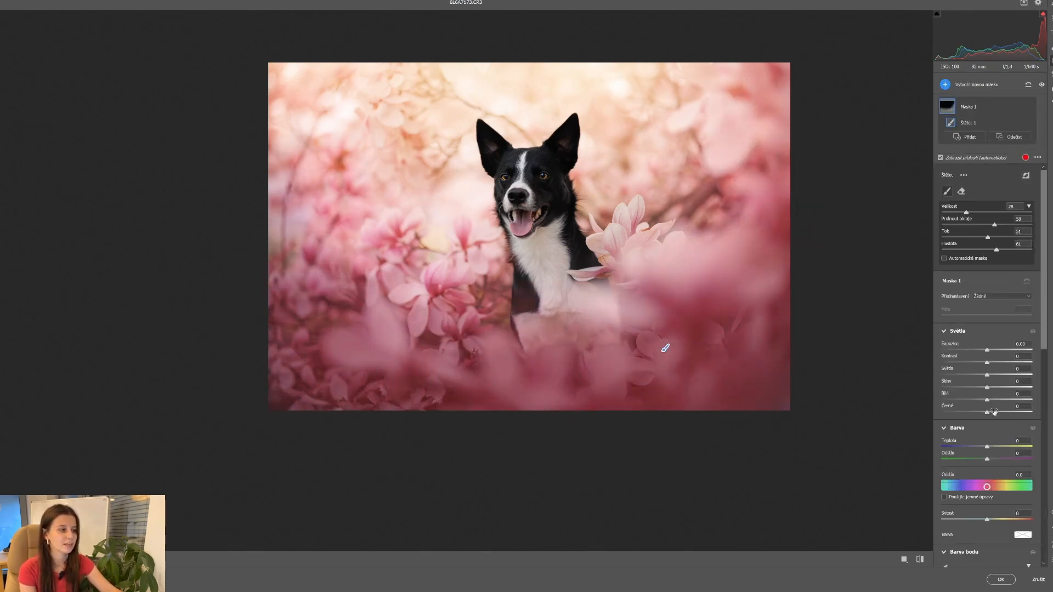
Set the brush mask's blacks to about +61, tint to about -42, temperature to +12 and hue to -15.7.
left_click_drag(987, 412, 1007, 412)
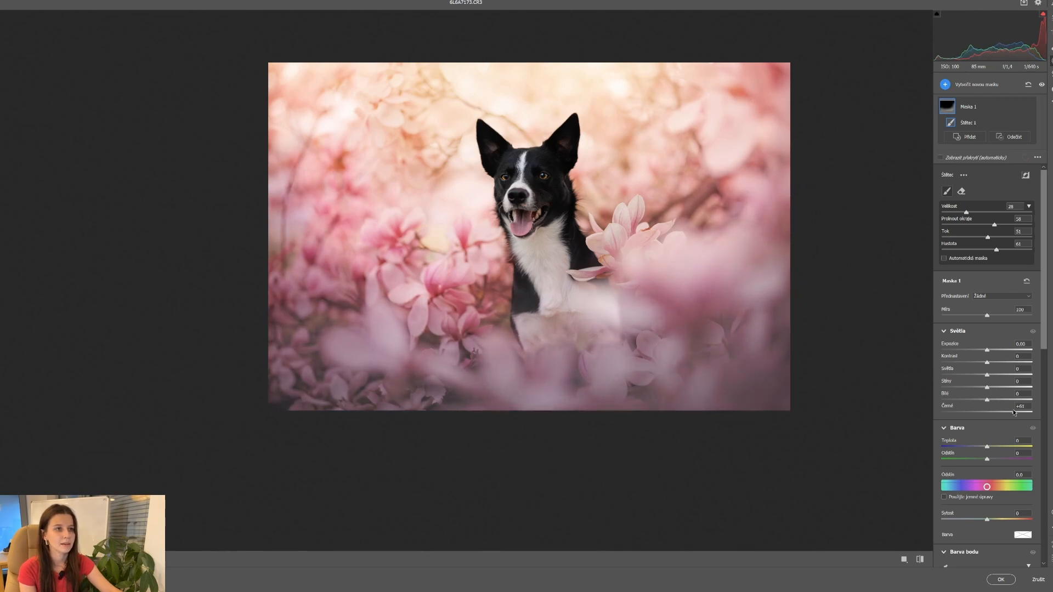
left_click_drag(986, 459, 973, 461)
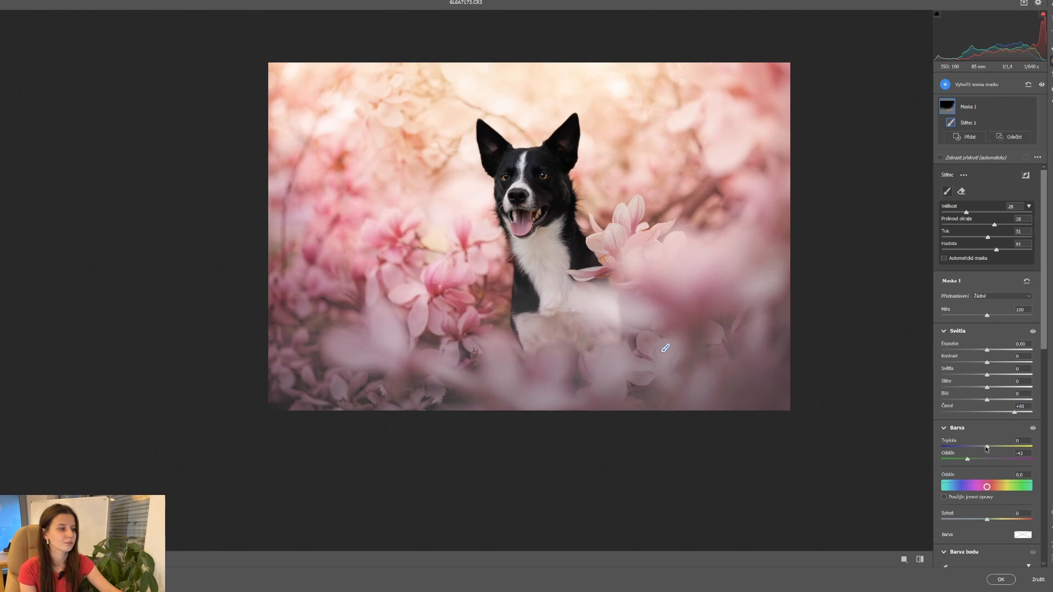
mouse_move(1000, 446)
left_mouse_down()
mouse_move(982, 446)
mouse_move(1009, 446)
mouse_move(991, 448)
left_mouse_up()
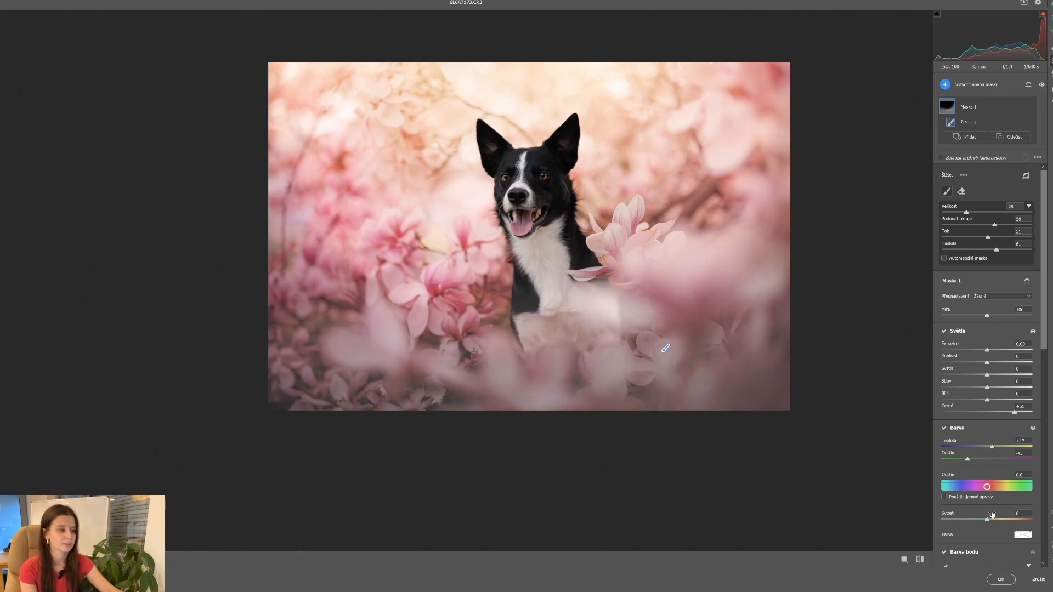
left_click_drag(986, 486, 983, 488)
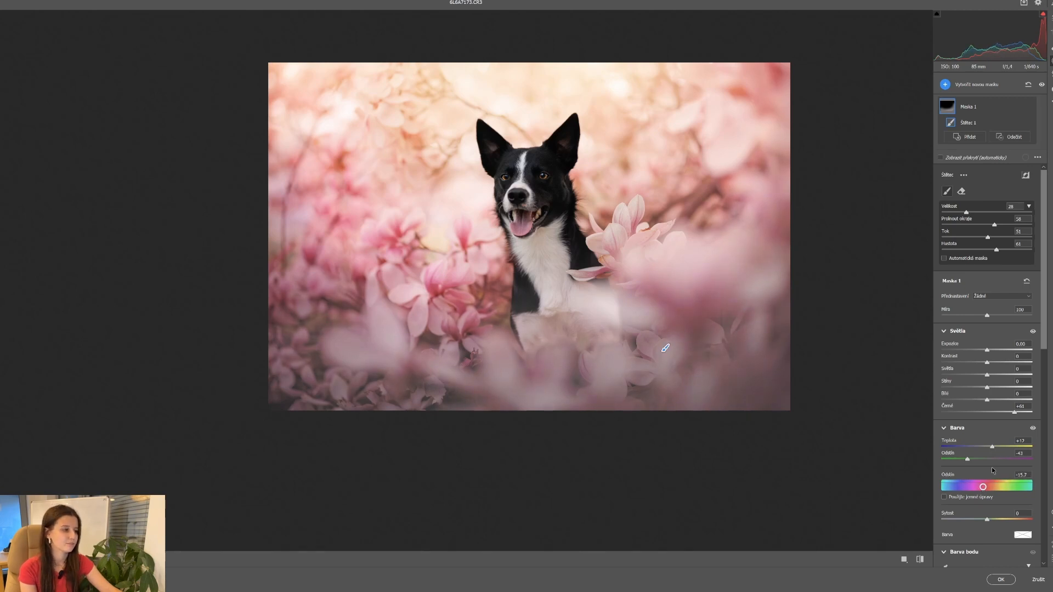
scroll(991, 466, "down", 3)
left_click(1021, 436)
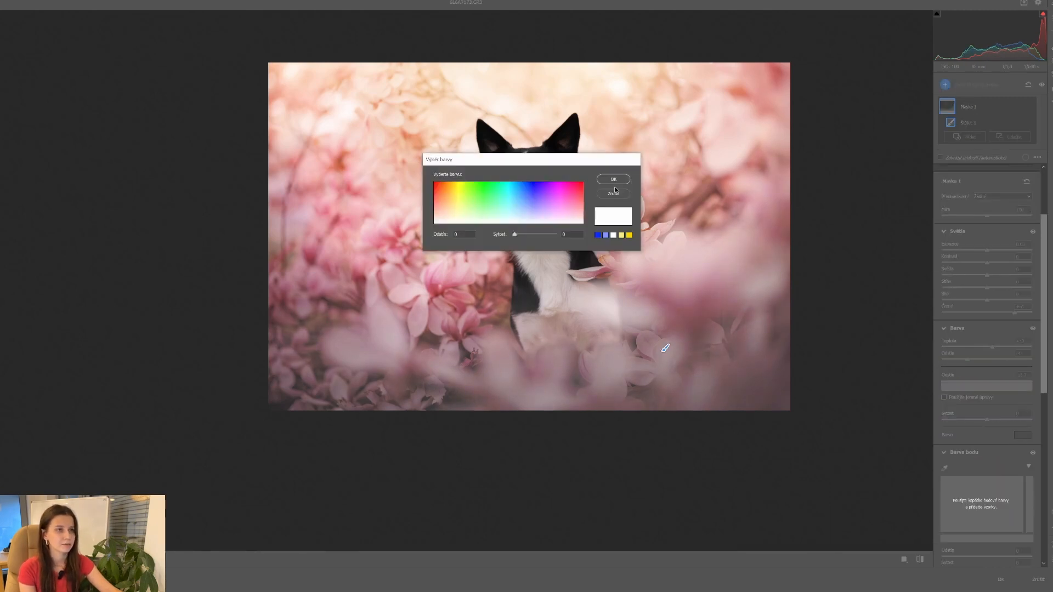
left_click(614, 192)
Sample a point color from the masked blossoms beside the dog, raise its saturation to about +26 and apply the Camera Raw filter.
scroll(981, 384, "down", 4)
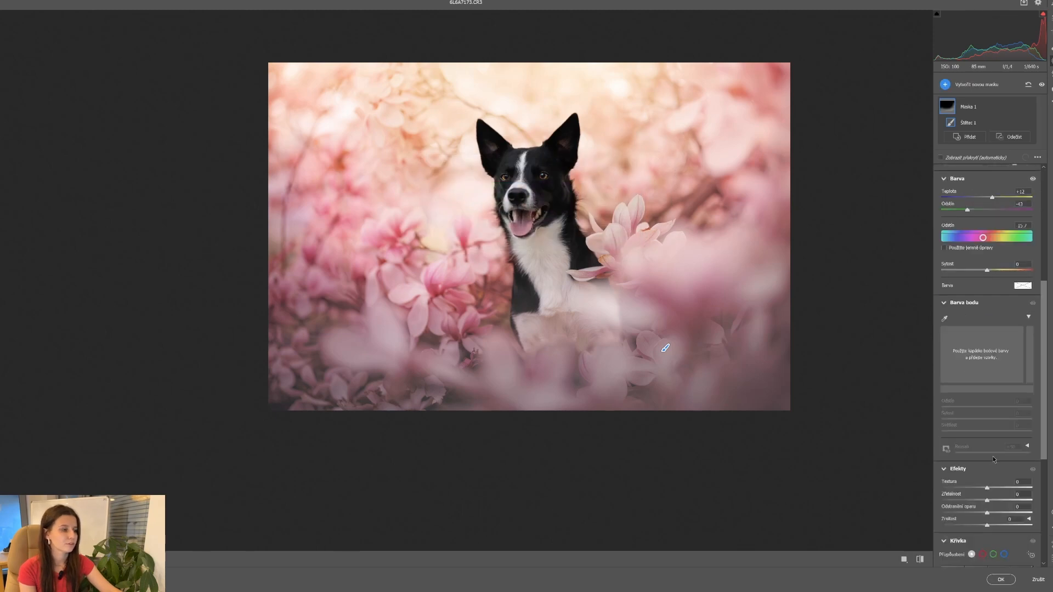
left_click(943, 319)
left_click(664, 348)
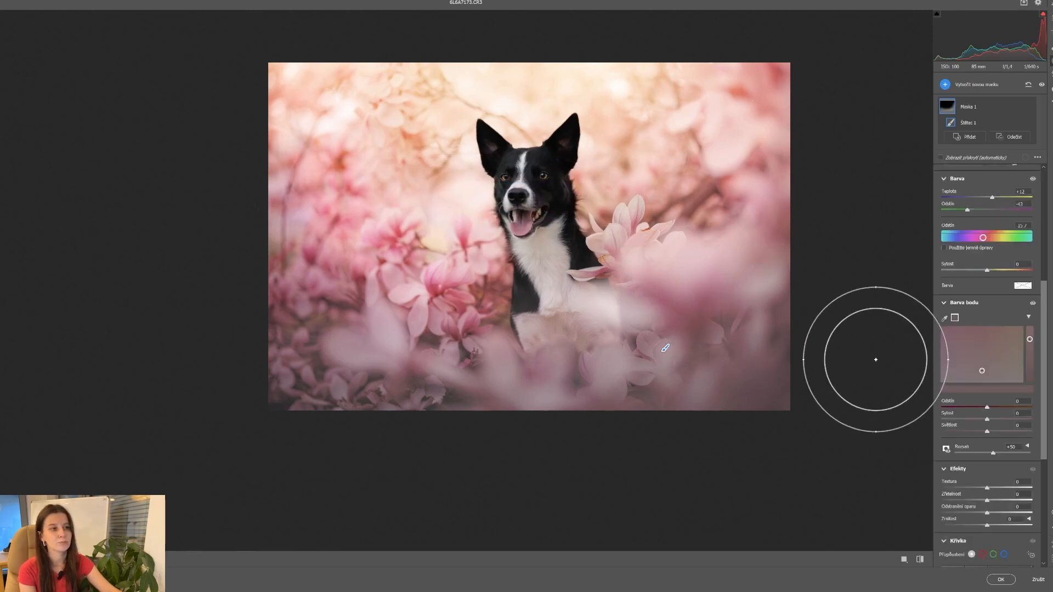
mouse_move(987, 410)
left_mouse_down()
mouse_move(1000, 409)
mouse_move(966, 409)
mouse_move(1002, 421)
mouse_move(962, 420)
mouse_move(1014, 422)
left_mouse_up()
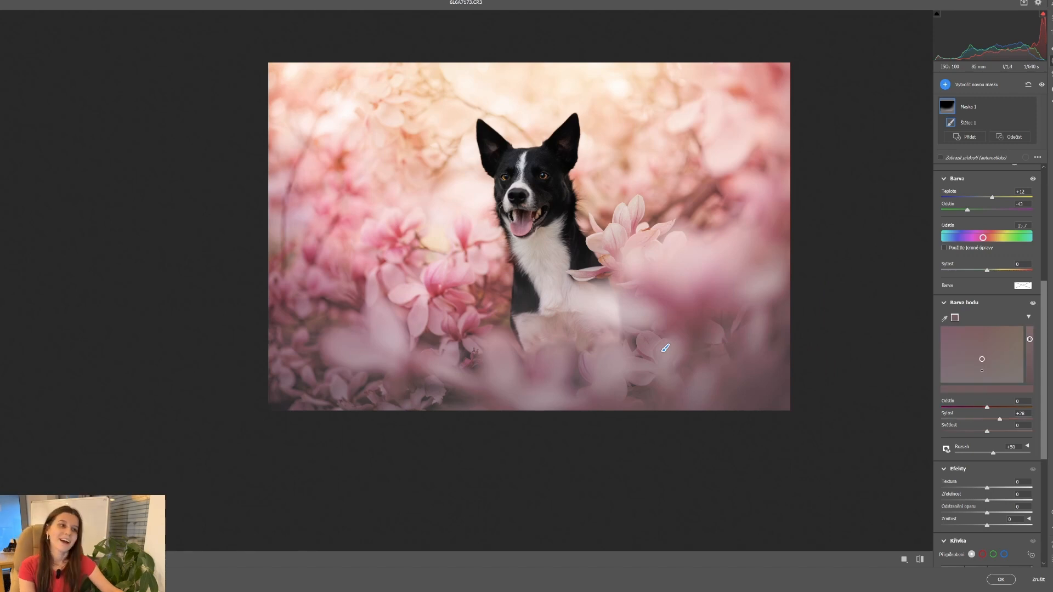
left_click(1000, 579)
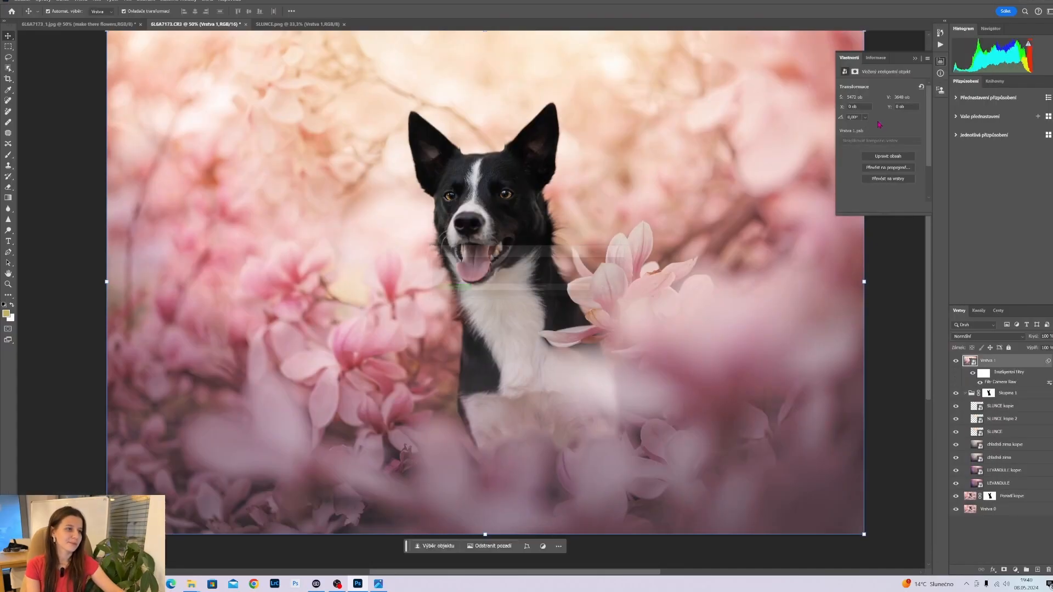